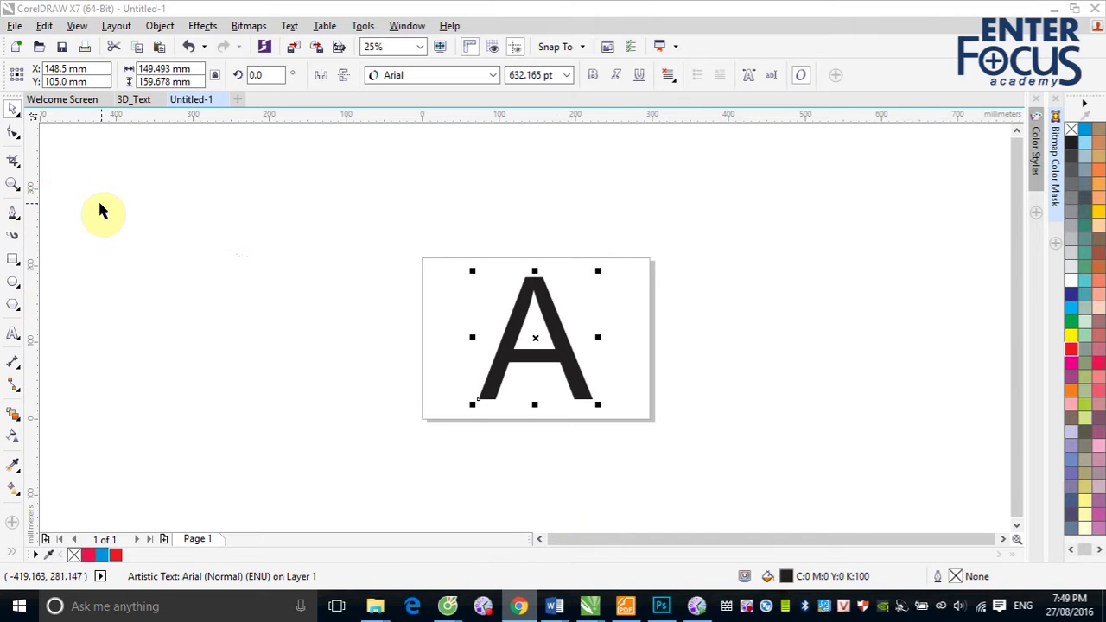
click(15, 135)
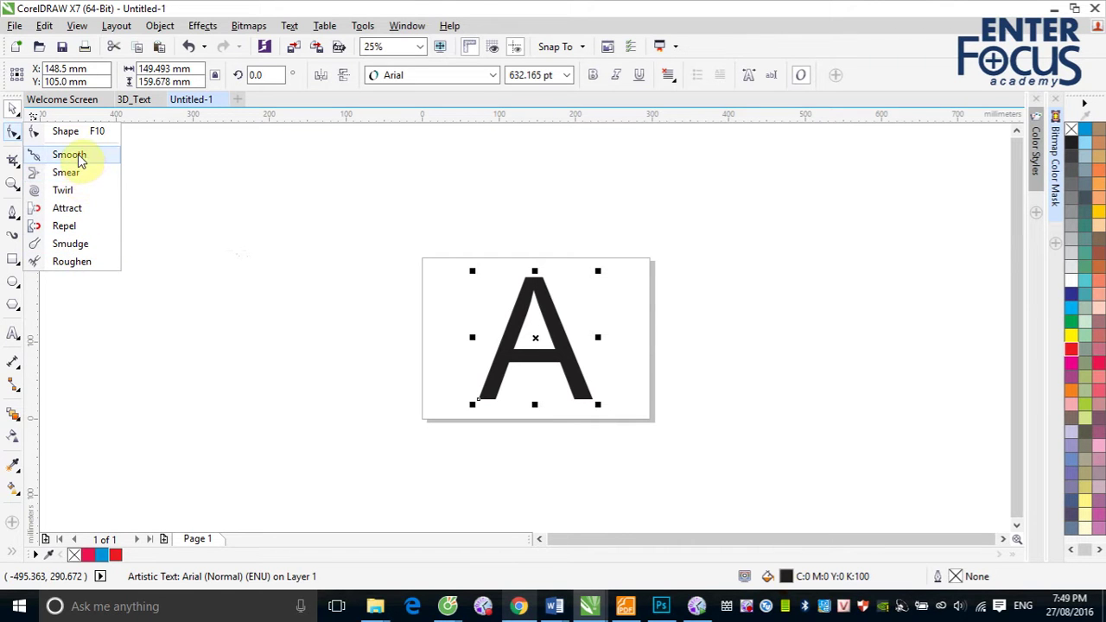
click(195, 193)
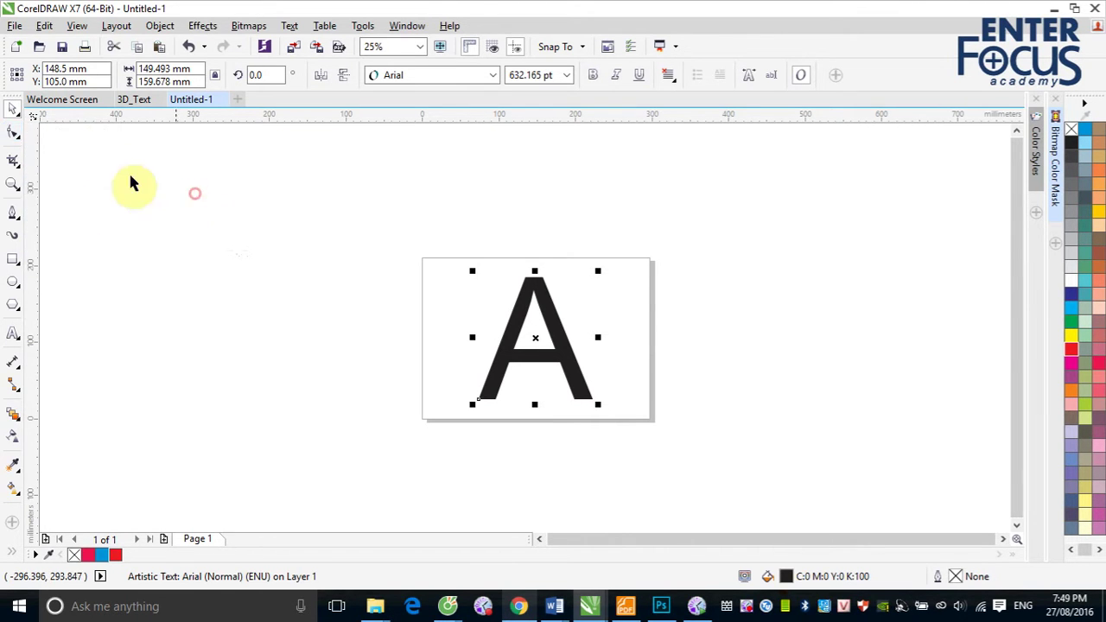
click(13, 161)
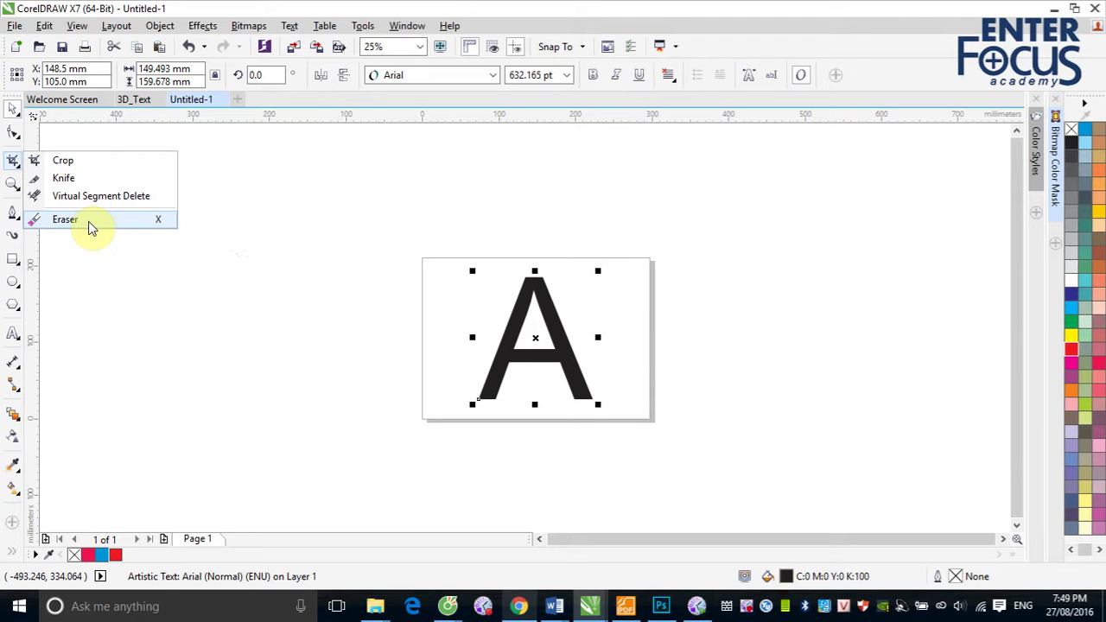
- Draw a wavy freehand curve about 870 mm wide and 147 mm high across the area above the letter A
click(13, 135)
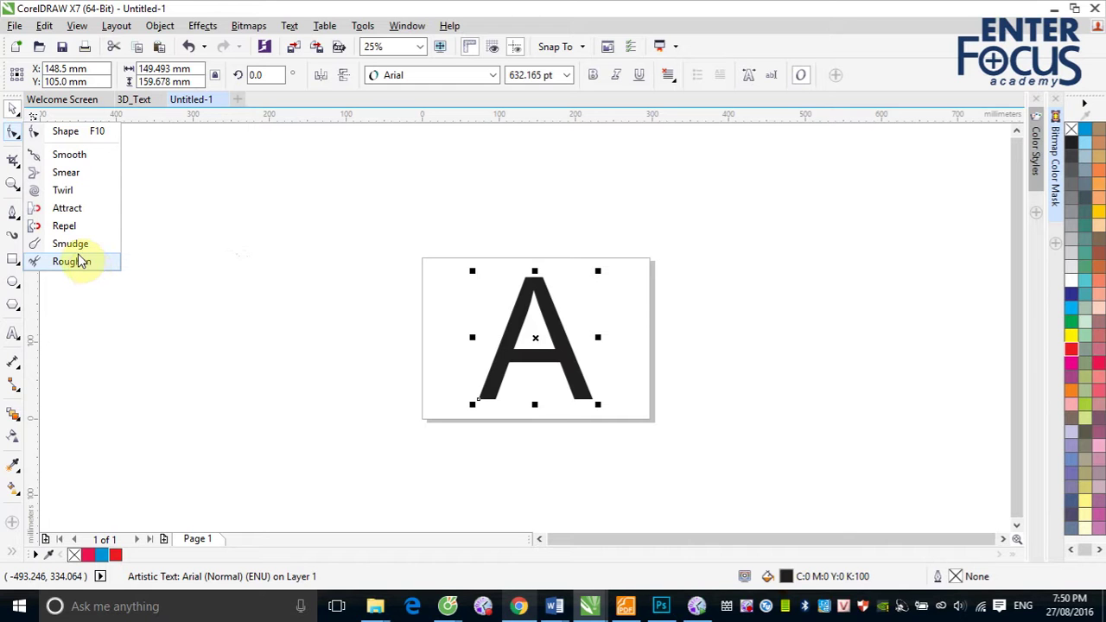
click(71, 155)
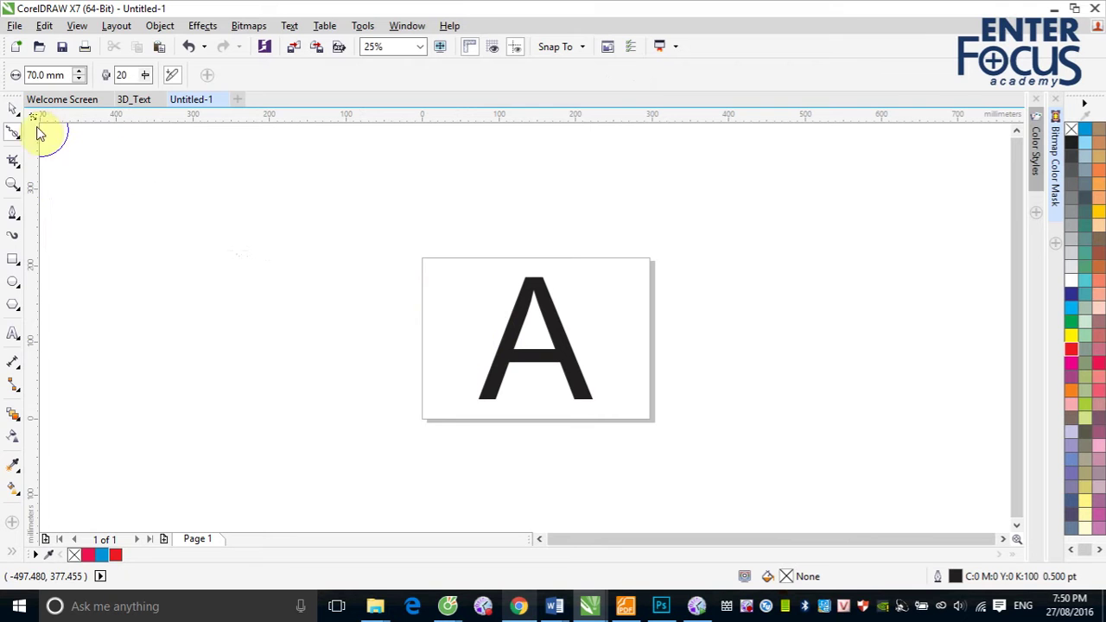
click(13, 108)
click(11, 216)
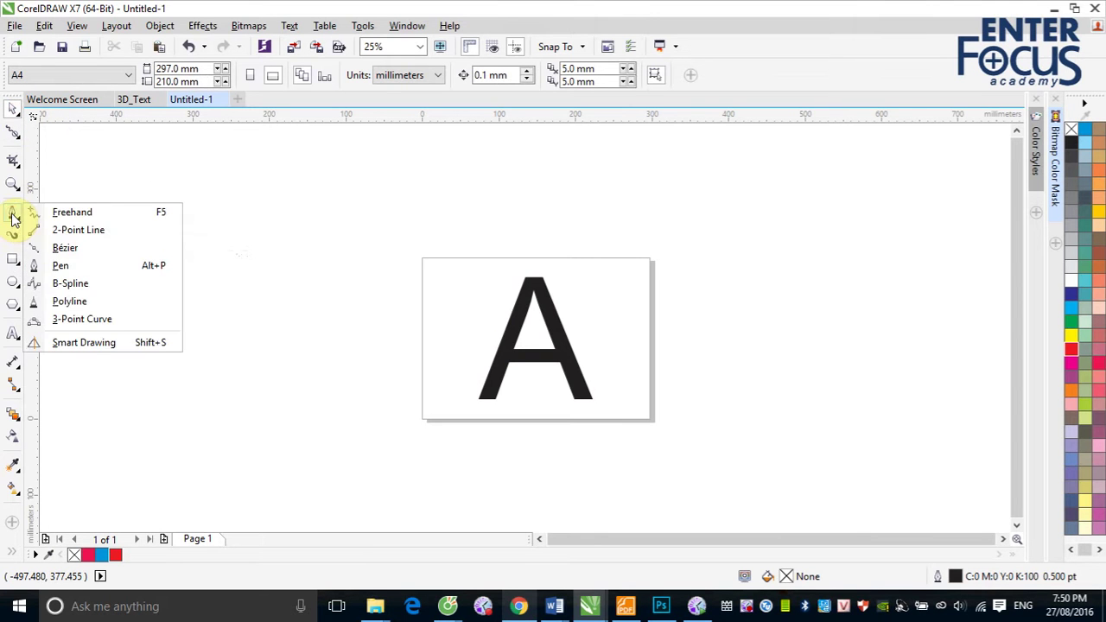
click(68, 212)
mouse_move(153, 299)
mouse_down()
mouse_move(574, 227)
mouse_move(821, 252)
mouse_up()
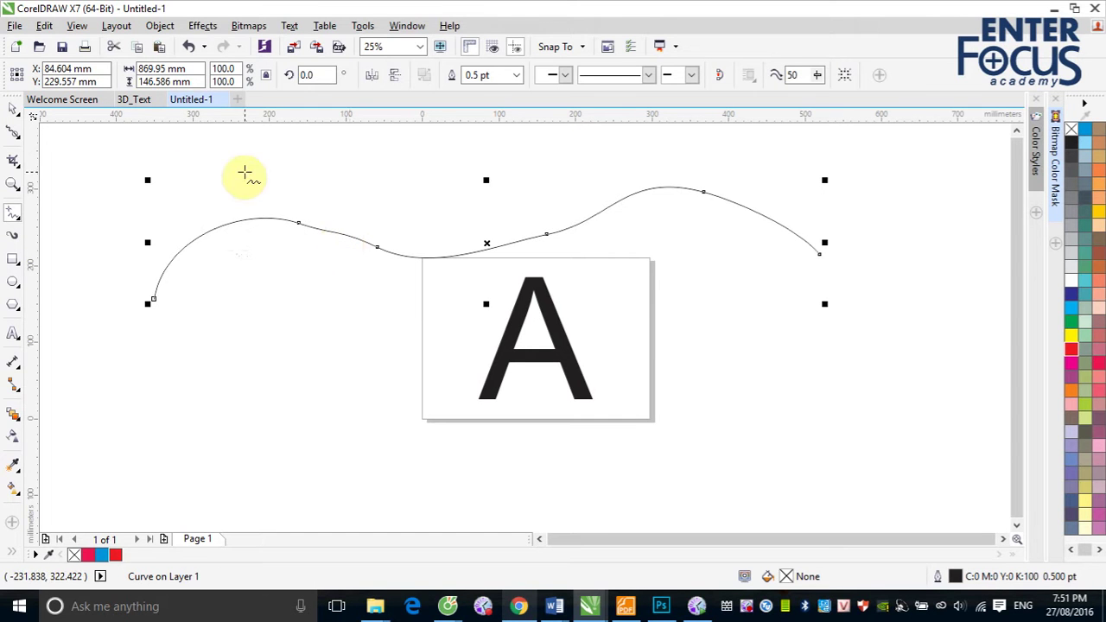
- Smooth the middle and right-hand portions of the freehand curve with the Smooth tool at a 70 mm nib
click(13, 132)
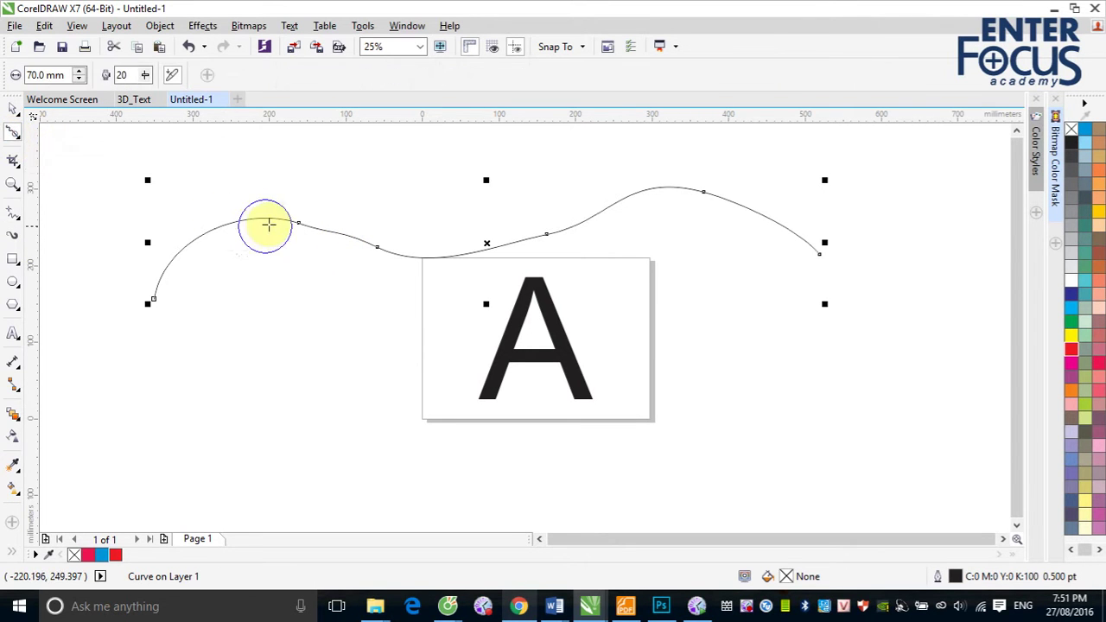
mouse_move(338, 229)
mouse_down()
mouse_move(455, 256)
mouse_move(671, 190)
mouse_move(711, 194)
mouse_move(579, 203)
mouse_move(421, 239)
mouse_move(319, 225)
mouse_move(357, 246)
mouse_move(410, 248)
mouse_move(628, 219)
mouse_move(707, 197)
mouse_move(697, 190)
mouse_move(725, 198)
mouse_move(677, 185)
mouse_move(706, 191)
mouse_up()
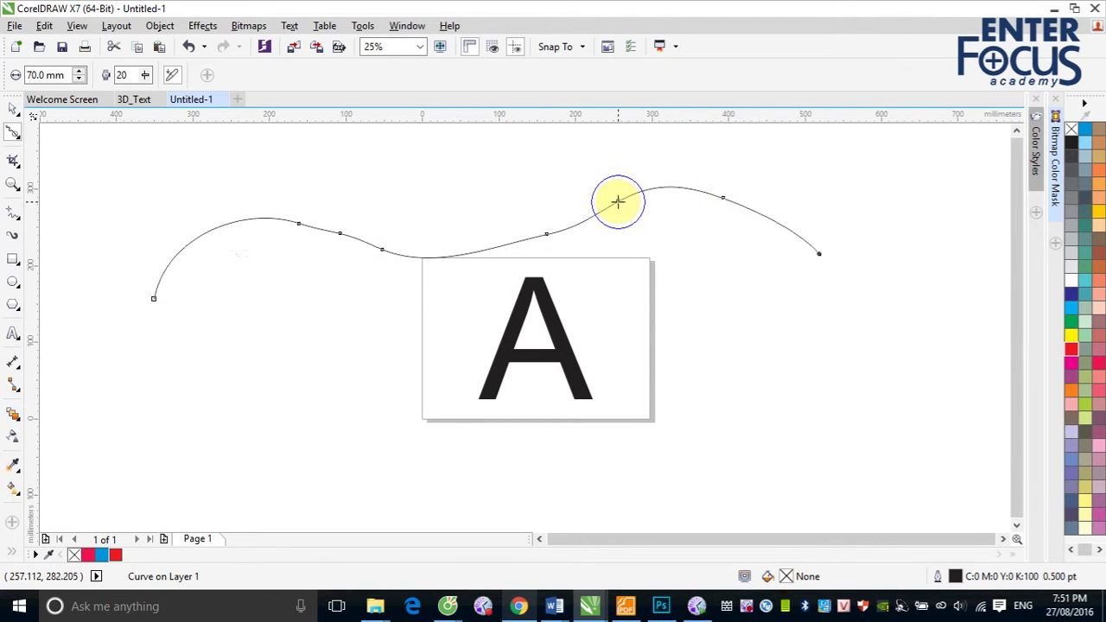
mouse_move(617, 200)
mouse_down()
mouse_move(634, 190)
mouse_move(585, 239)
mouse_move(548, 230)
mouse_up()
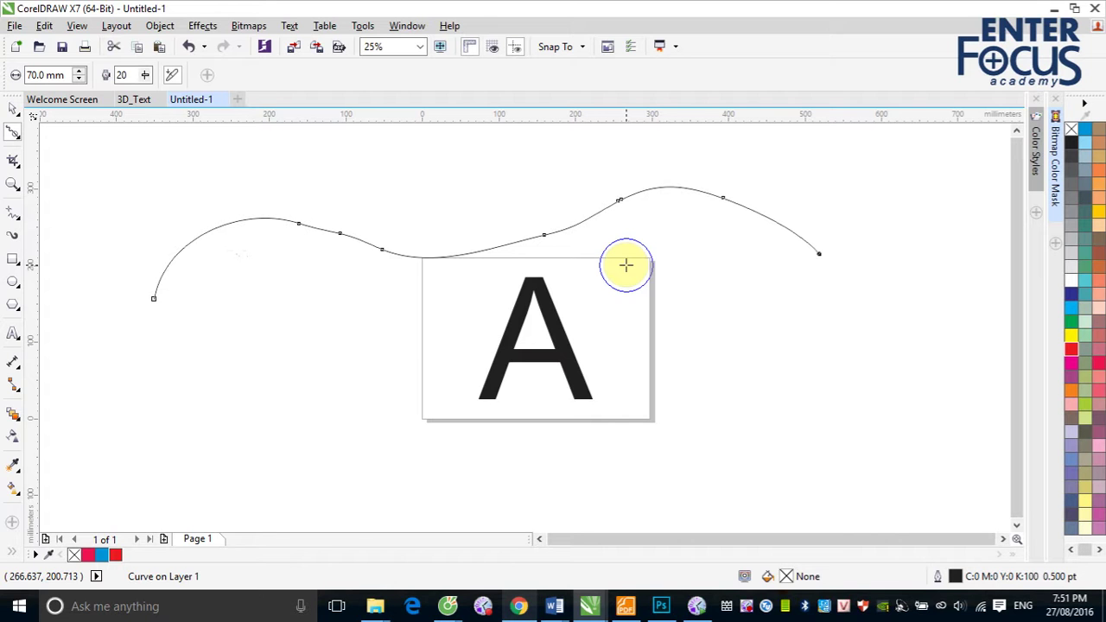
- Choose the Smear tool for reshaping, and delete the freehand curve above the letter A
click(14, 138)
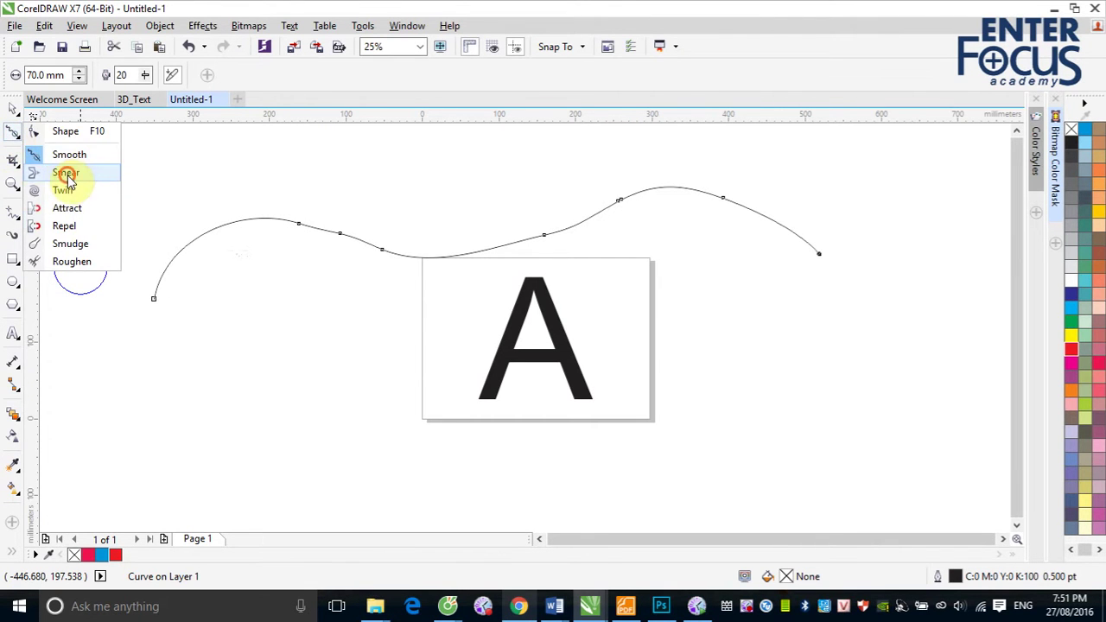
click(67, 174)
click(13, 108)
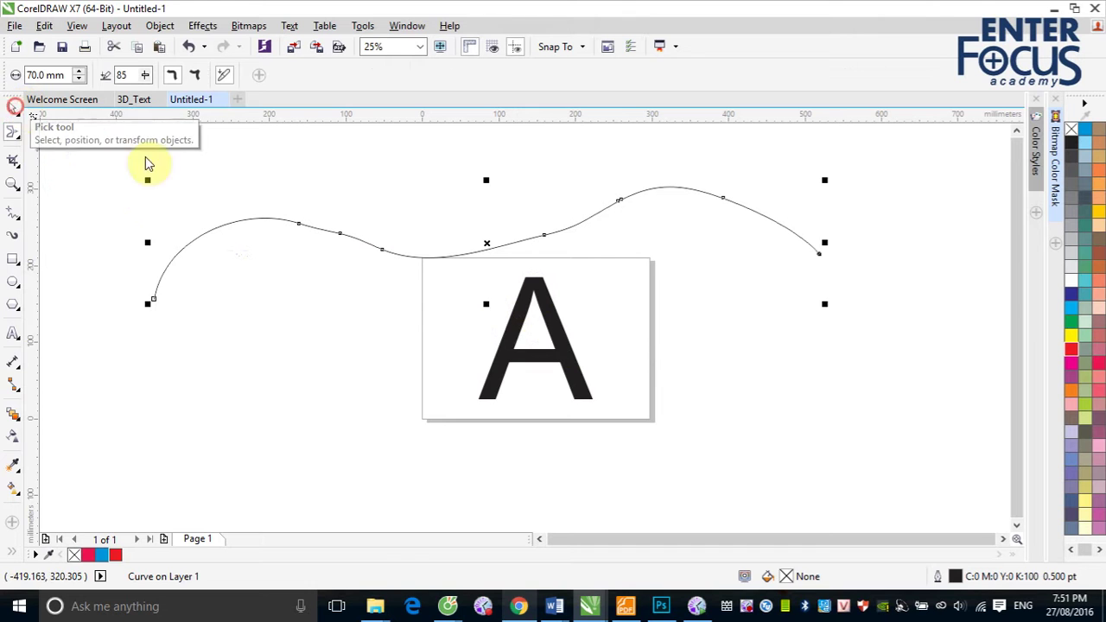
click(541, 329)
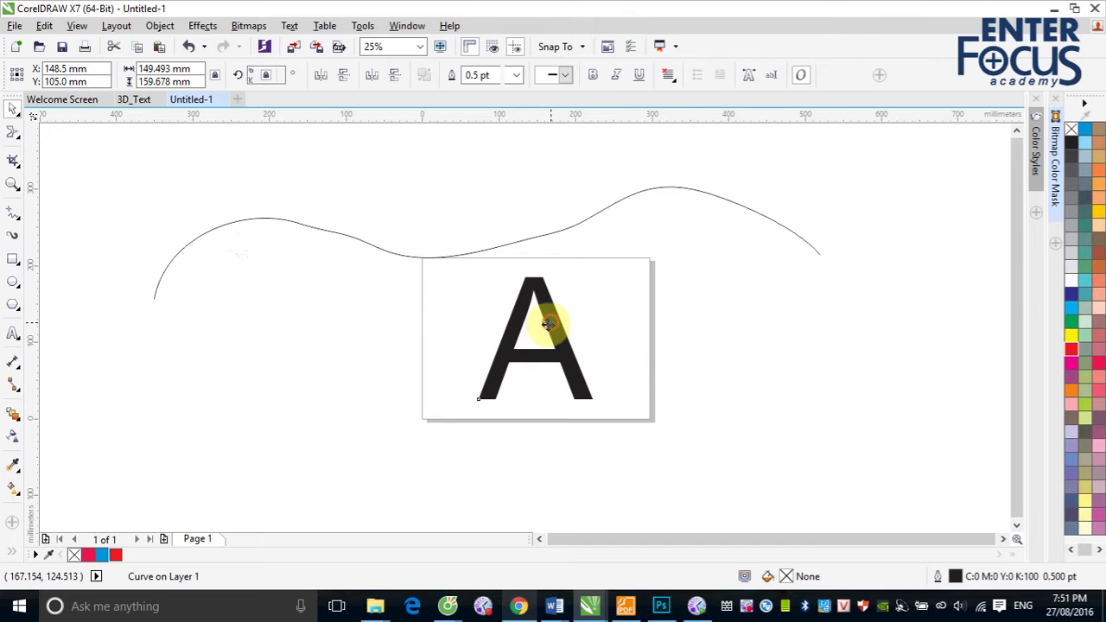
click(392, 251)
key(Delete)
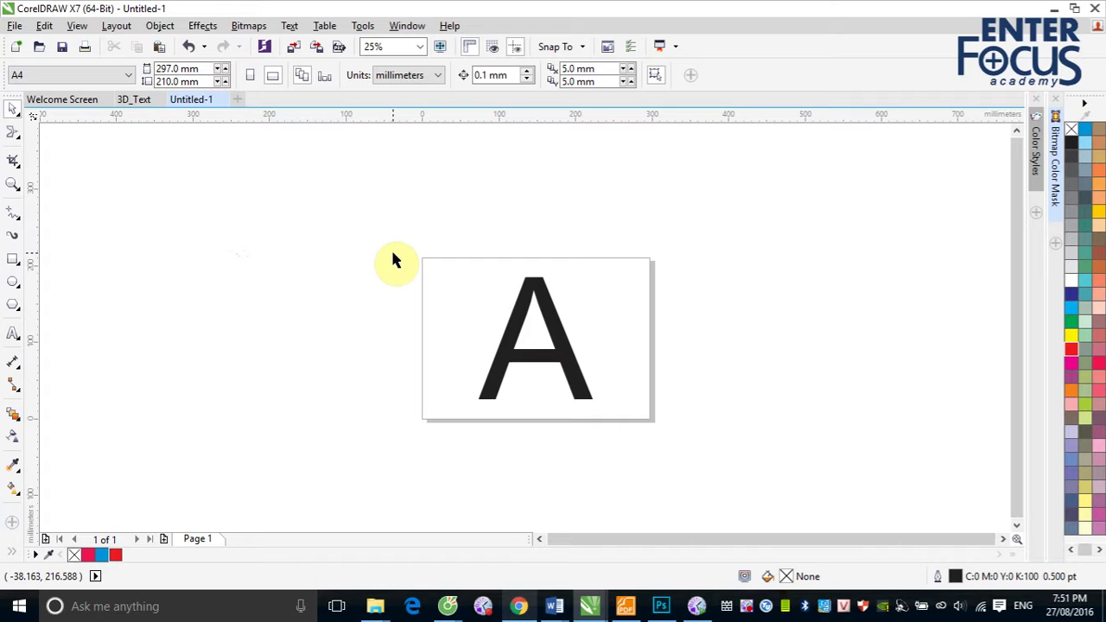
- Try to smear the right leg of the letter A text with the 70 mm Smear brush
key(z)
drag(476, 247, 655, 452)
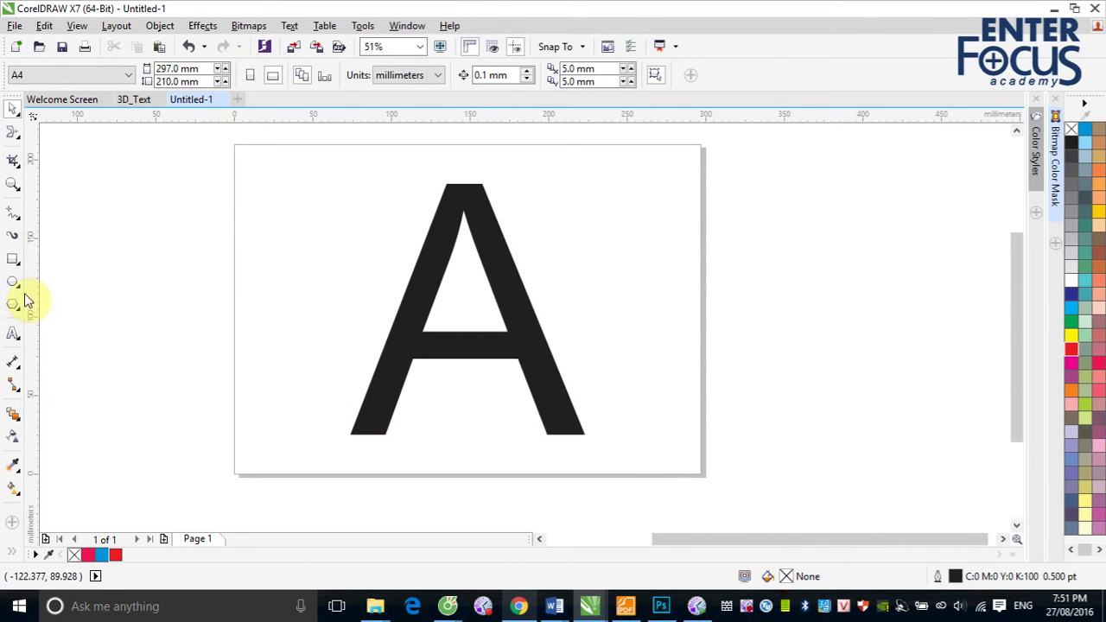
click(435, 276)
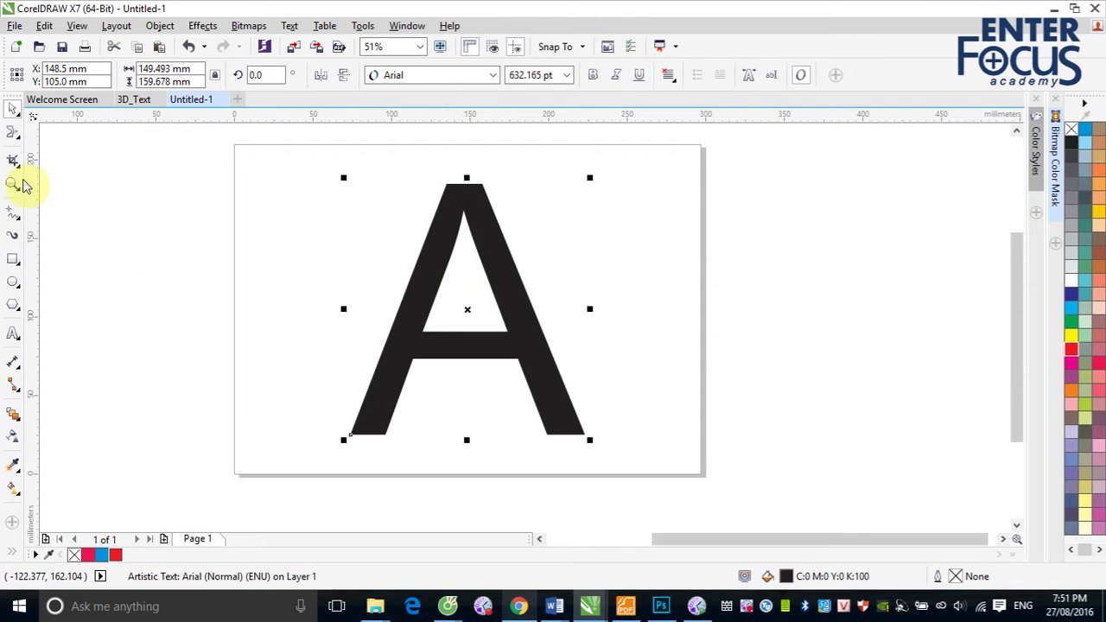
click(13, 135)
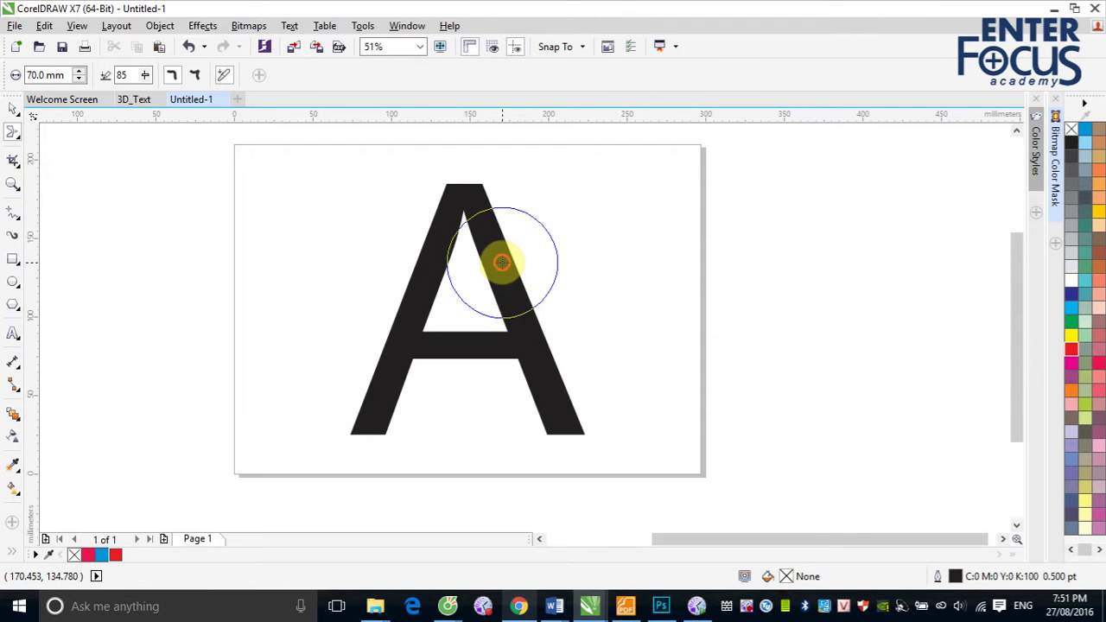
drag(545, 264, 495, 265)
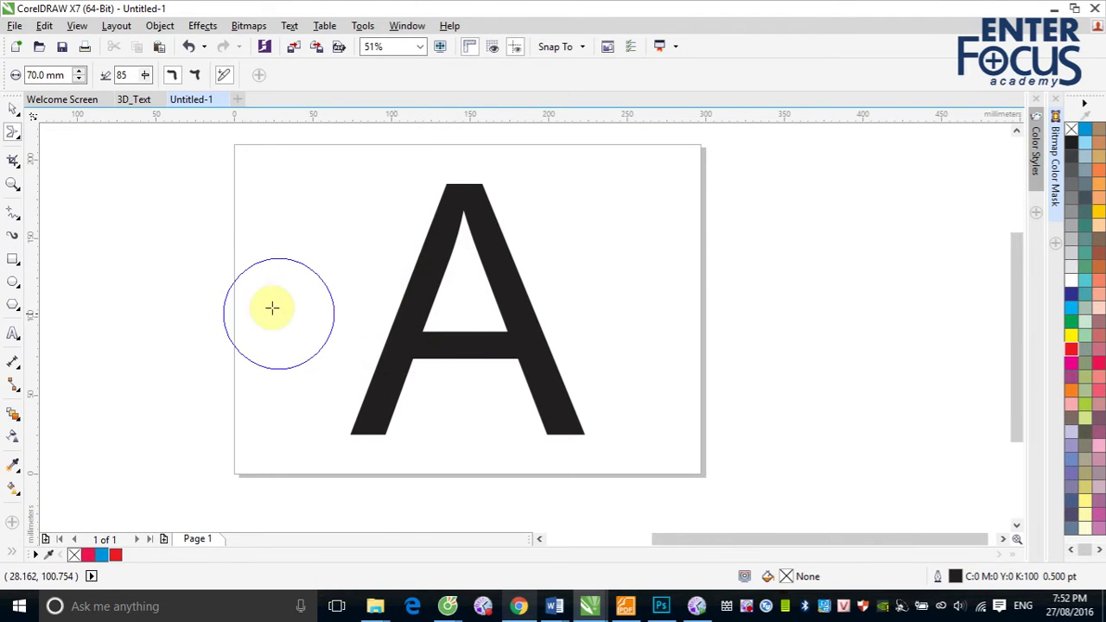
click(529, 349)
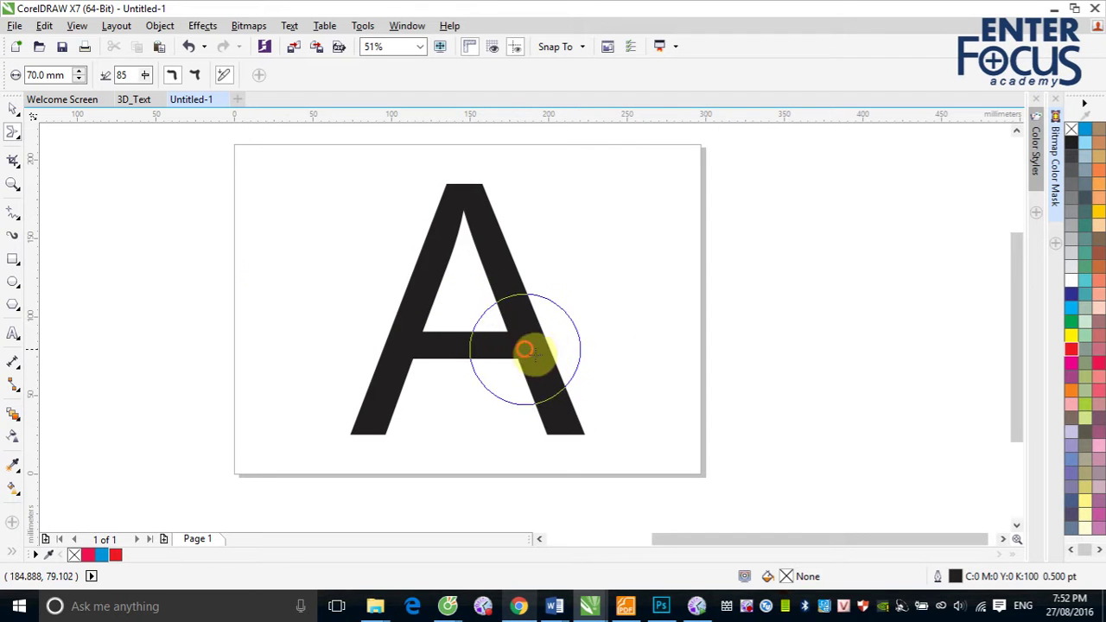
- Draw a rectangle about 136 by 118 mm to the right of the letter A and fill it with dark blue
click(13, 259)
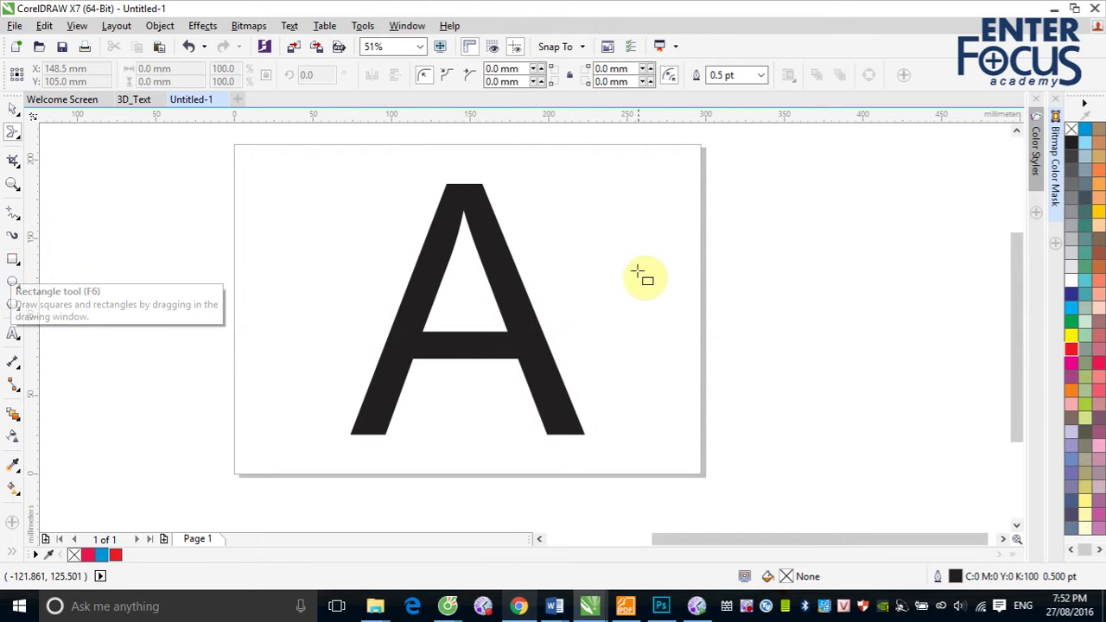
drag(624, 237, 838, 424)
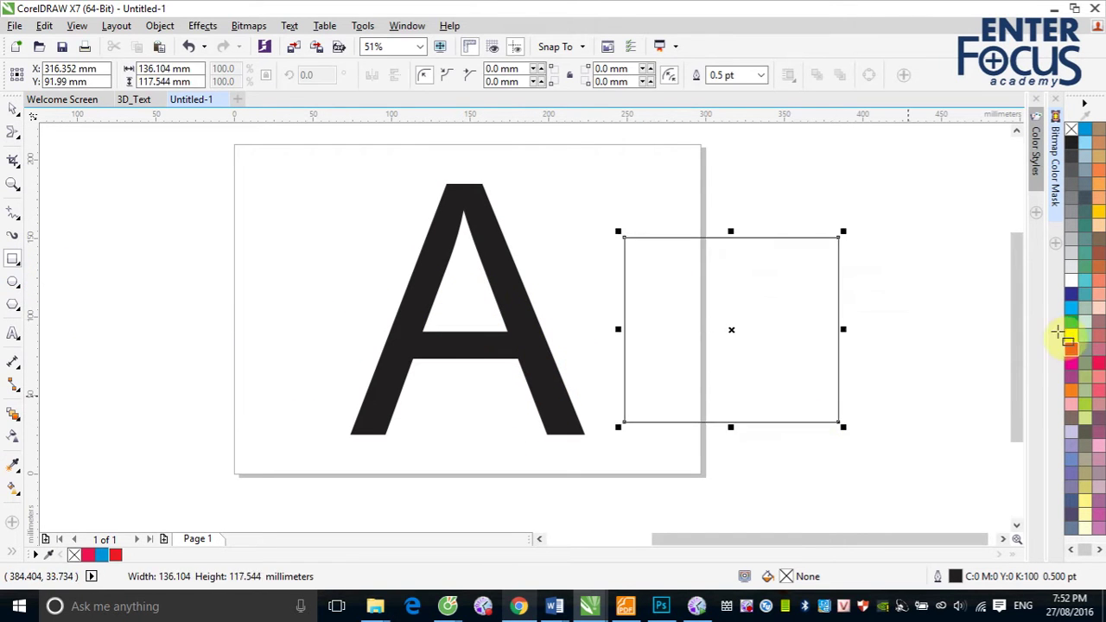
click(1071, 297)
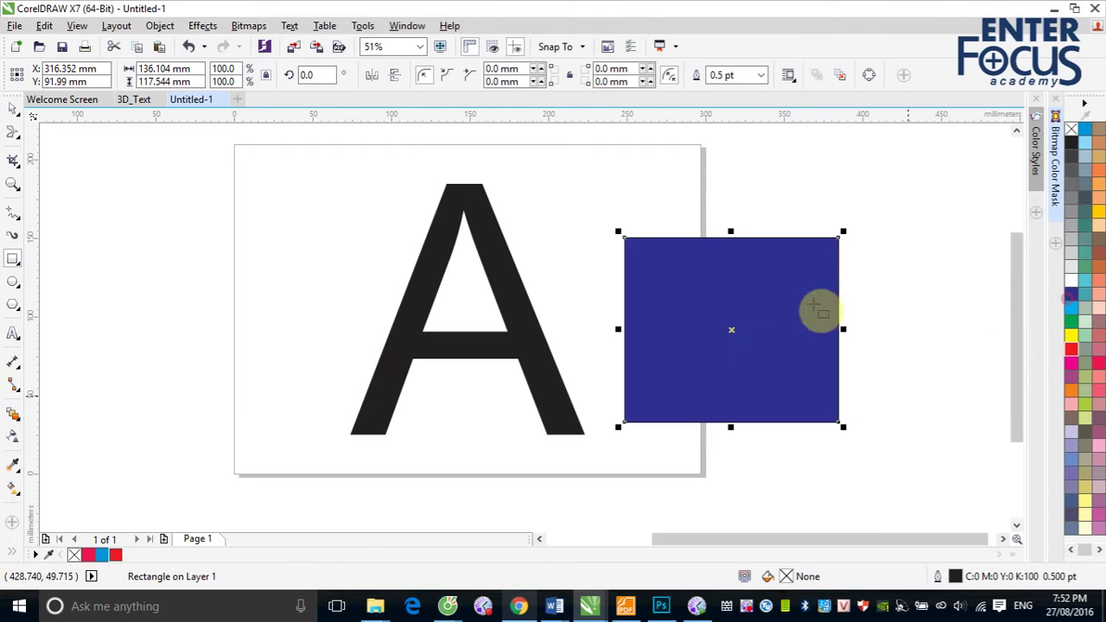
- Smear the blue rectangle's top, right and left edges into wavy bulges and points with the 70 mm brush
click(13, 132)
mouse_move(677, 245)
mouse_down()
mouse_move(683, 211)
mouse_move(704, 185)
mouse_up()
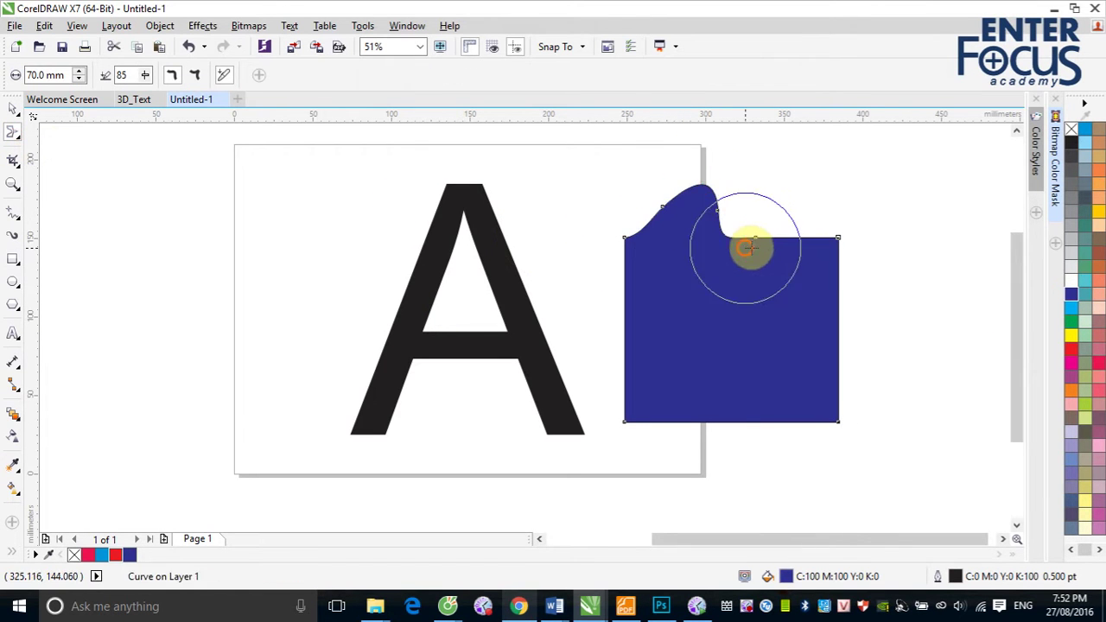
mouse_move(746, 247)
mouse_down()
mouse_move(882, 173)
mouse_move(915, 180)
mouse_up()
mouse_move(805, 323)
mouse_down()
mouse_move(928, 316)
mouse_move(869, 342)
mouse_up()
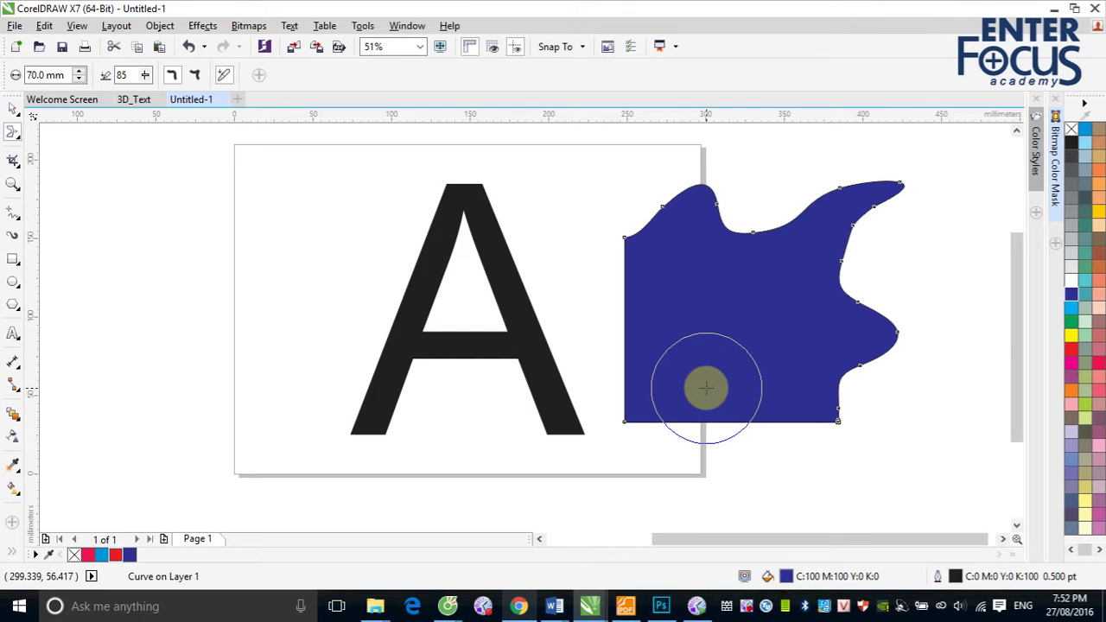
mouse_move(624, 307)
mouse_down()
mouse_move(602, 311)
mouse_move(632, 271)
mouse_move(619, 241)
mouse_move(677, 291)
mouse_up()
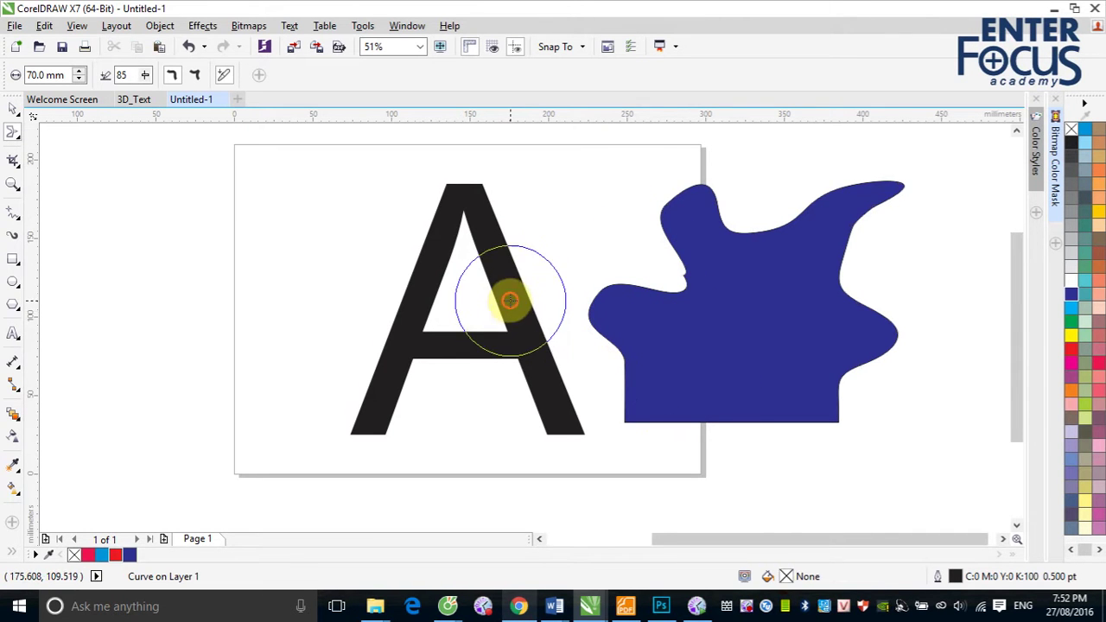
- Convert the letter A to curves and smear its crossbar and legs into wavy shapes
click(11, 105)
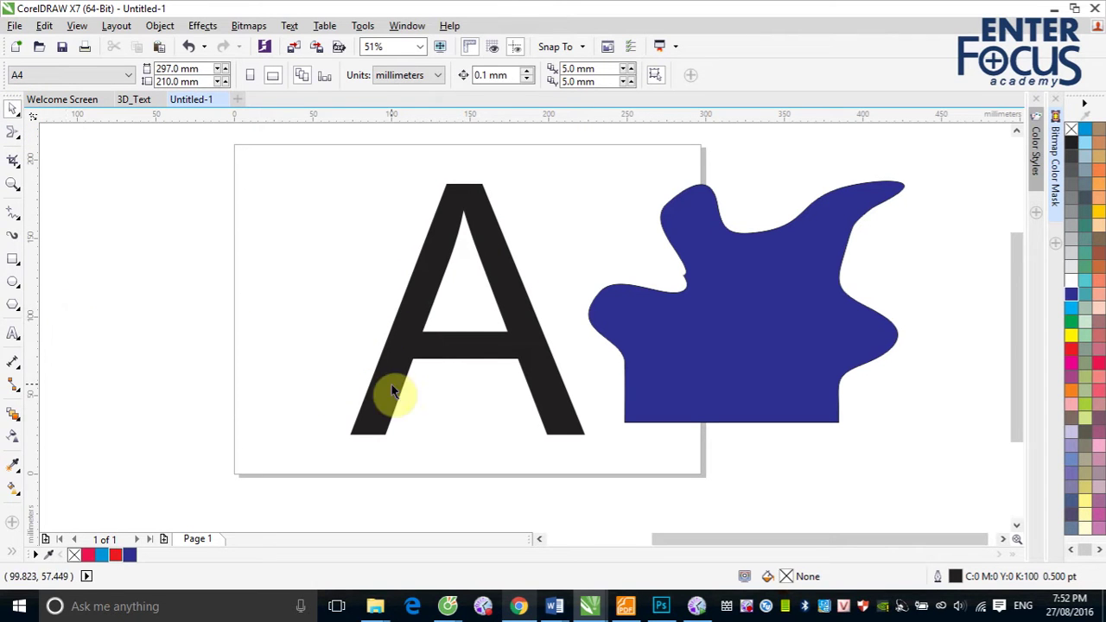
click(412, 361)
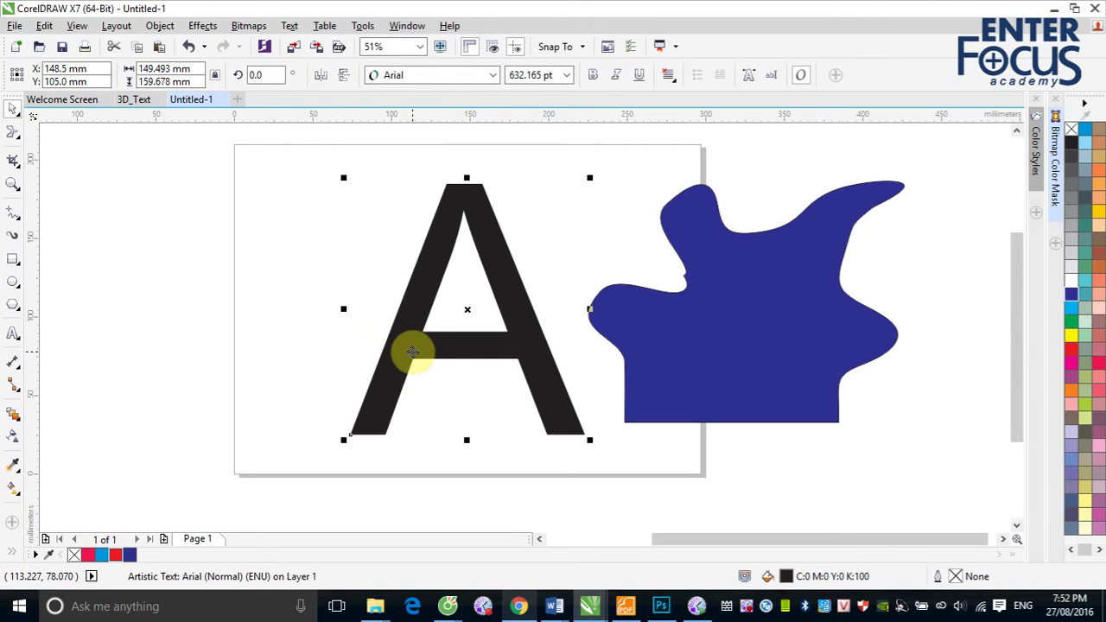
key(ctrl+q)
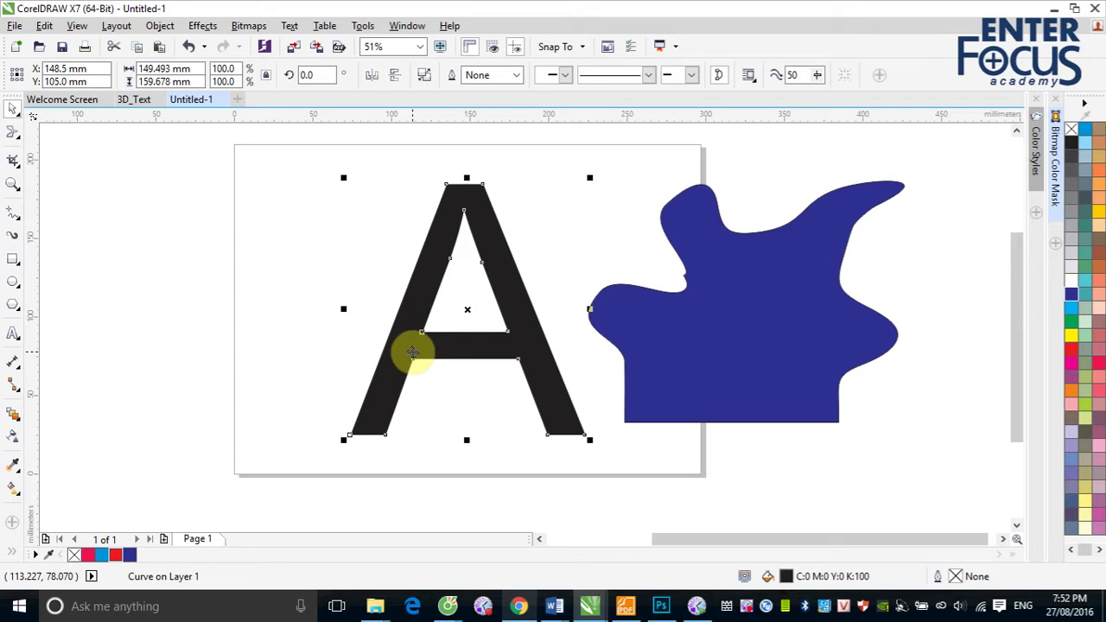
click(14, 135)
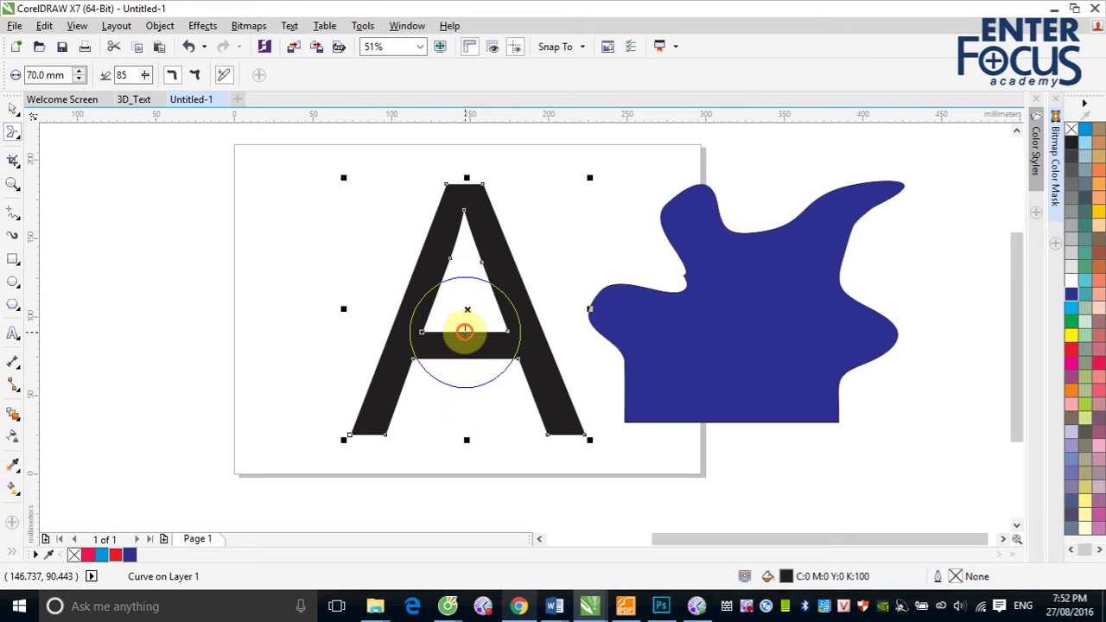
mouse_move(464, 331)
mouse_down()
mouse_move(463, 388)
mouse_move(465, 361)
mouse_move(463, 381)
mouse_move(515, 290)
mouse_move(419, 309)
mouse_move(397, 293)
mouse_move(440, 296)
mouse_up()
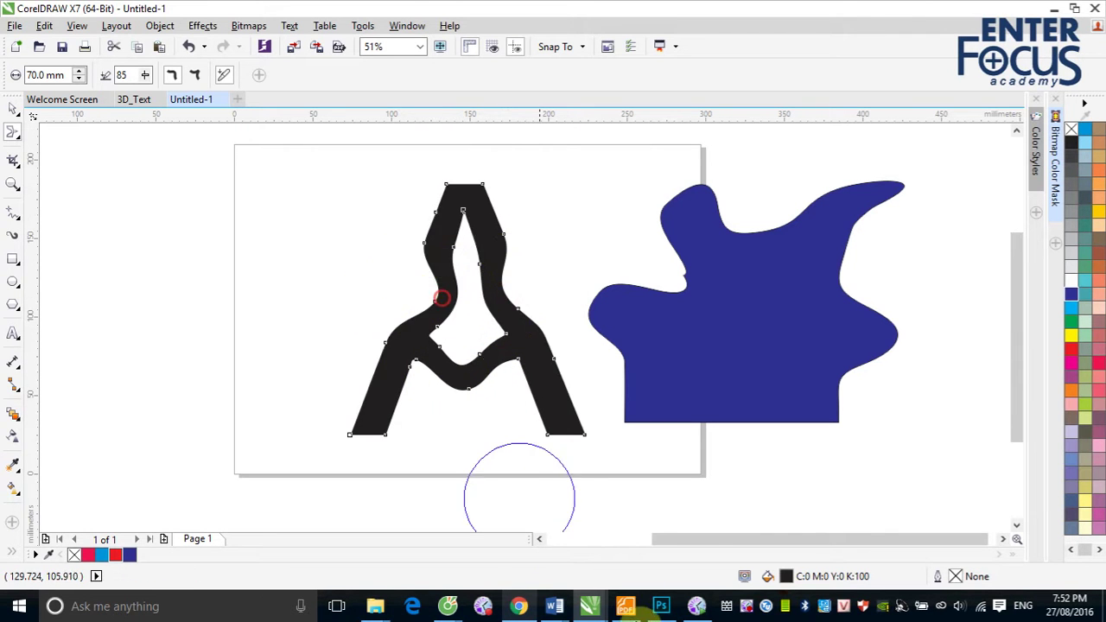
- Set the Smear brush's nib size to 100 mm
mouse_move(657, 609)
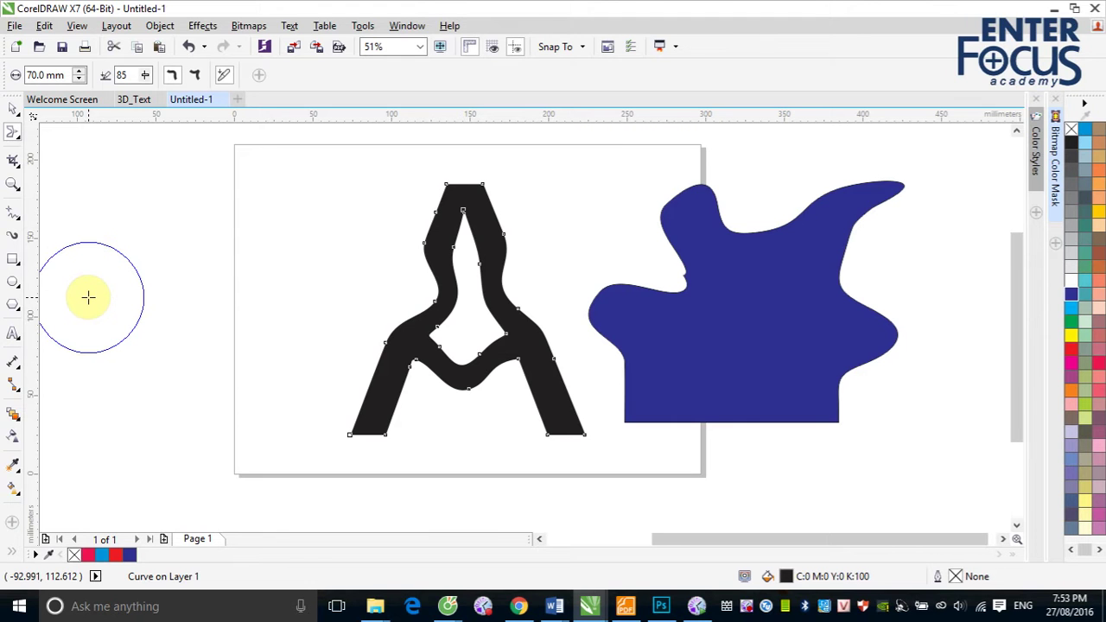
click(50, 75)
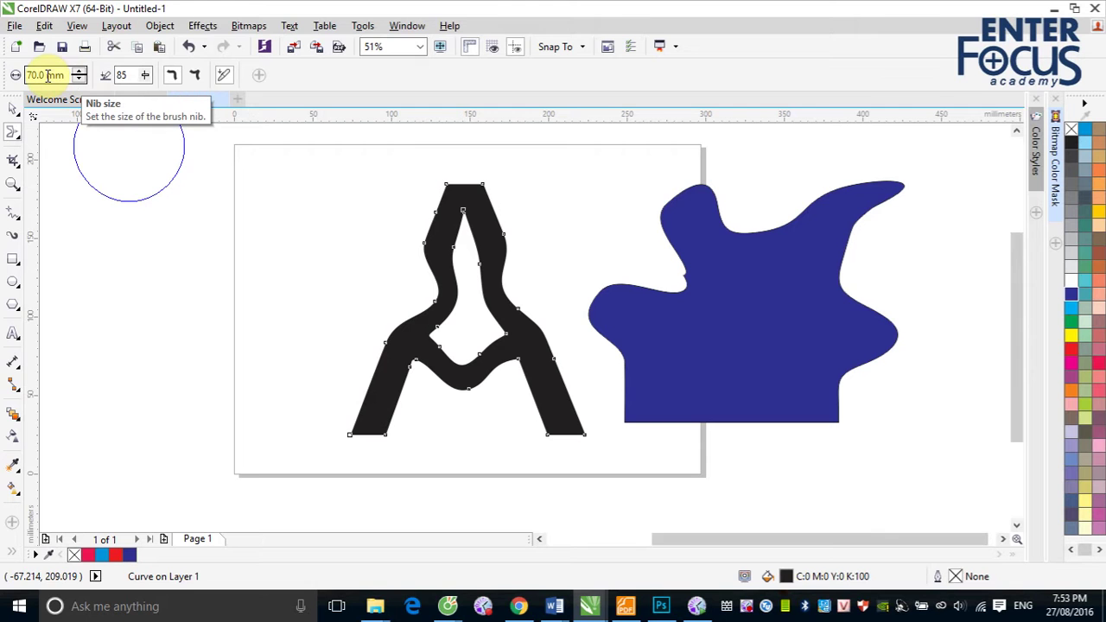
click(347, 250)
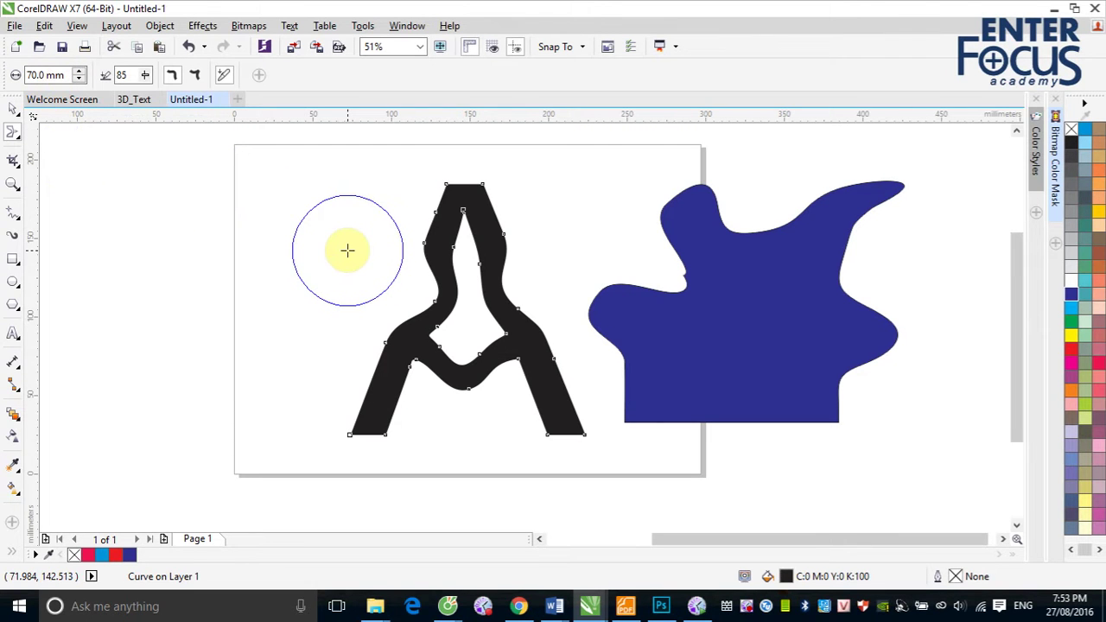
double_click(44, 75)
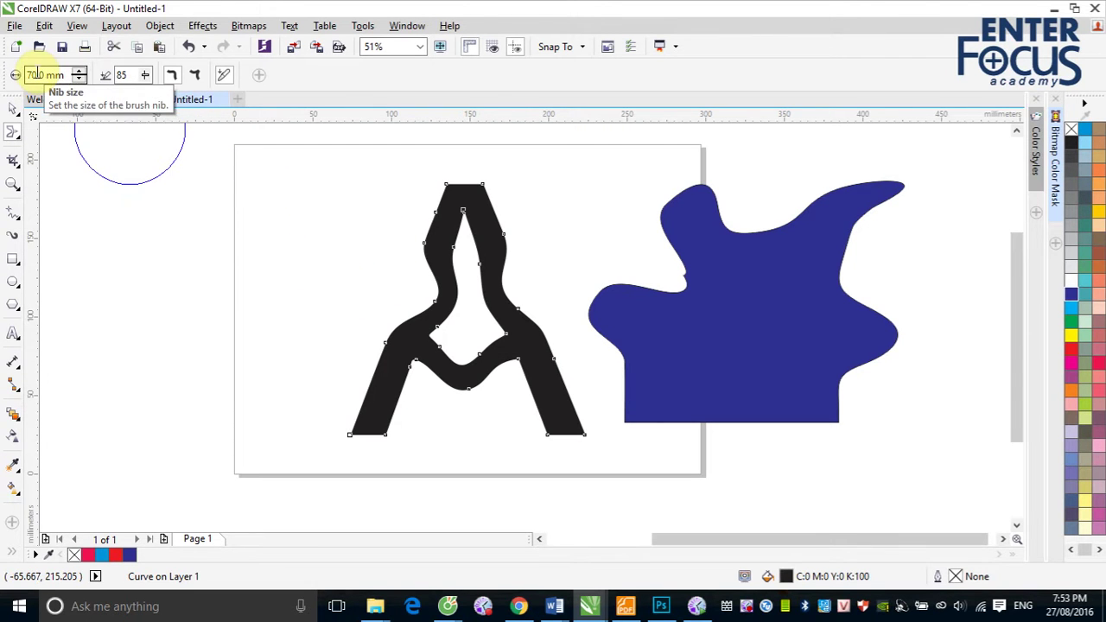
text(100)
key(Return)
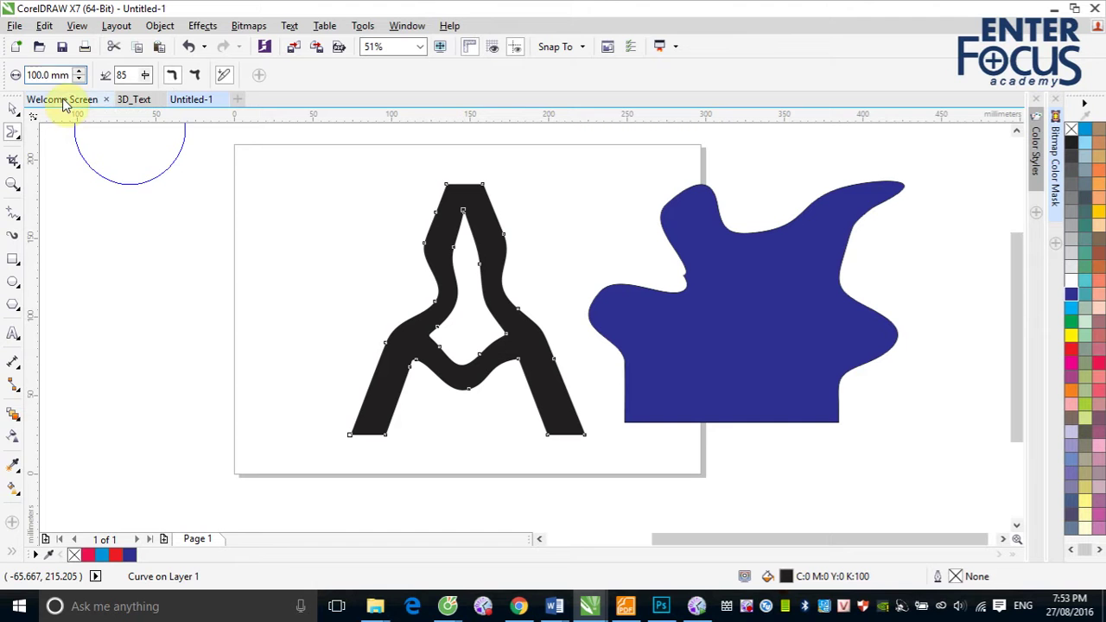
- Smear the letter A's top and inner opening into a distorted shape with the 100 mm brush
mouse_move(489, 267)
mouse_down()
mouse_move(464, 227)
mouse_move(442, 260)
mouse_move(388, 233)
mouse_move(455, 256)
mouse_move(476, 250)
mouse_move(450, 246)
mouse_move(412, 320)
mouse_up()
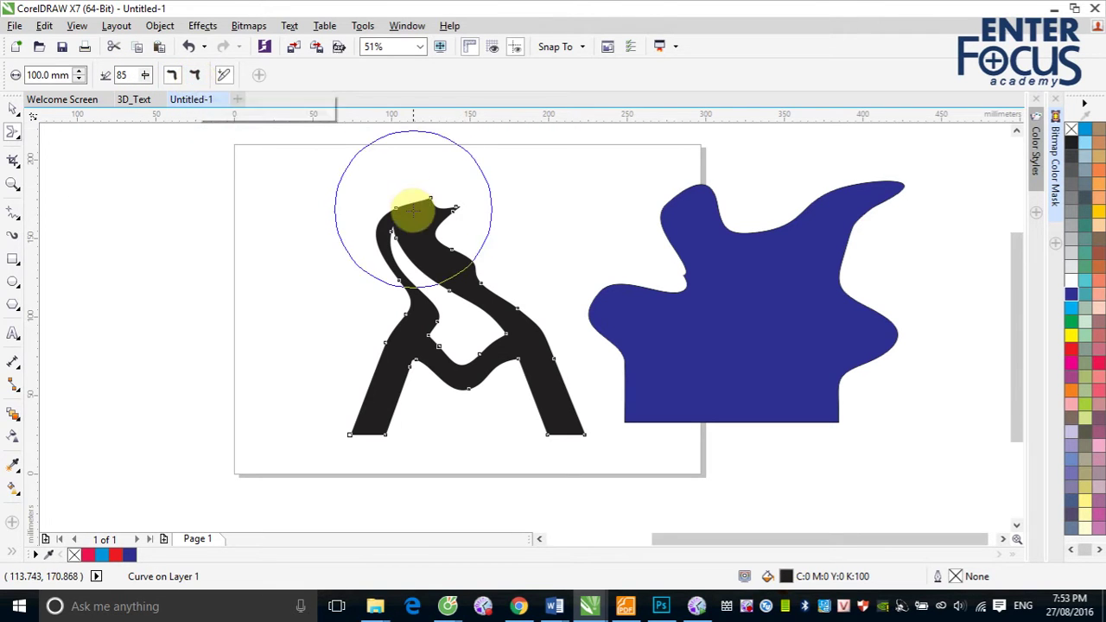
mouse_move(413, 216)
mouse_down()
mouse_move(432, 267)
mouse_move(519, 273)
mouse_move(484, 299)
mouse_move(402, 291)
mouse_move(526, 375)
mouse_move(474, 369)
mouse_up()
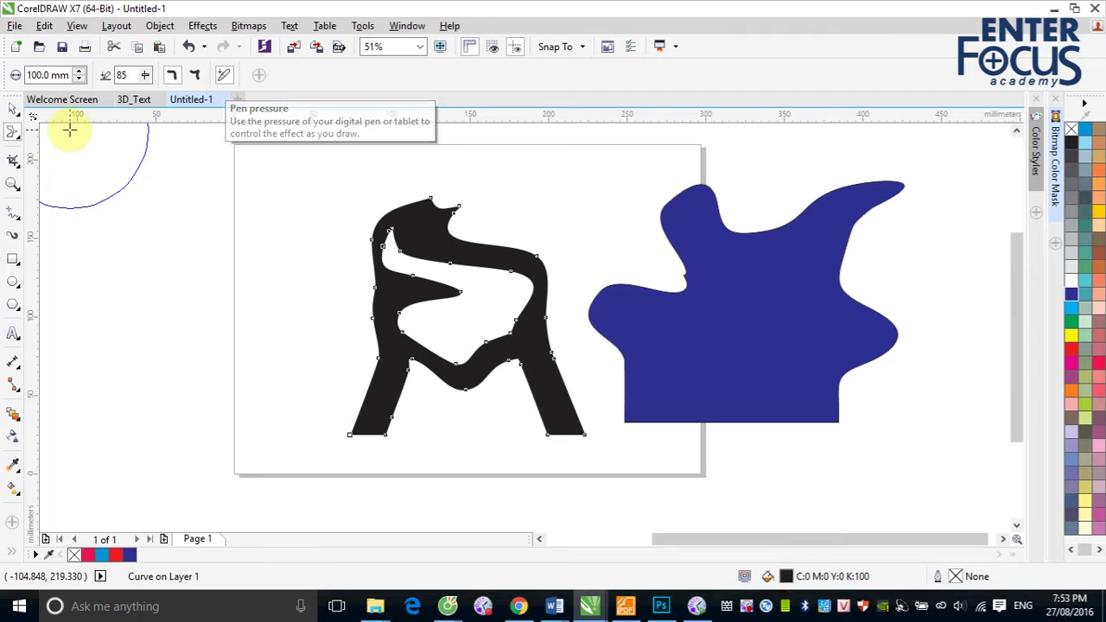
- Twirl the upper-right arm and the upper-left side of the letter A with the 100 mm brush at rate 15
click(12, 136)
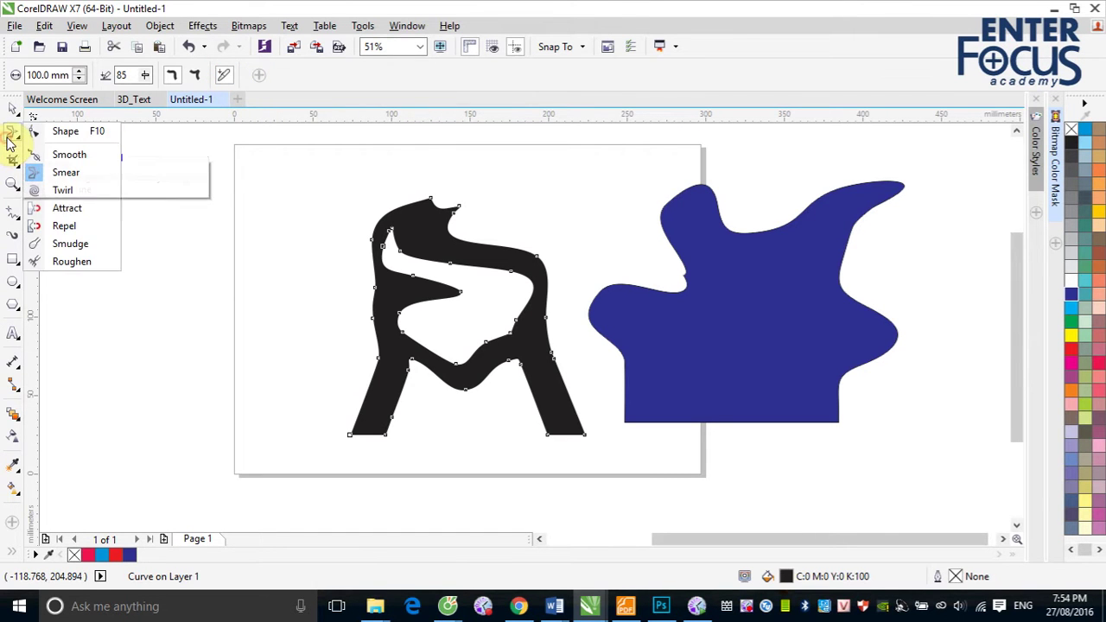
click(64, 189)
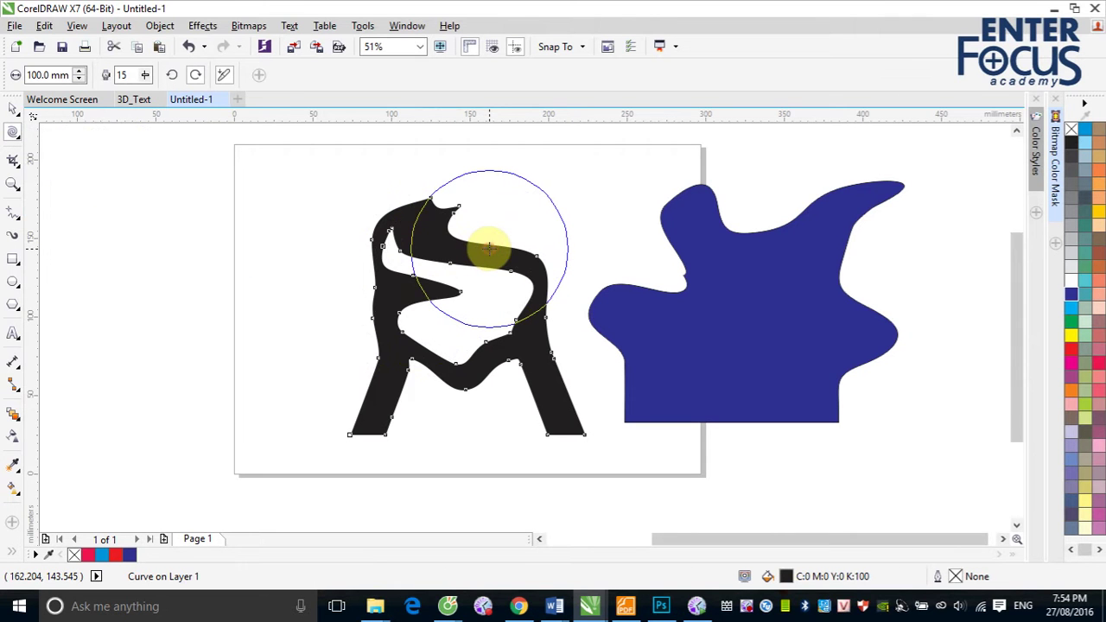
drag(489, 250, 489, 250)
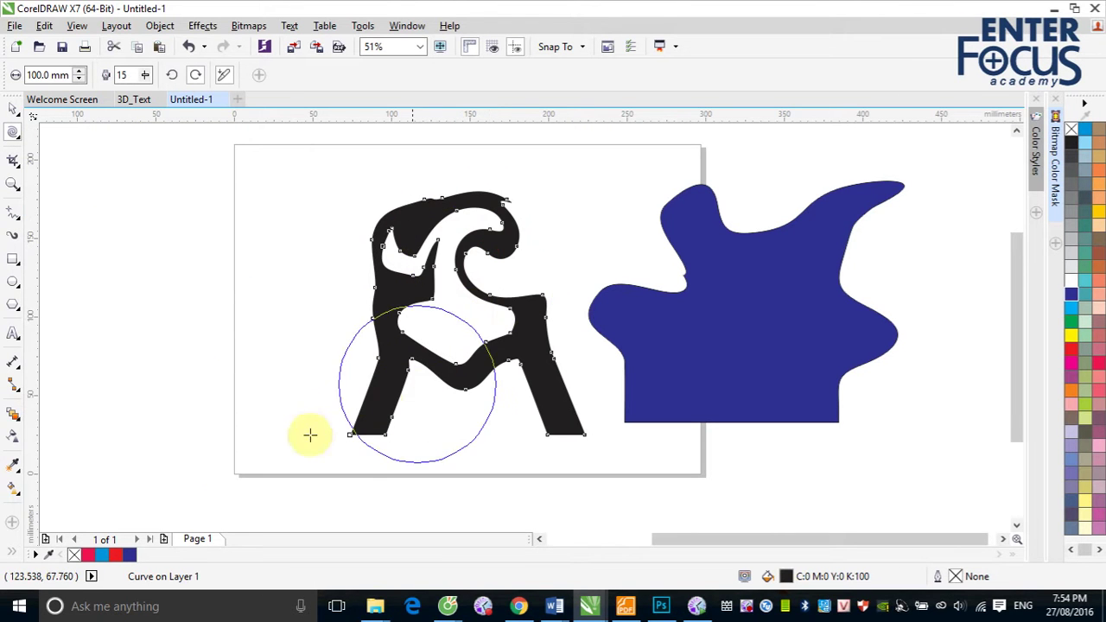
mouse_move(377, 270)
mouse_down()
mouse_move(384, 286)
mouse_move(360, 301)
mouse_move(390, 270)
mouse_move(379, 281)
mouse_up()
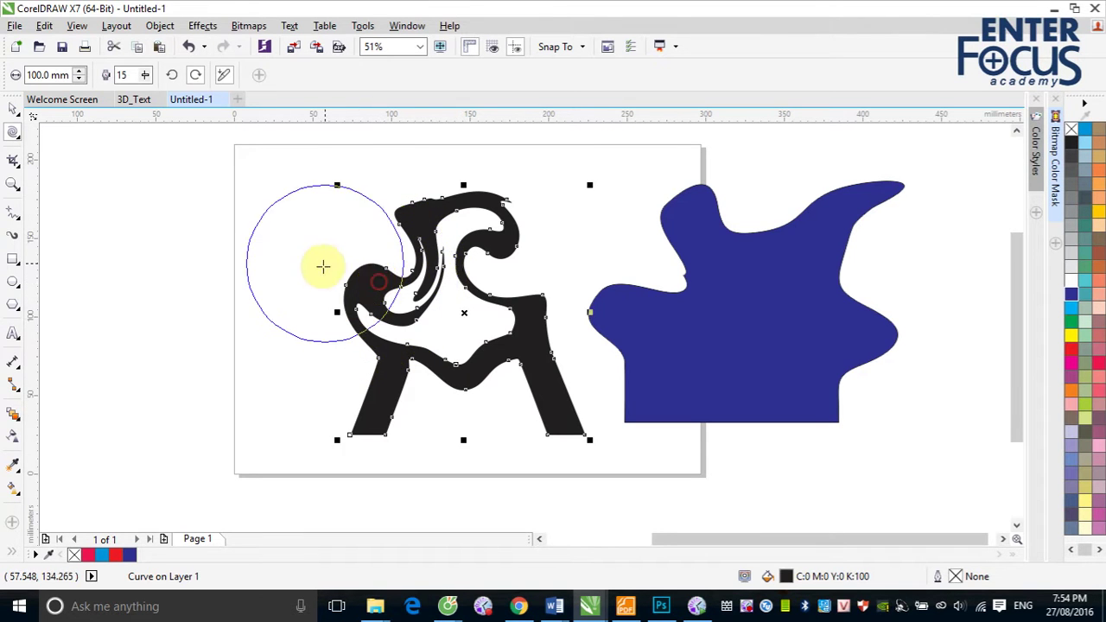
- Twirl the letter A's left curl counterclockwise and its crossbar clockwise
click(174, 76)
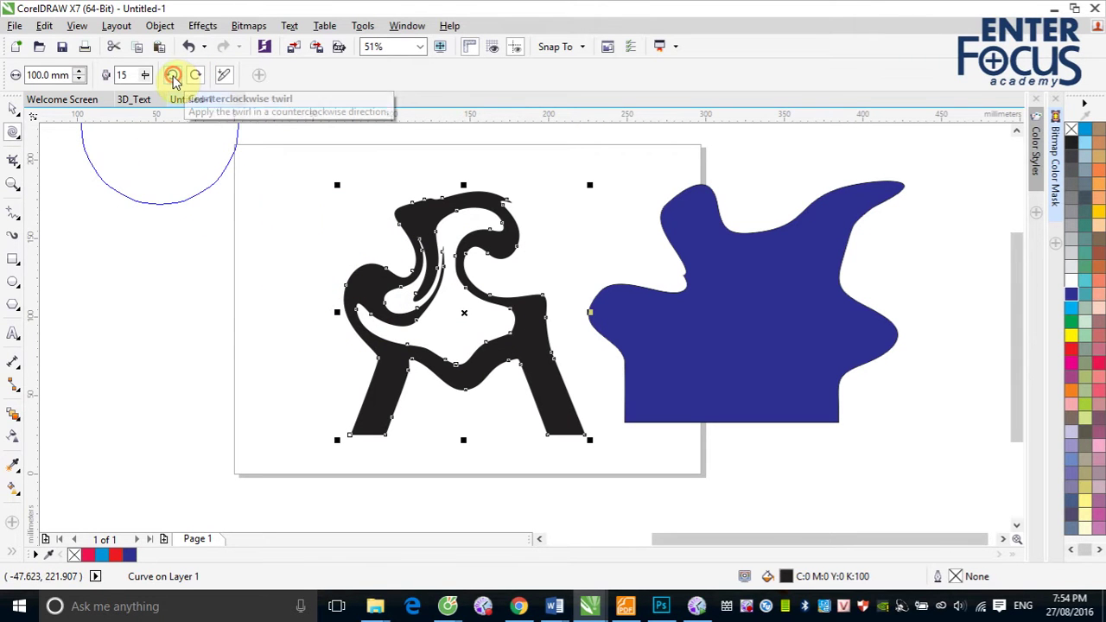
drag(362, 285, 366, 289)
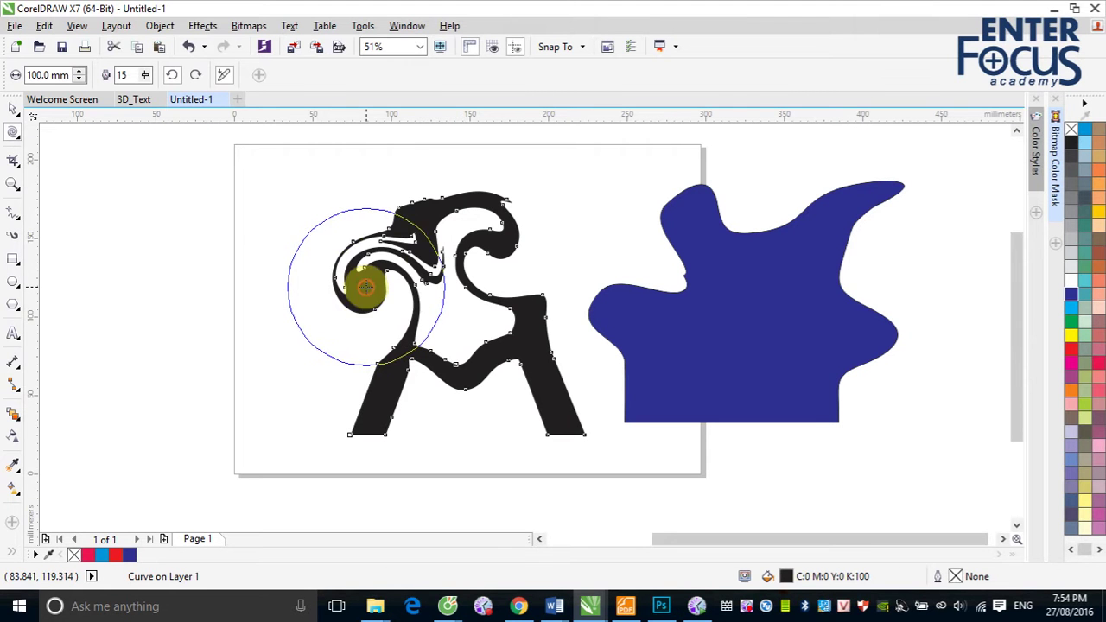
click(196, 74)
drag(489, 367, 480, 364)
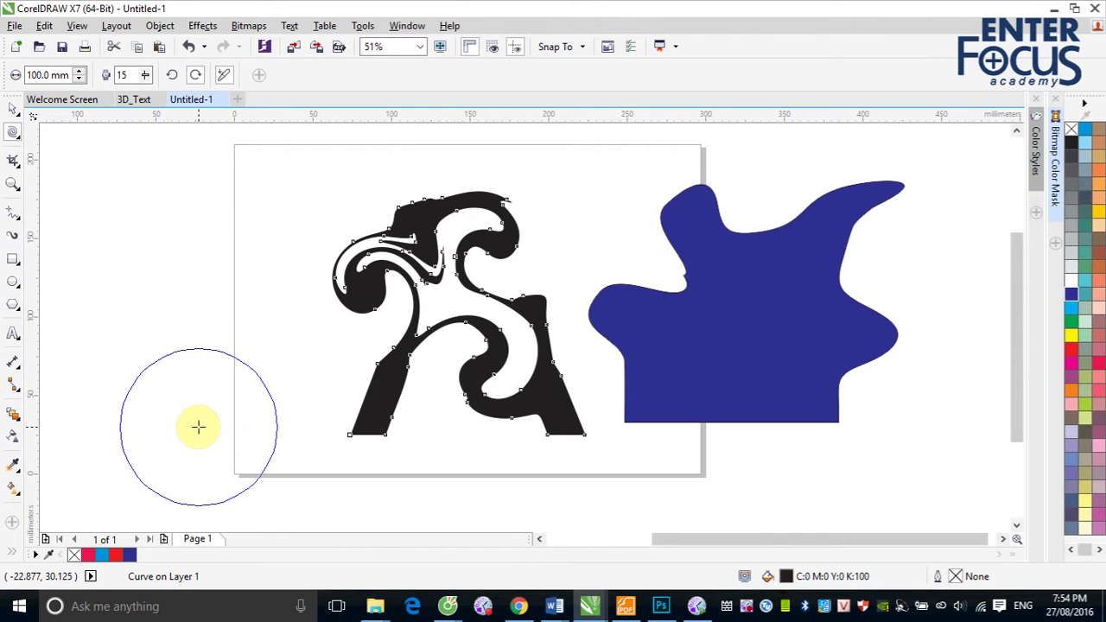
- Set the twirl rate to 66 and twirl the middle of the letter A into a tight spiral
click(145, 71)
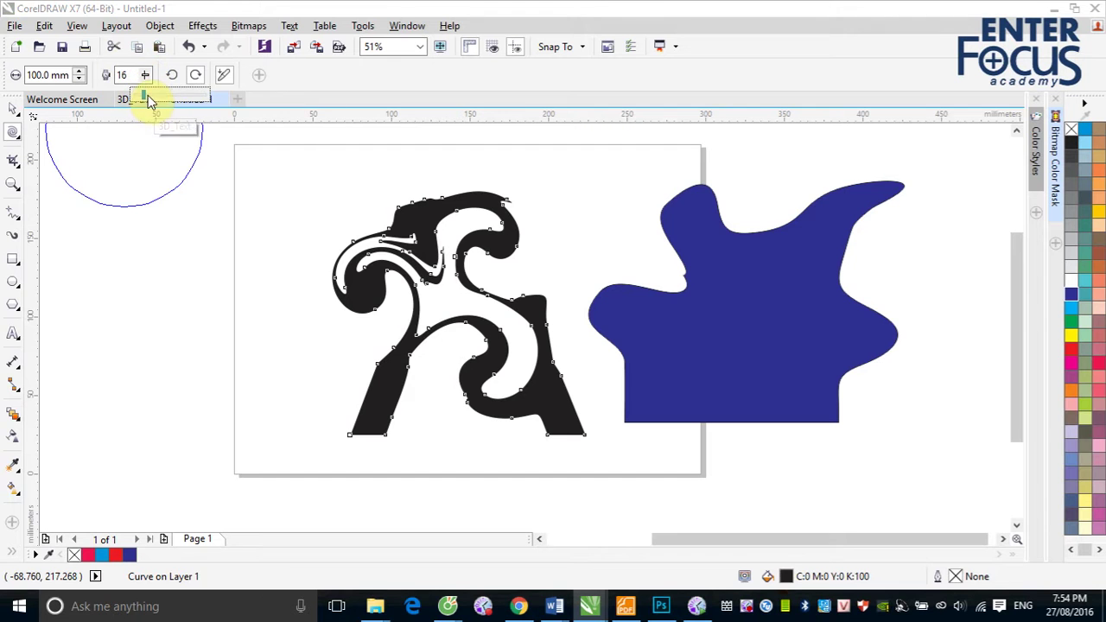
text(66)
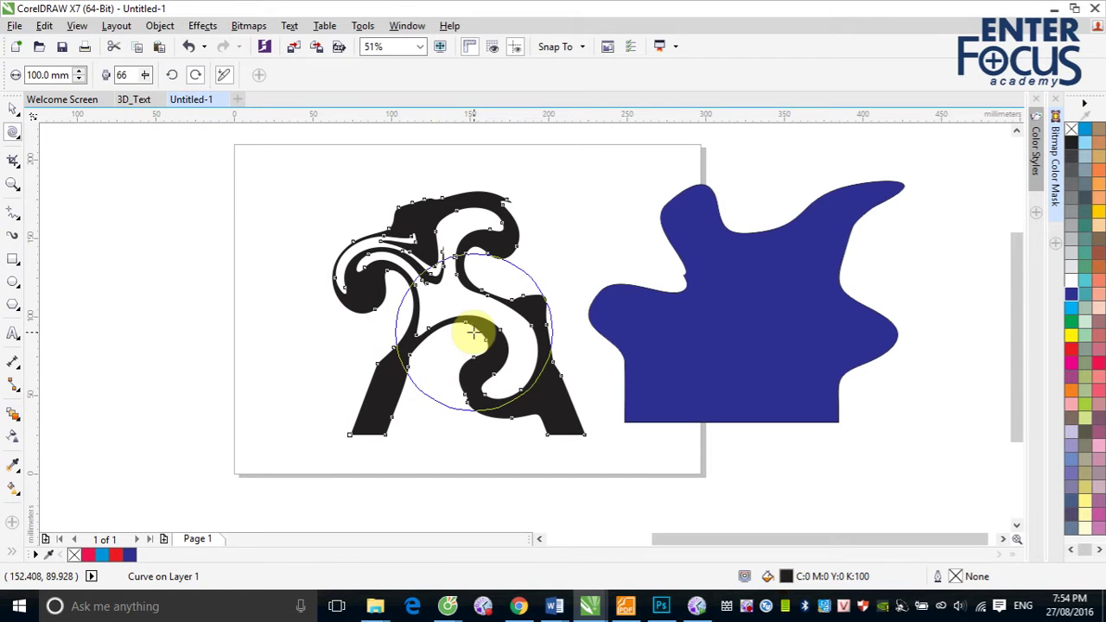
mouse_move(473, 332)
mouse_down()
mouse_move(239, 412)
mouse_move(251, 397)
mouse_up()
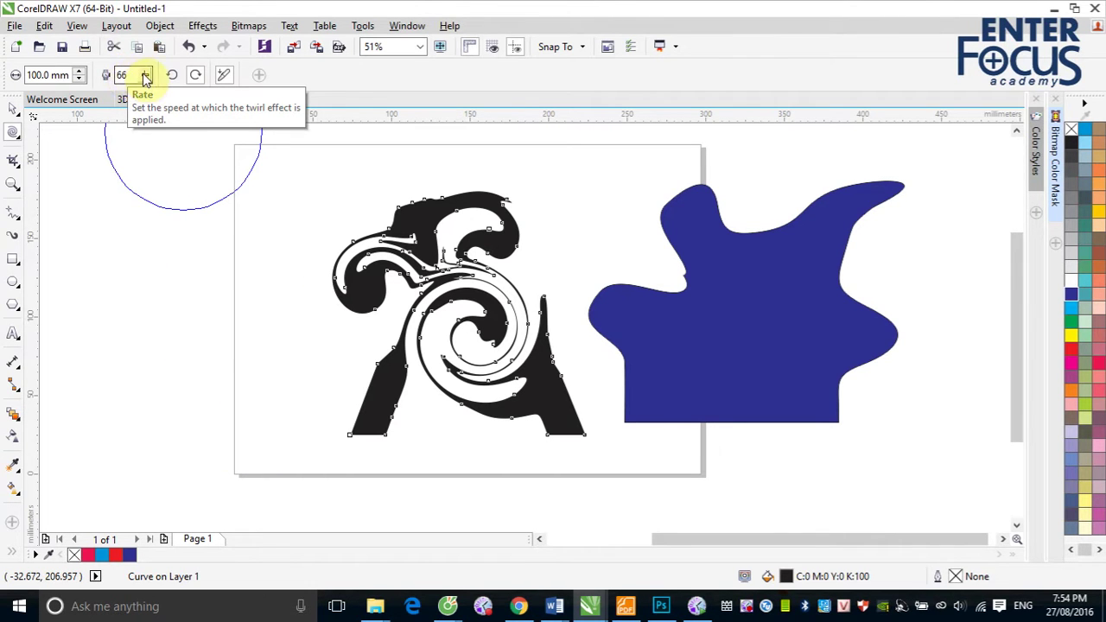
- Set the twirl rate to 16 and twirl the bottom edge of the blue shape into a curl
click(144, 97)
drag(144, 97, 106, 95)
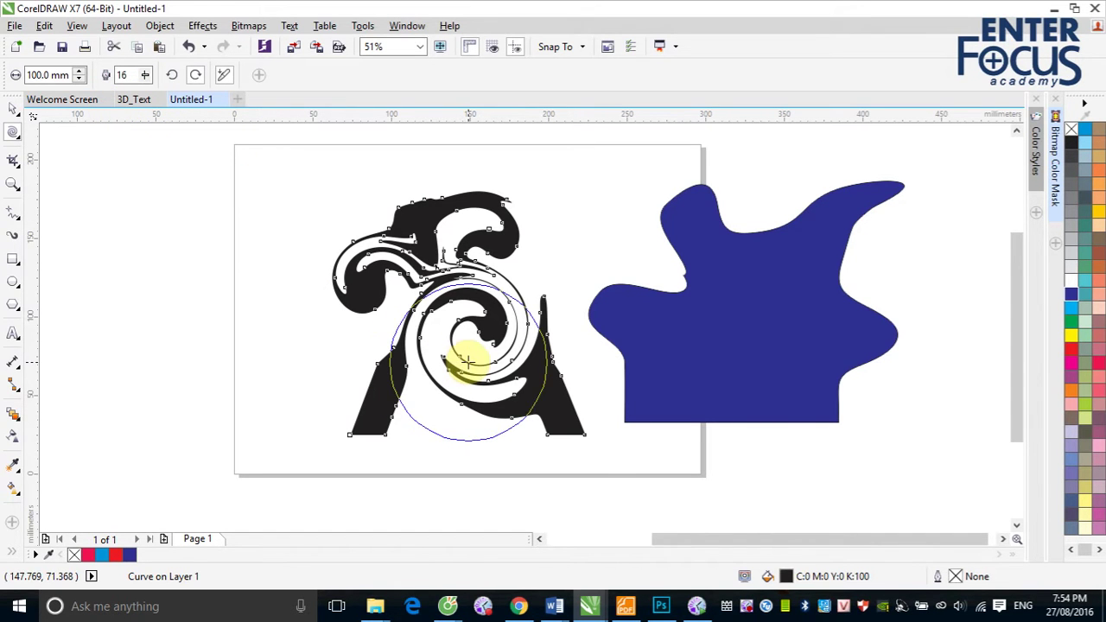
drag(466, 361, 467, 361)
click(762, 411)
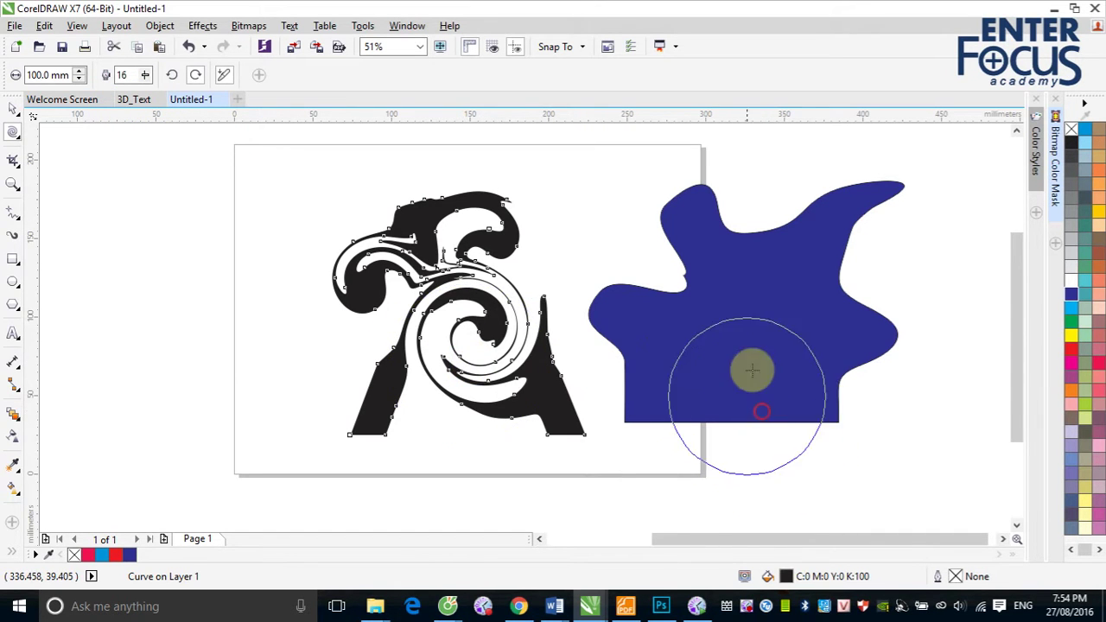
drag(736, 395, 741, 397)
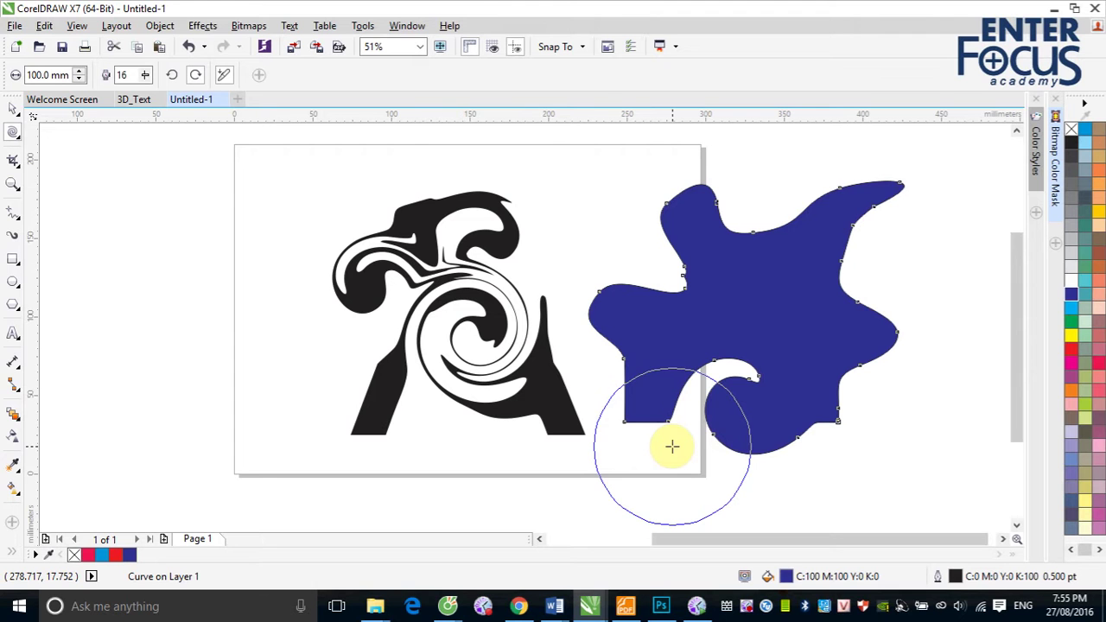
- Draw a rectangle about 126 by 118 mm to the left of the letter A and fill it with red
click(14, 133)
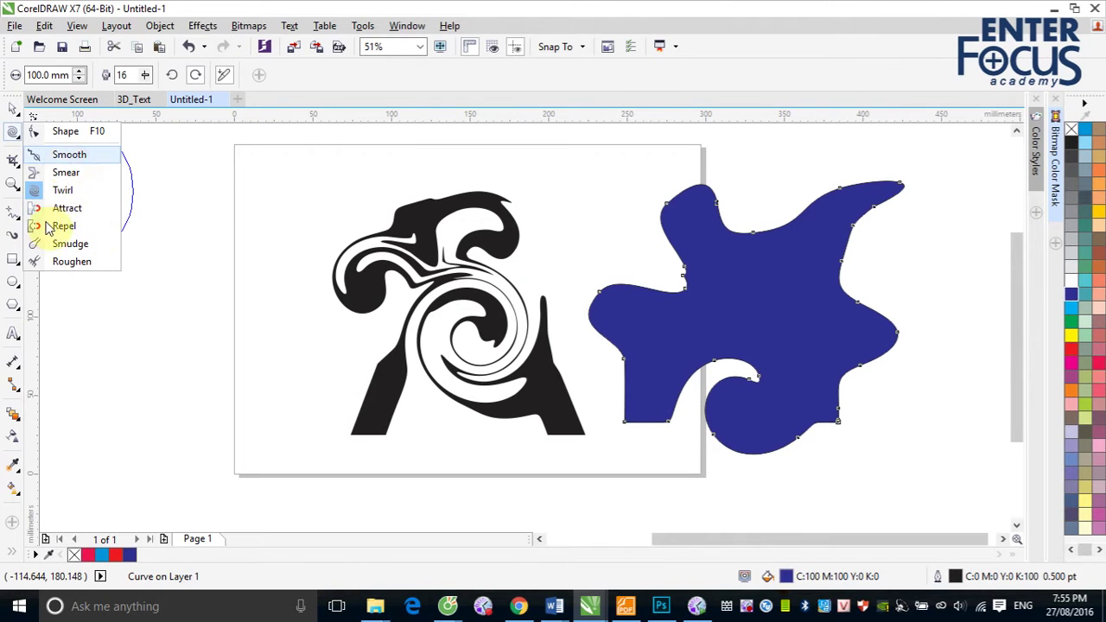
click(14, 259)
click(73, 257)
drag(69, 250, 275, 441)
click(1072, 350)
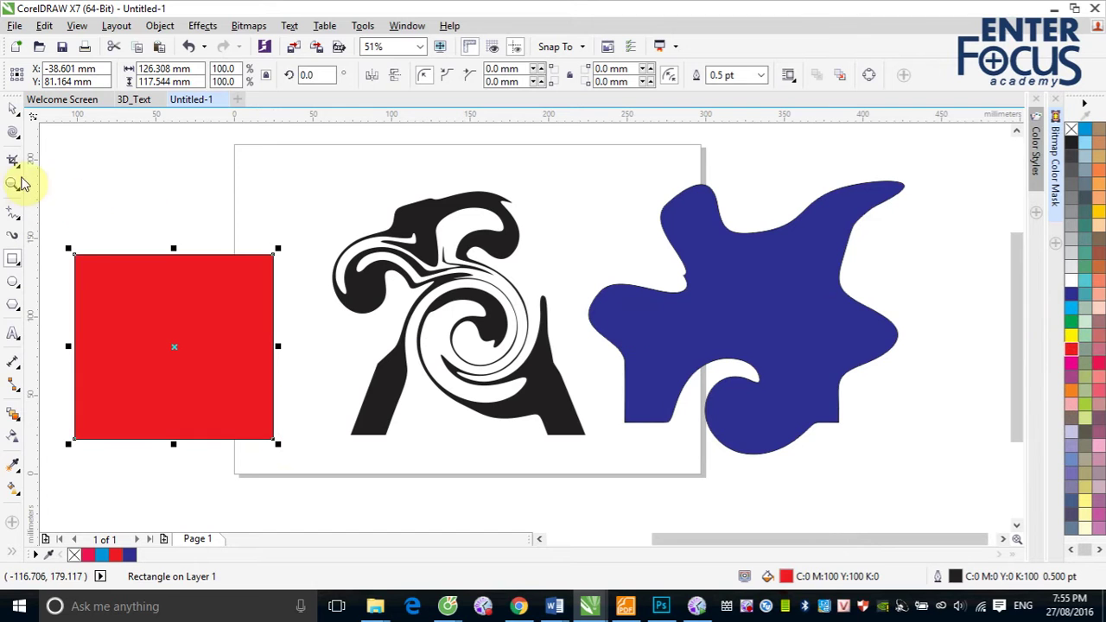
- Pull the middle of the red rectangle's top edge up into a point with the Attract tool
click(12, 139)
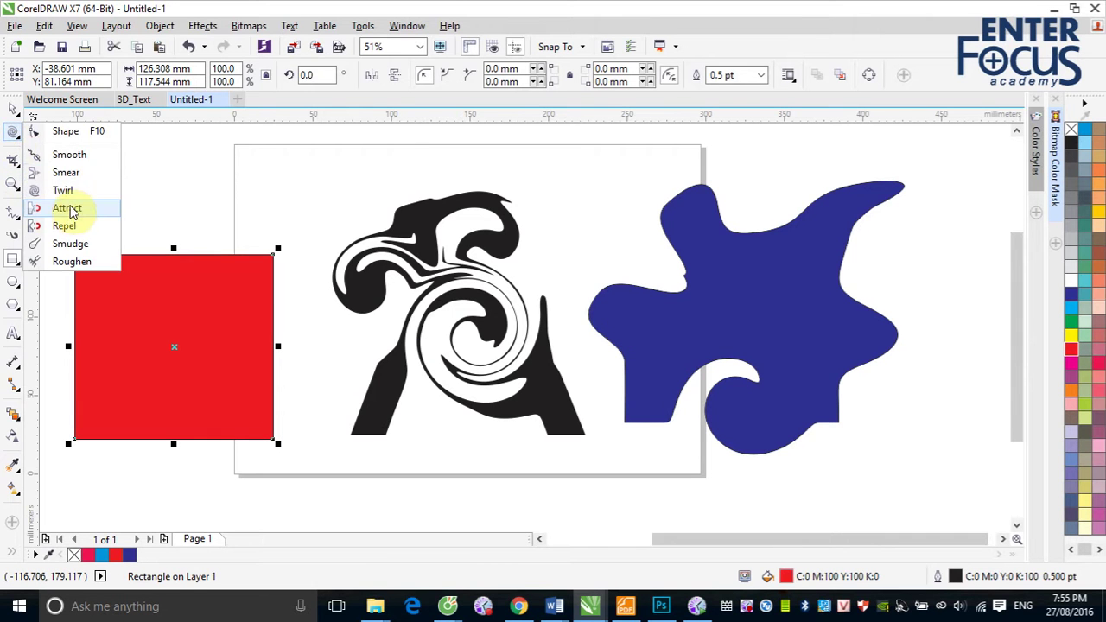
click(69, 209)
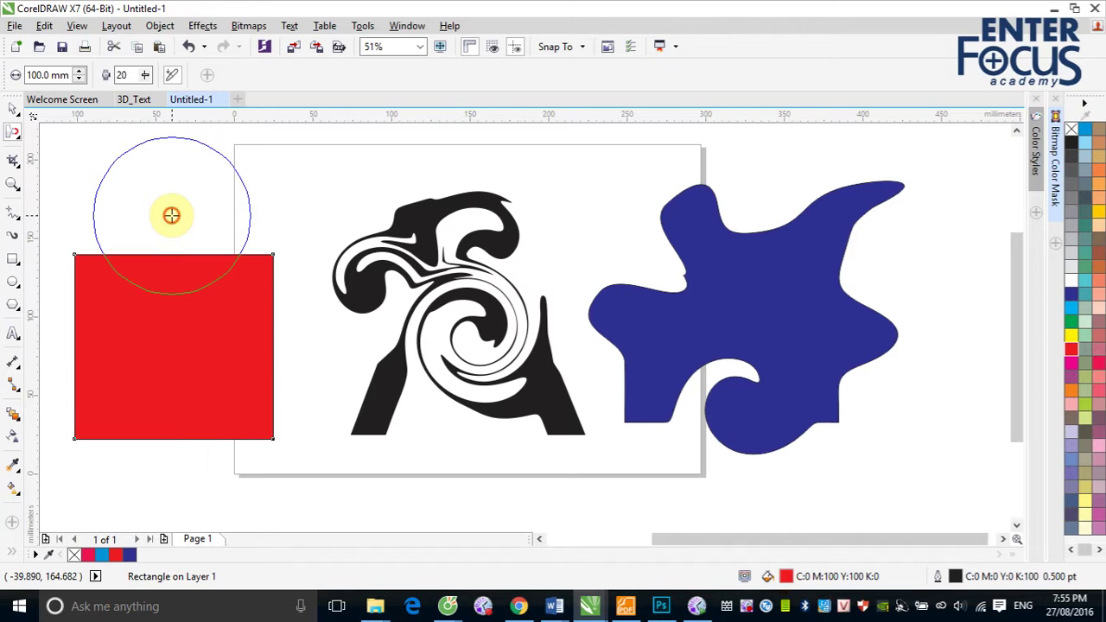
drag(171, 216, 172, 215)
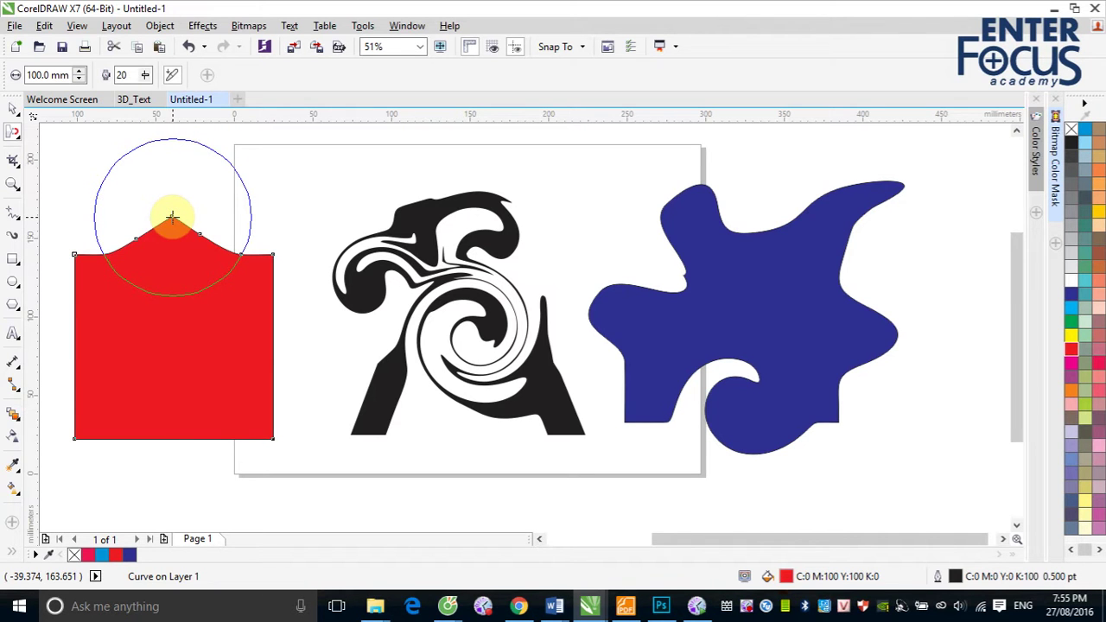
drag(172, 218, 172, 219)
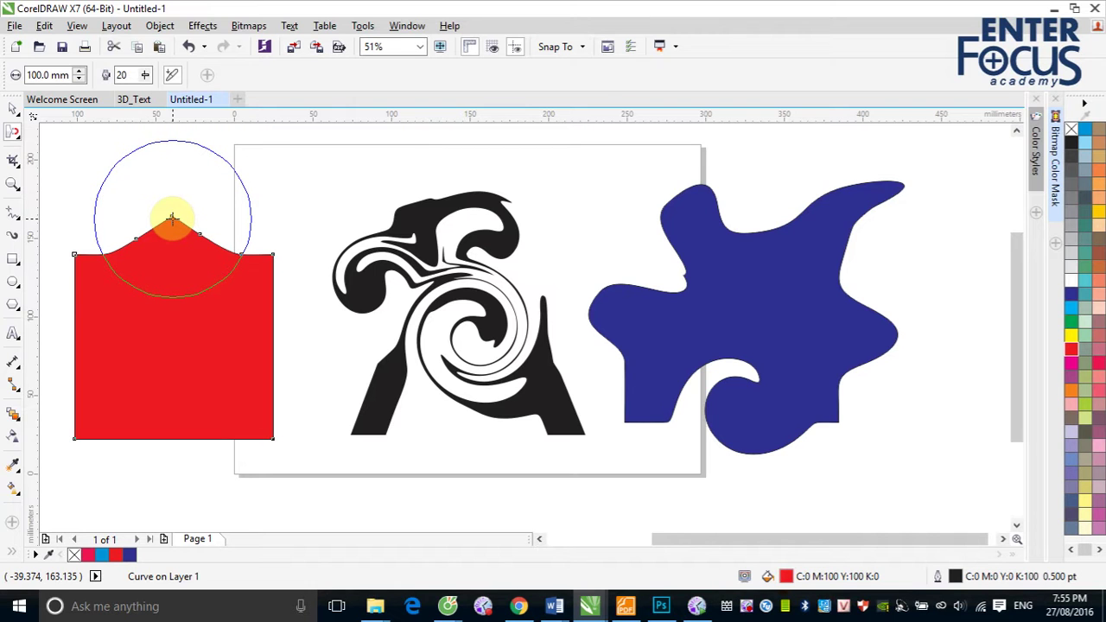
drag(172, 217, 168, 207)
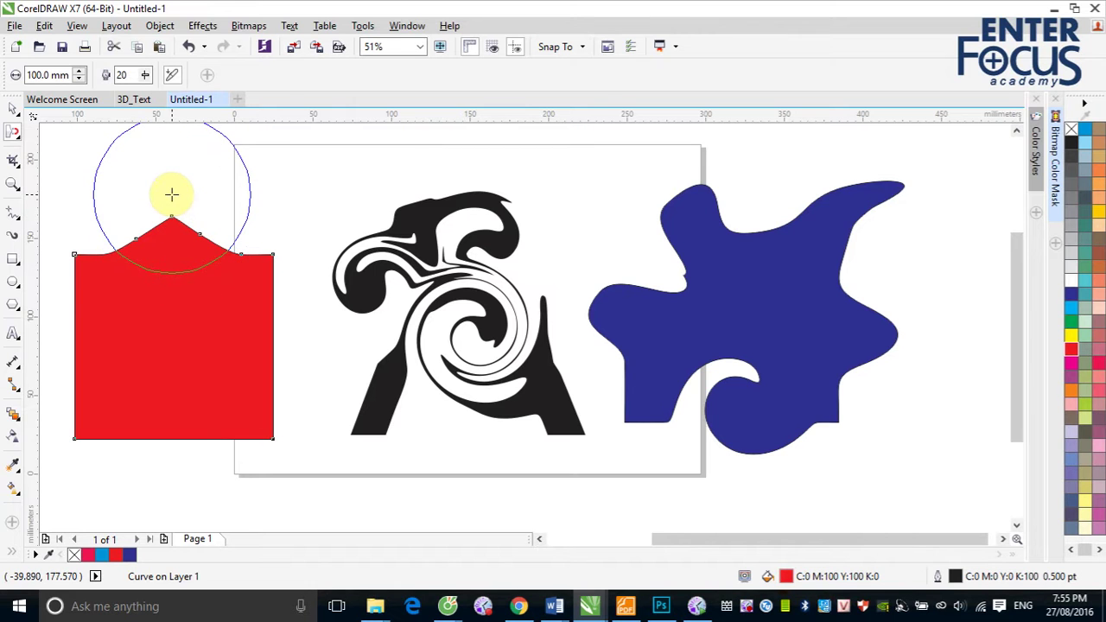
- Attract the red shape's right edge inward into a notch and pull its remaining edges into an irregular outline
drag(234, 346, 225, 346)
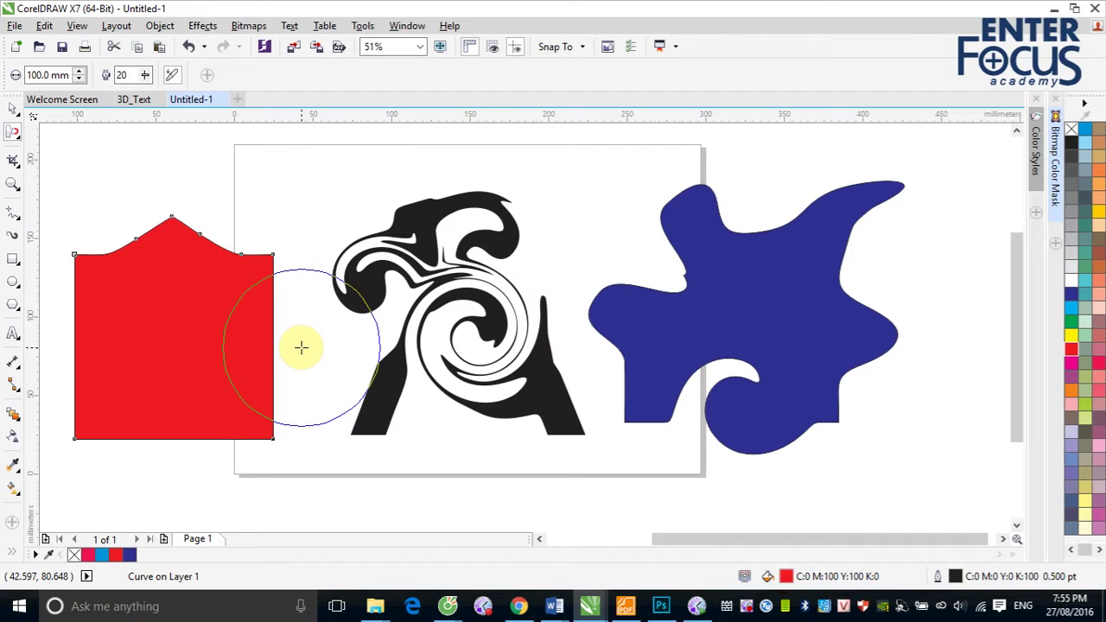
drag(230, 348, 235, 352)
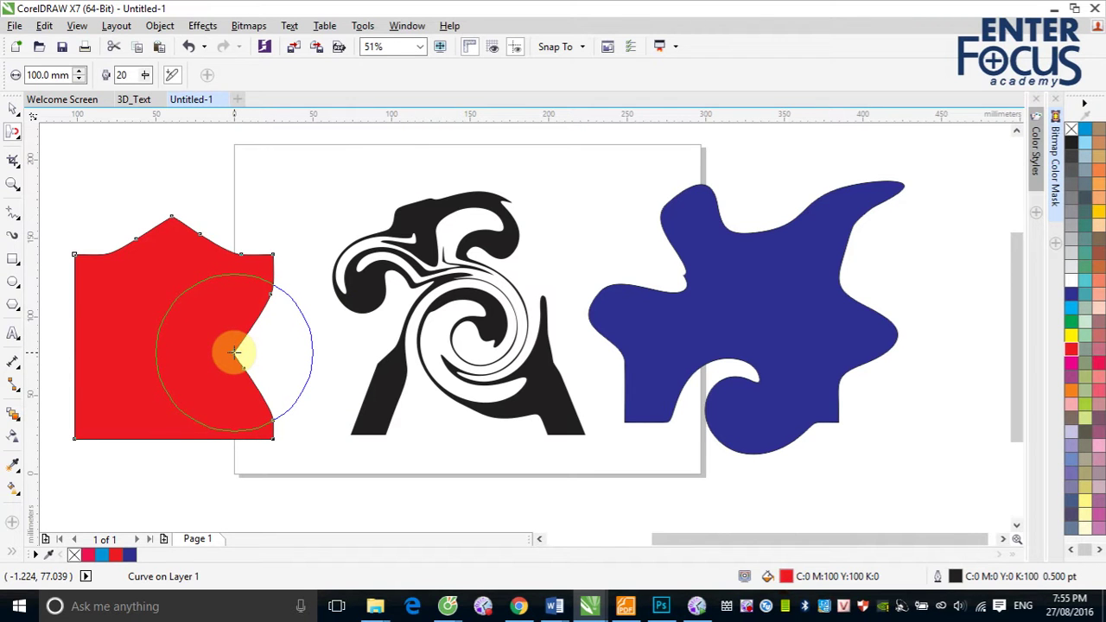
mouse_move(197, 371)
mouse_down()
mouse_move(165, 407)
mouse_move(161, 396)
mouse_move(159, 443)
mouse_move(163, 349)
mouse_move(122, 342)
mouse_move(83, 373)
mouse_move(54, 368)
mouse_move(56, 335)
mouse_move(140, 334)
mouse_move(190, 350)
mouse_move(211, 317)
mouse_move(174, 292)
mouse_move(118, 283)
mouse_move(154, 236)
mouse_move(245, 250)
mouse_move(236, 199)
mouse_move(193, 181)
mouse_up()
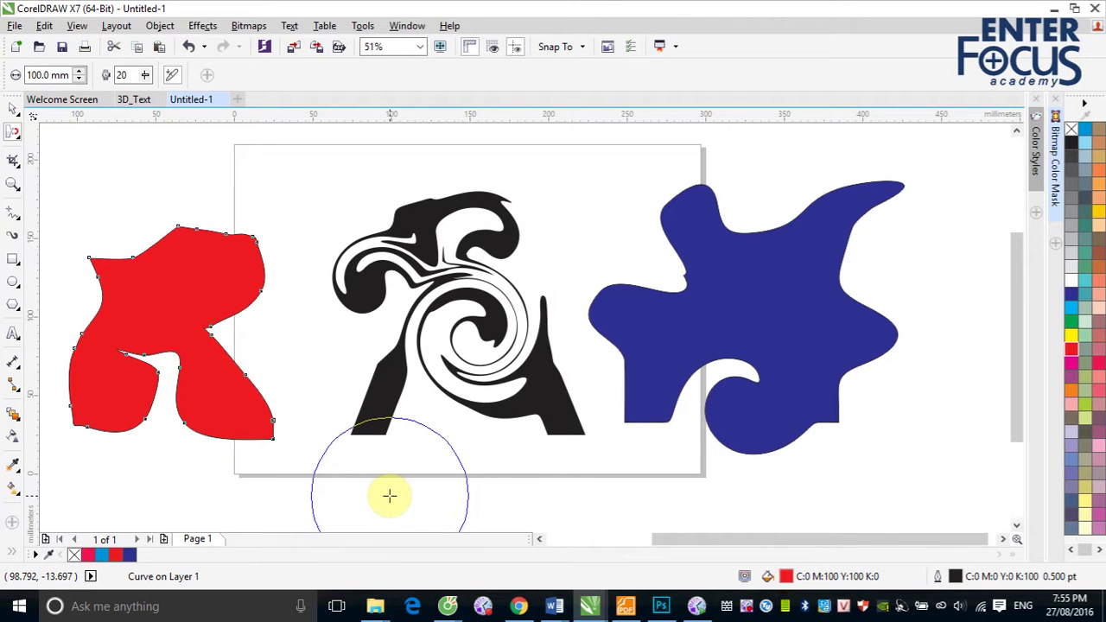
mouse_move(259, 406)
mouse_down()
mouse_move(217, 365)
mouse_move(217, 291)
mouse_move(243, 266)
mouse_move(141, 222)
mouse_move(237, 182)
mouse_move(146, 150)
mouse_move(132, 274)
mouse_move(202, 346)
mouse_move(212, 436)
mouse_up()
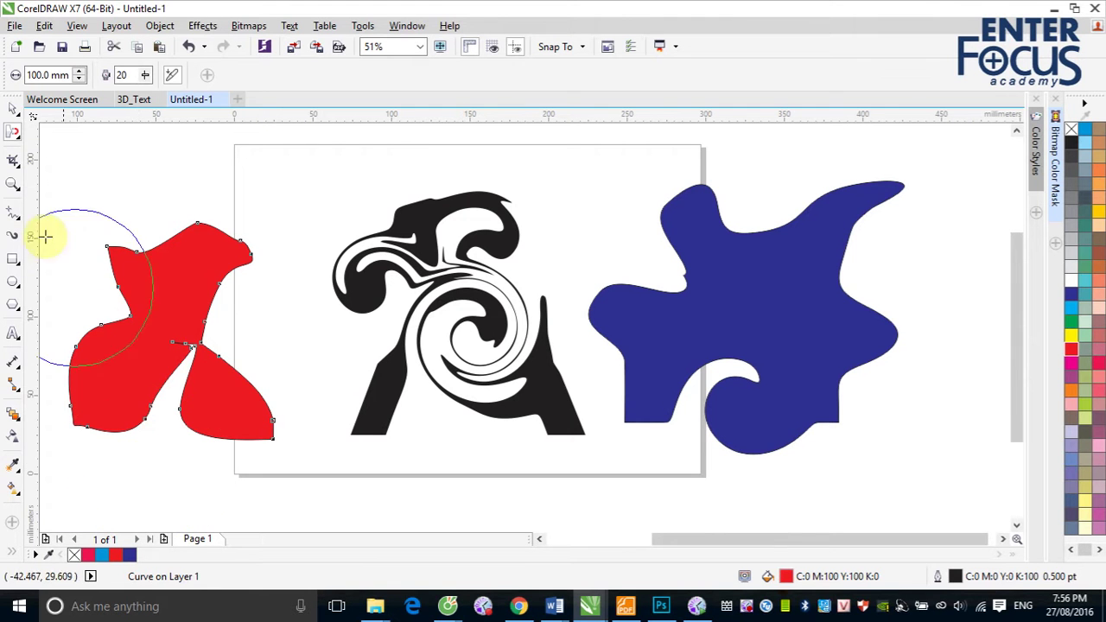
- Push the red shape's top edge down into a concave arc with the Repel tool
click(12, 130)
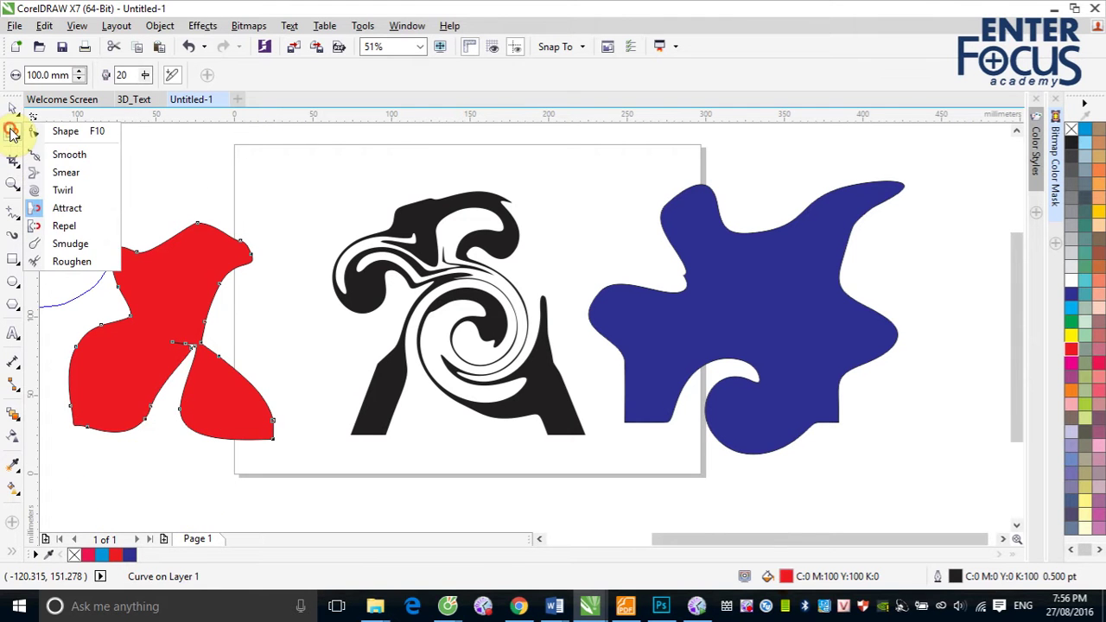
click(65, 227)
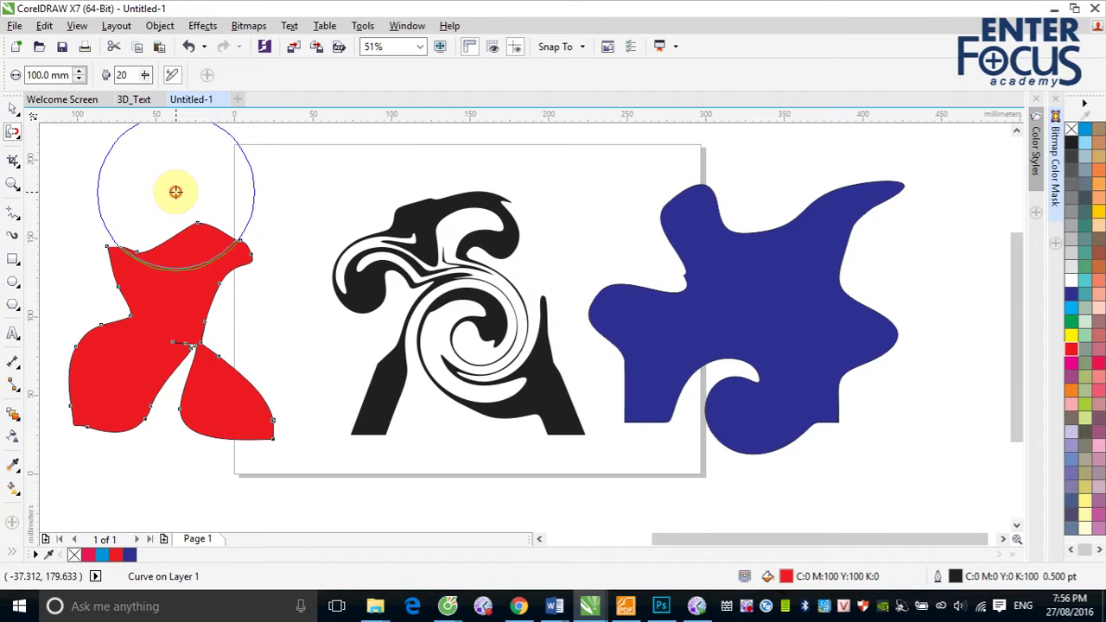
drag(176, 191, 176, 191)
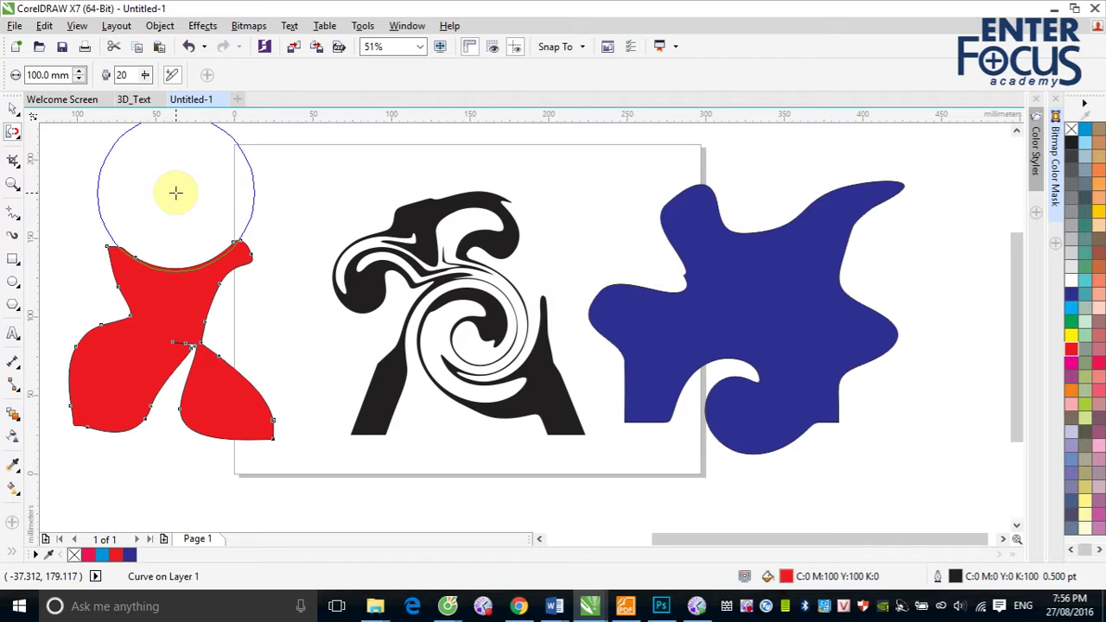
- Select the blue shape and repel its right side, hollowing it from outside and bulging it from inside
drag(880, 256, 891, 273)
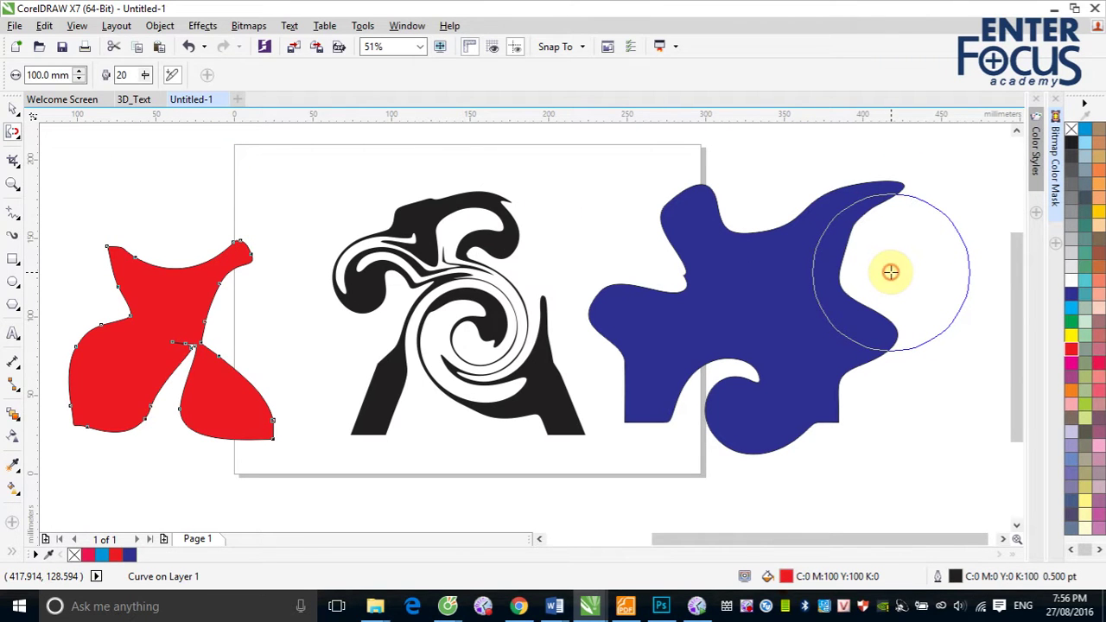
mouse_move(891, 273)
mouse_down()
mouse_move(821, 278)
mouse_move(899, 270)
mouse_up()
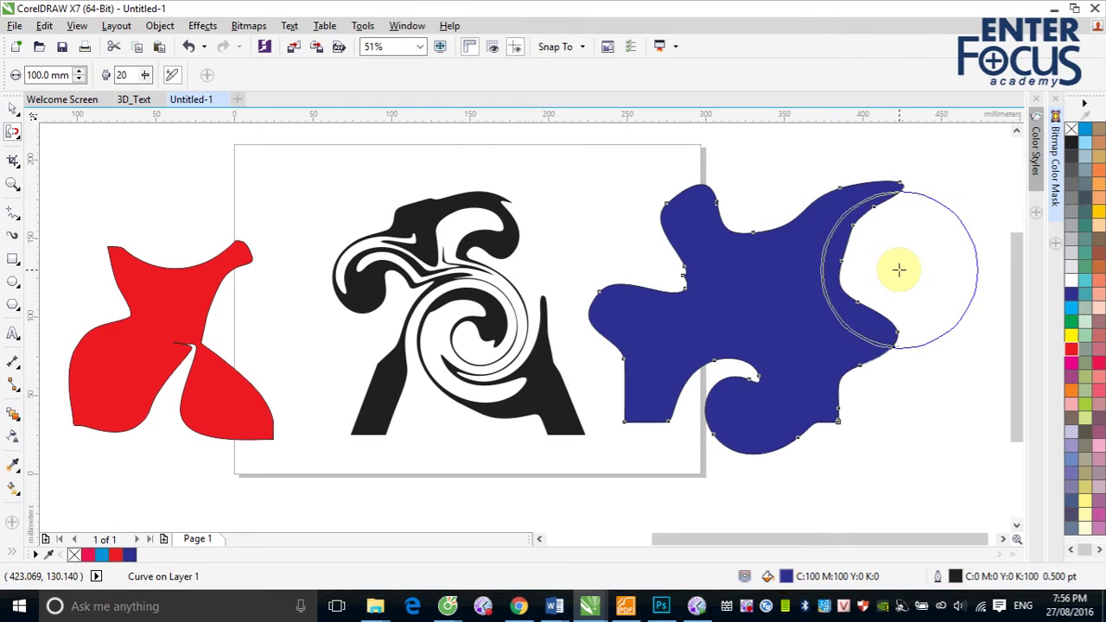
click(899, 269)
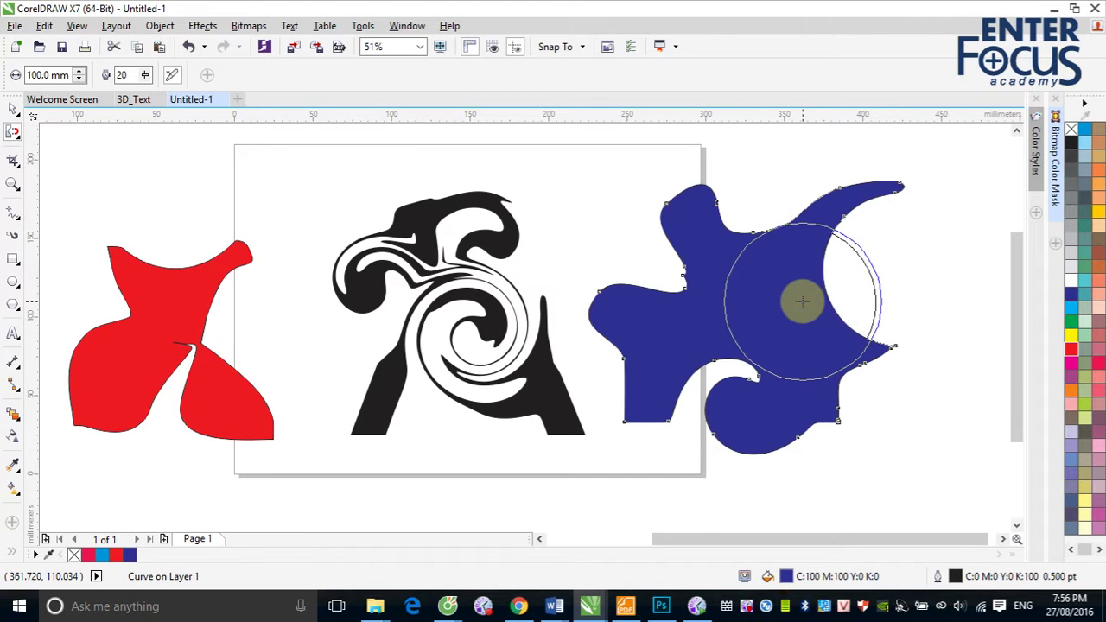
mouse_move(803, 300)
mouse_down()
mouse_move(736, 375)
mouse_move(768, 381)
mouse_up()
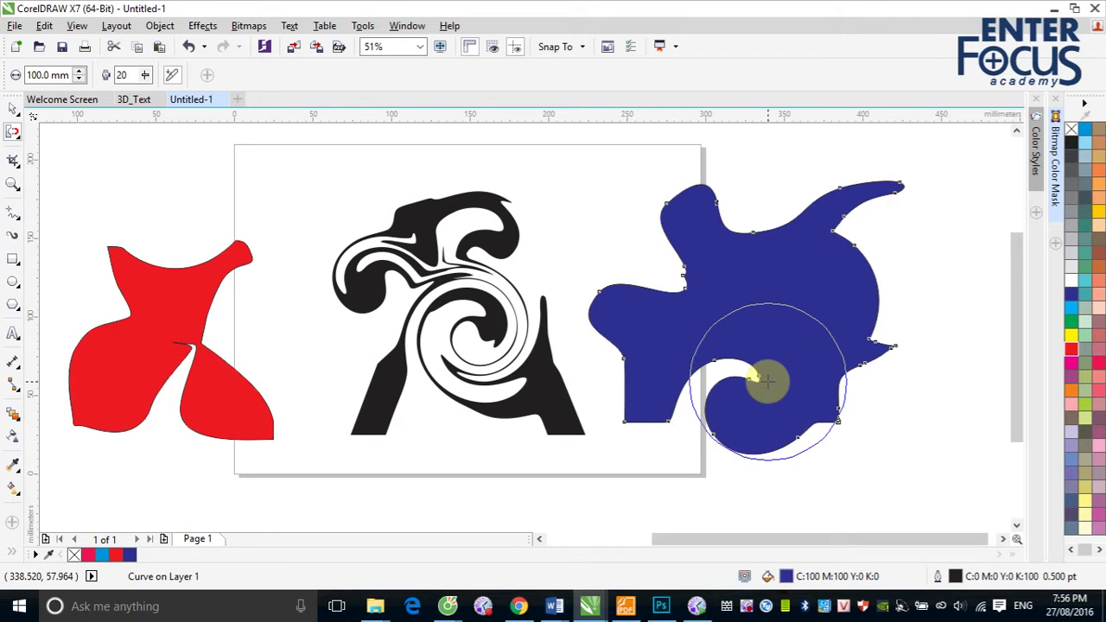
- Smudge the notch under the blue shape's upper horn and the curved edge below it with a 1.0 mm nib
click(12, 132)
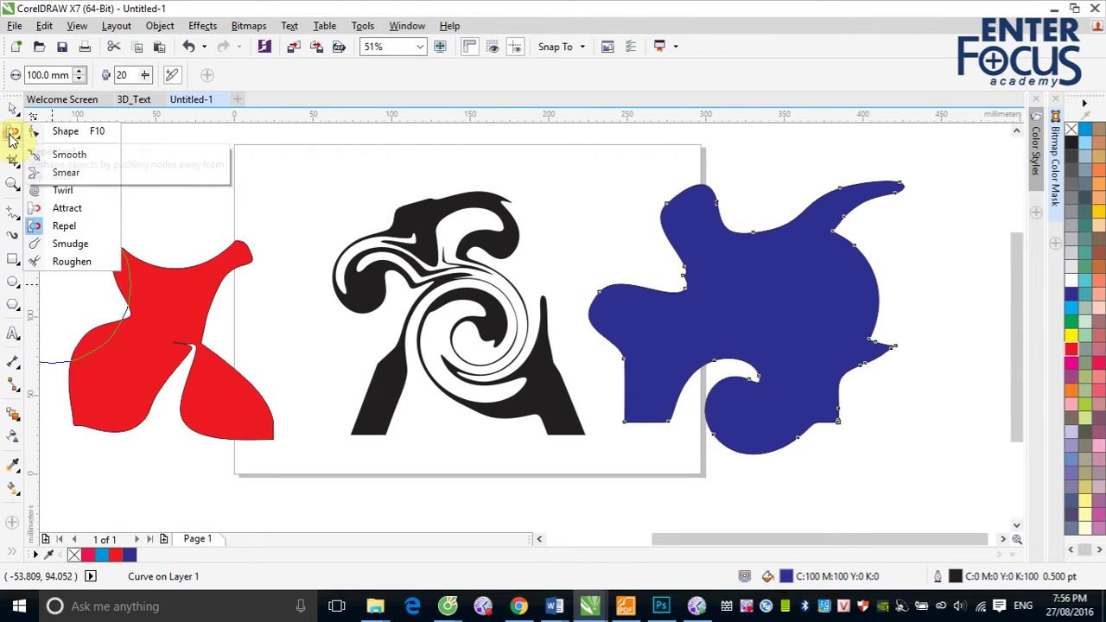
click(93, 246)
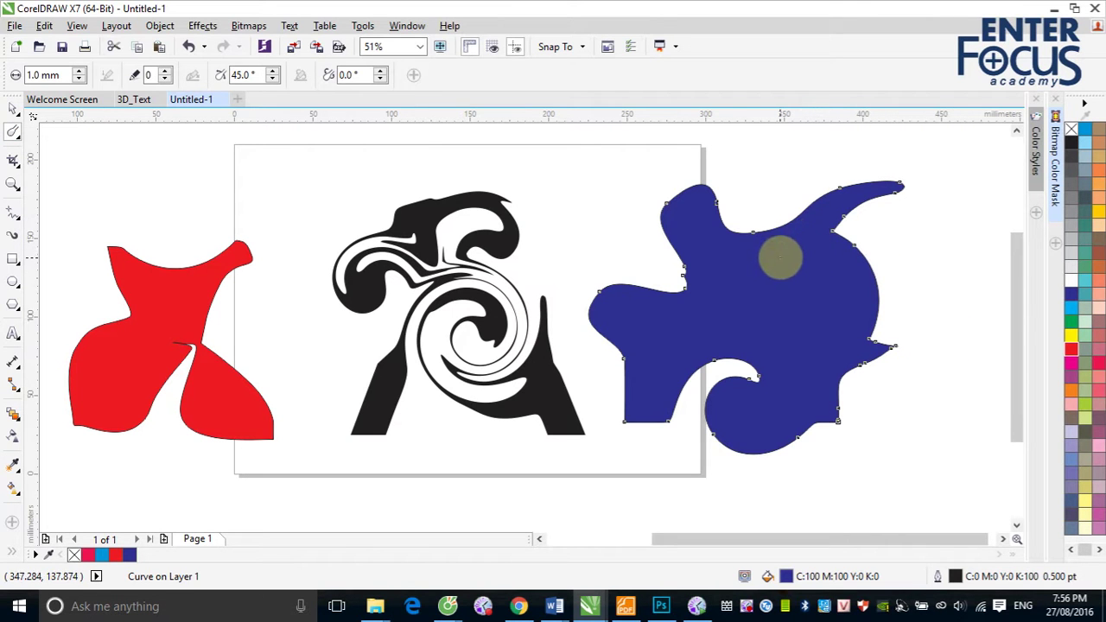
scroll(784, 158, up, 3)
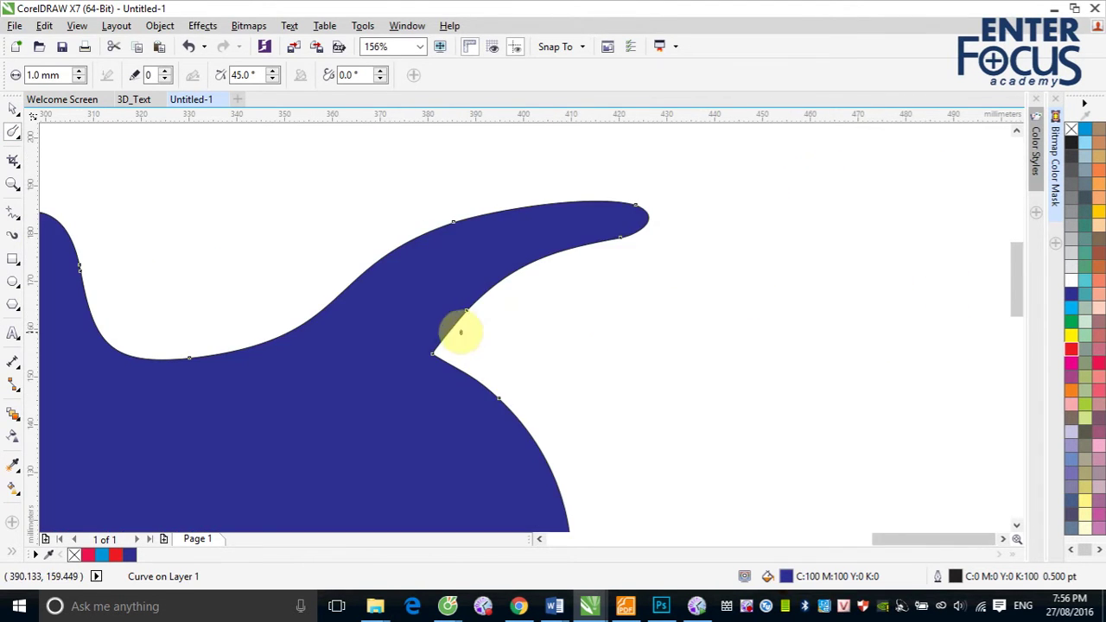
mouse_move(460, 333)
mouse_down()
mouse_move(433, 351)
mouse_move(438, 364)
mouse_move(444, 339)
mouse_move(450, 389)
mouse_move(417, 360)
mouse_move(447, 323)
mouse_move(462, 327)
mouse_move(471, 381)
mouse_up()
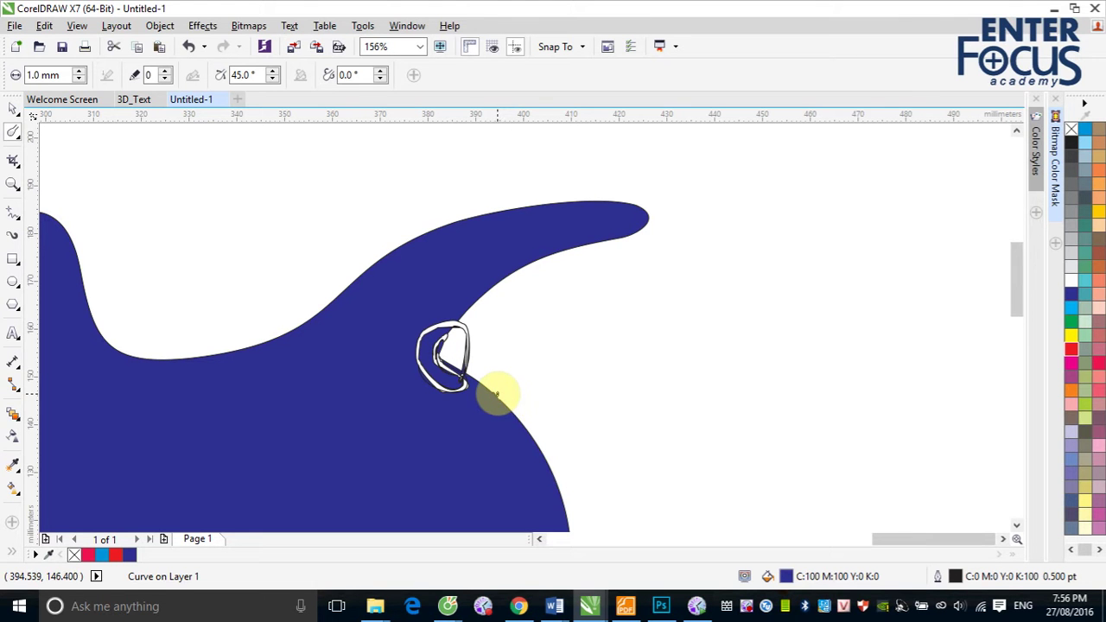
drag(497, 395, 544, 462)
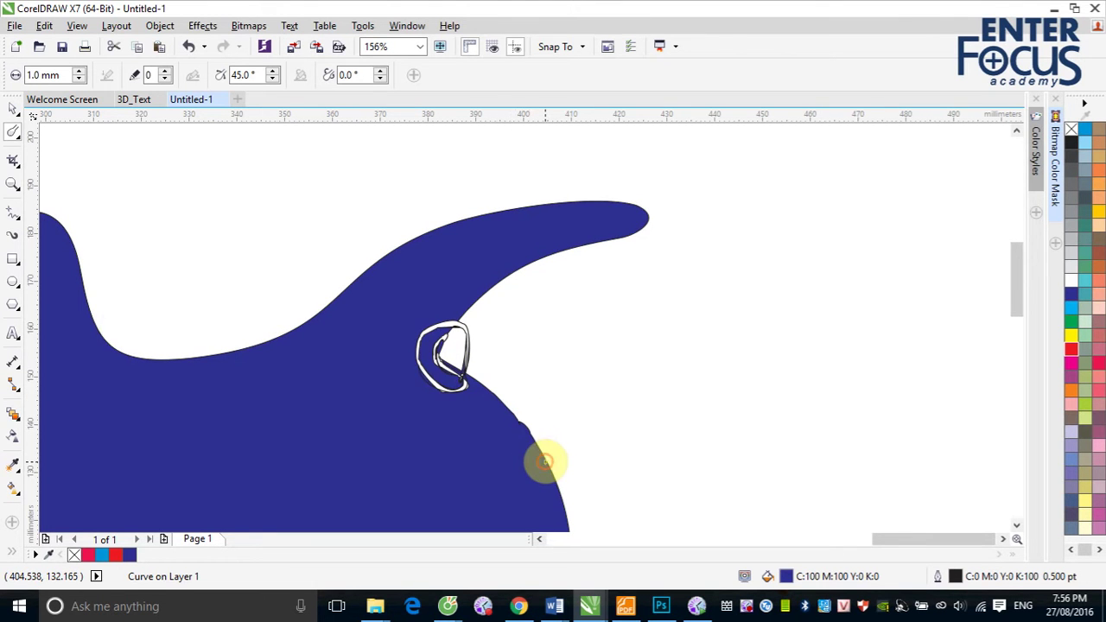
- Draw an open zigzag line with three peaks, about 62 mm wide and 24 mm high, beside the blue shape using the Bézier tool
click(13, 217)
click(62, 249)
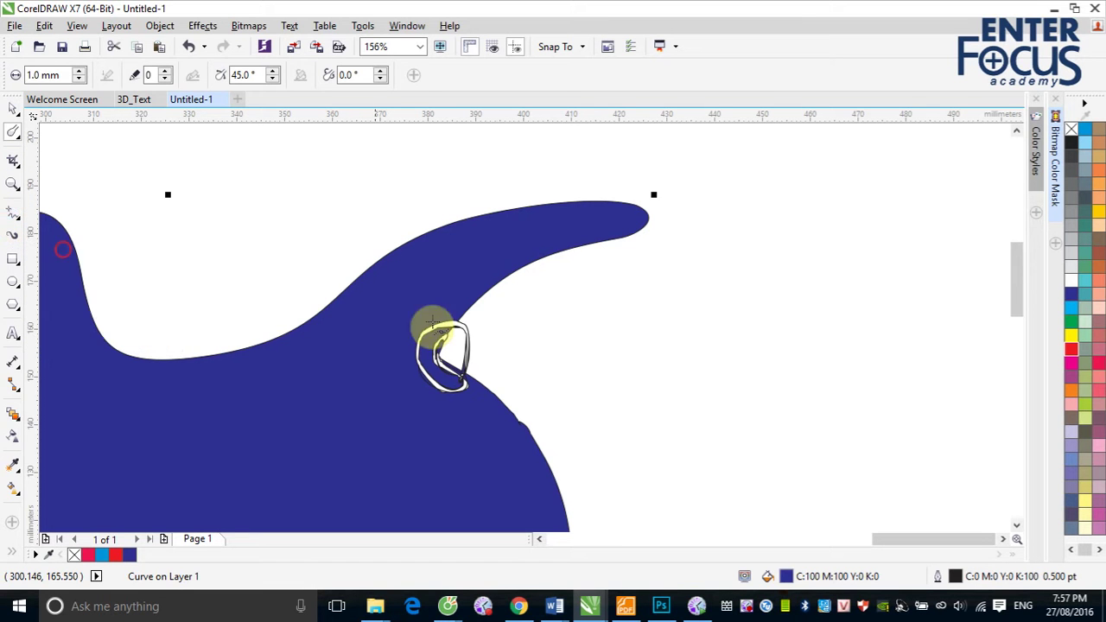
click(591, 424)
click(691, 315)
click(703, 429)
click(771, 327)
click(819, 387)
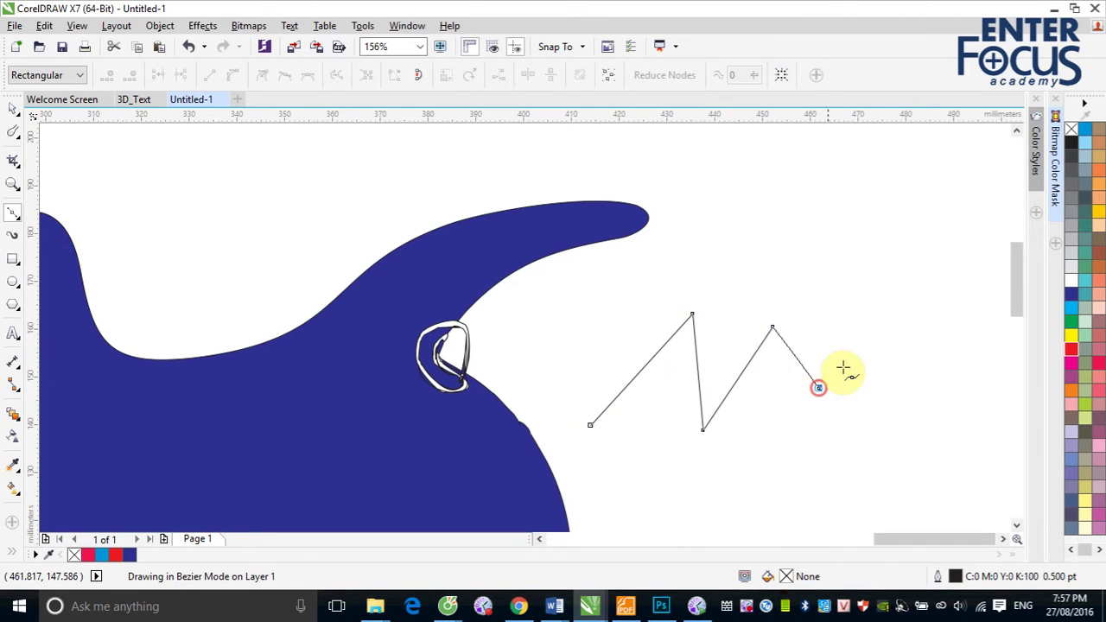
click(858, 341)
click(886, 378)
click(12, 108)
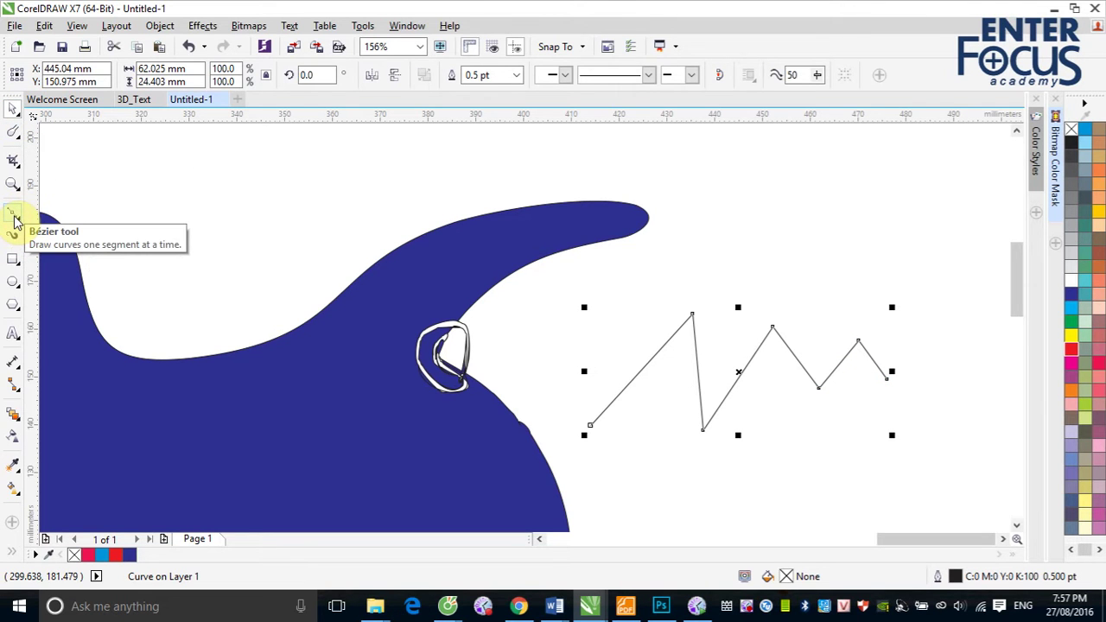
- Smudge the first two peaks of the zigzag line with a 1.0 mm nib, and delete the line
click(13, 132)
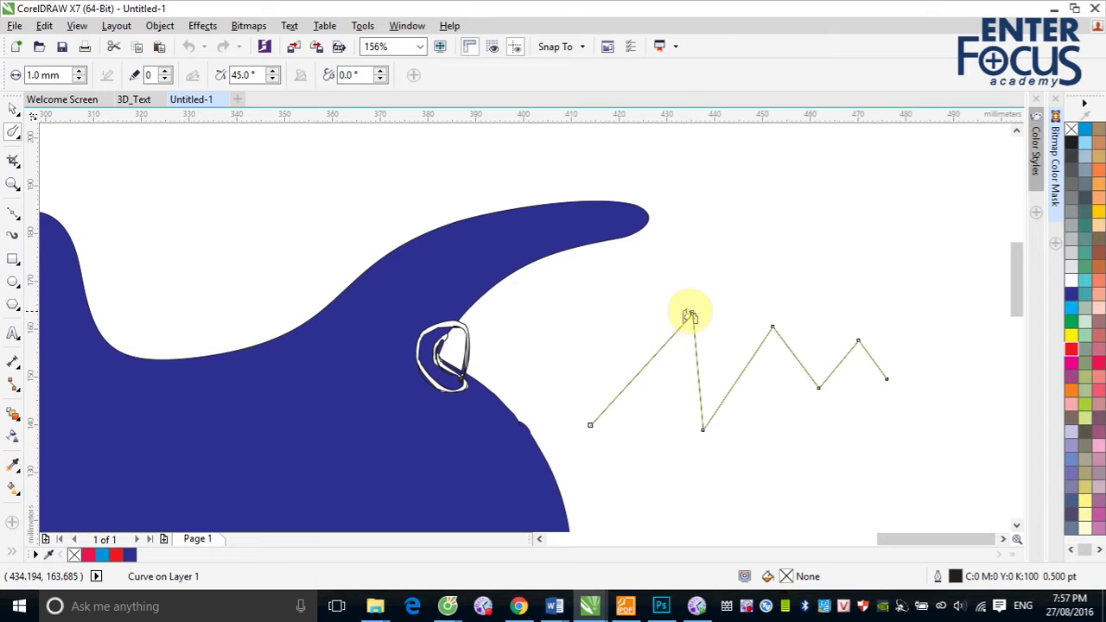
drag(694, 315, 689, 317)
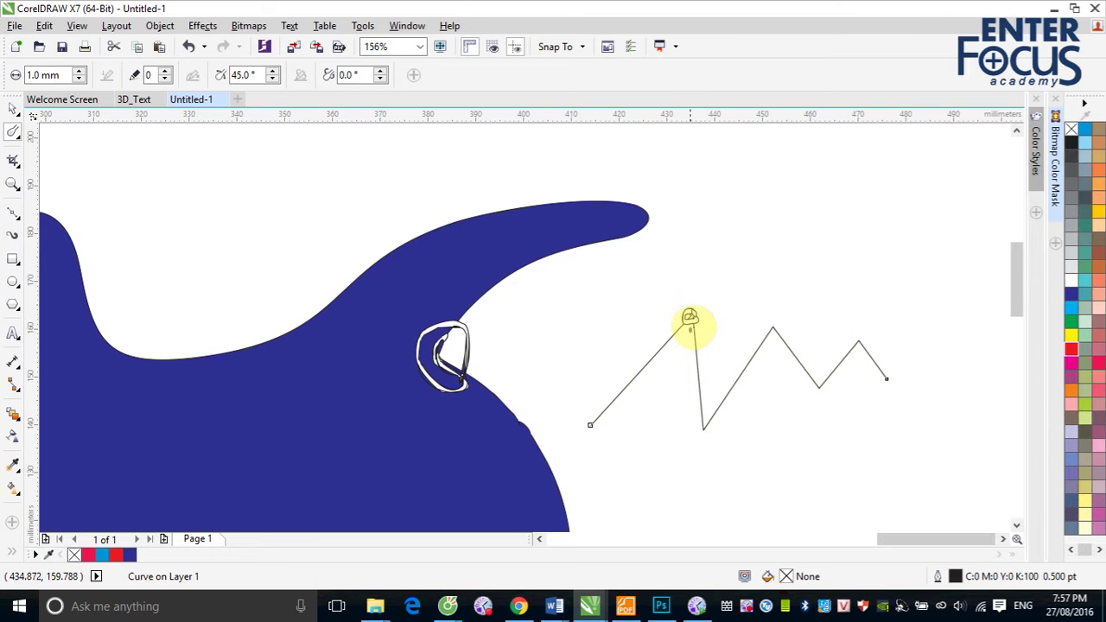
click(770, 328)
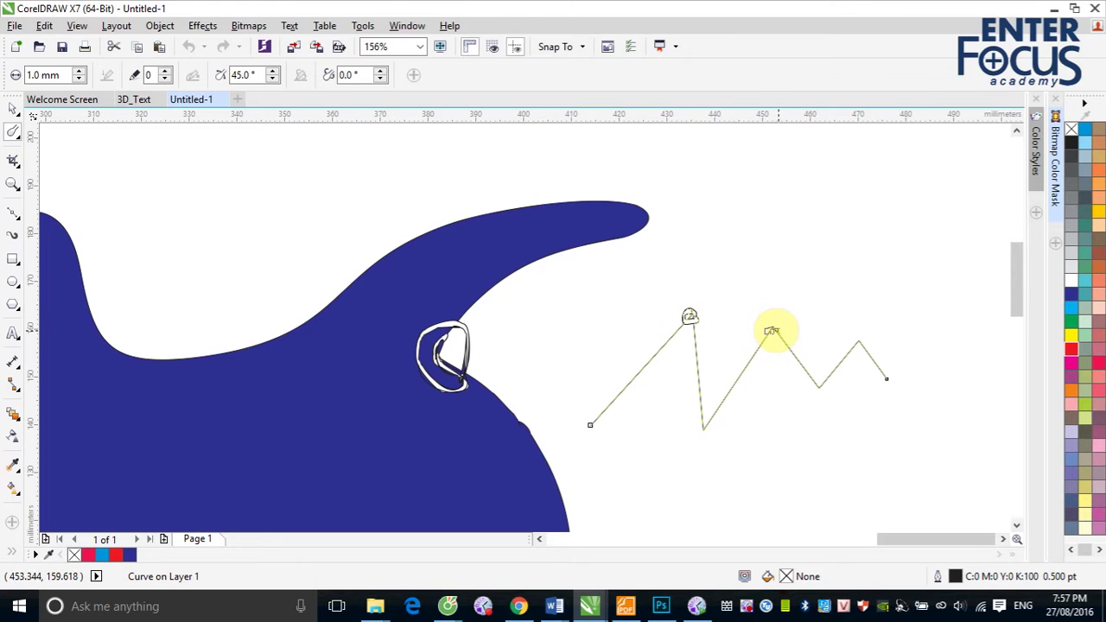
drag(772, 331, 772, 330)
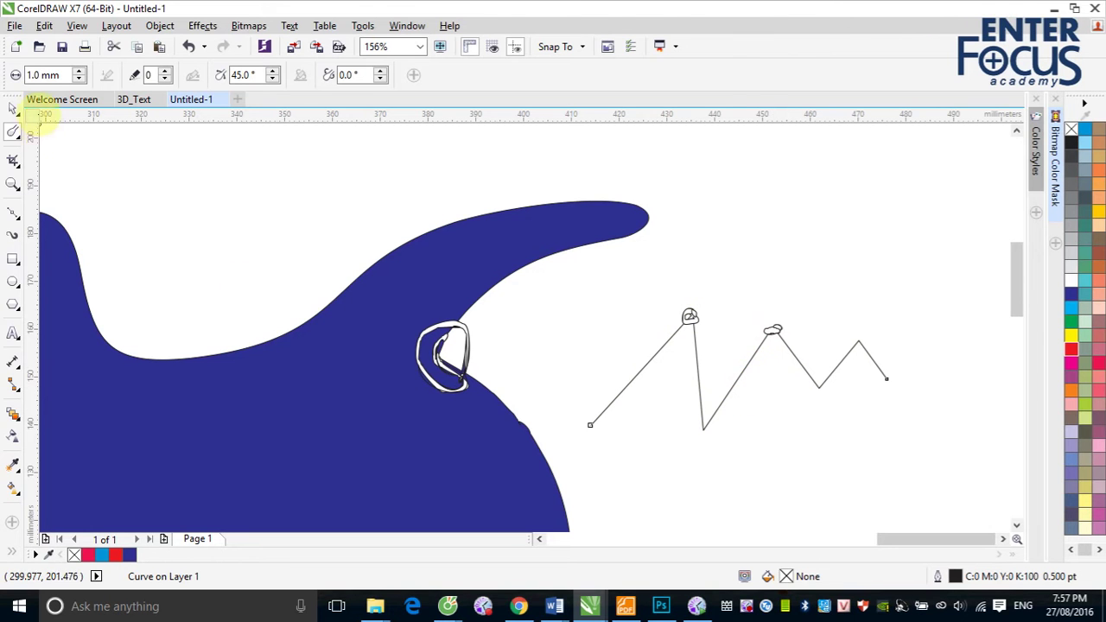
click(13, 107)
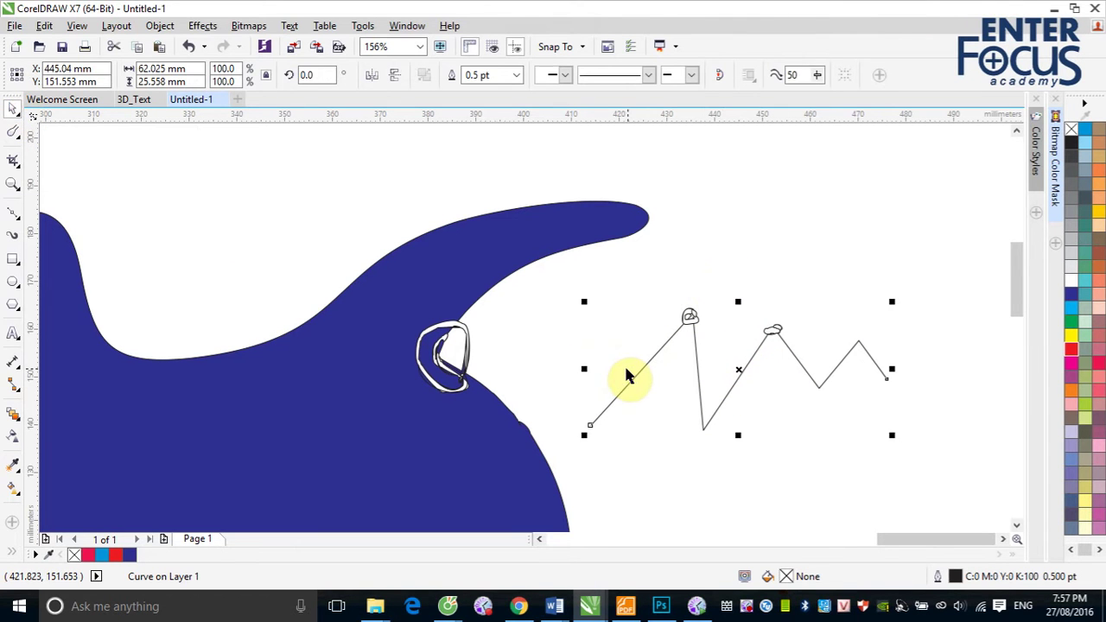
key(Delete)
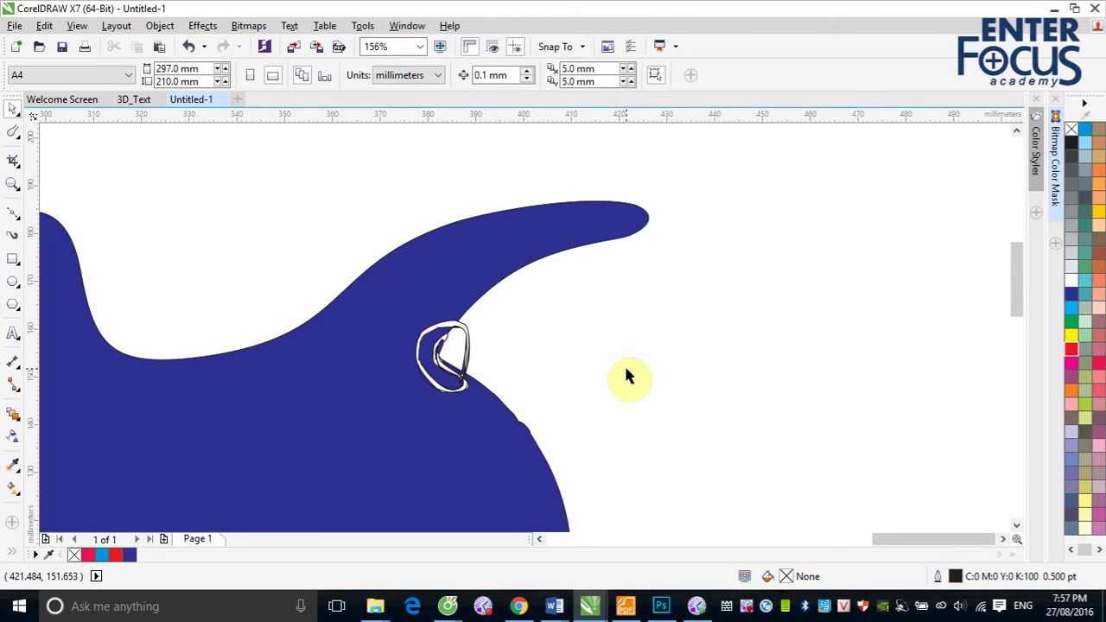
- Select the blue shape and smudge its upper horn at the tip and base with a 10.0 mm nib
click(462, 481)
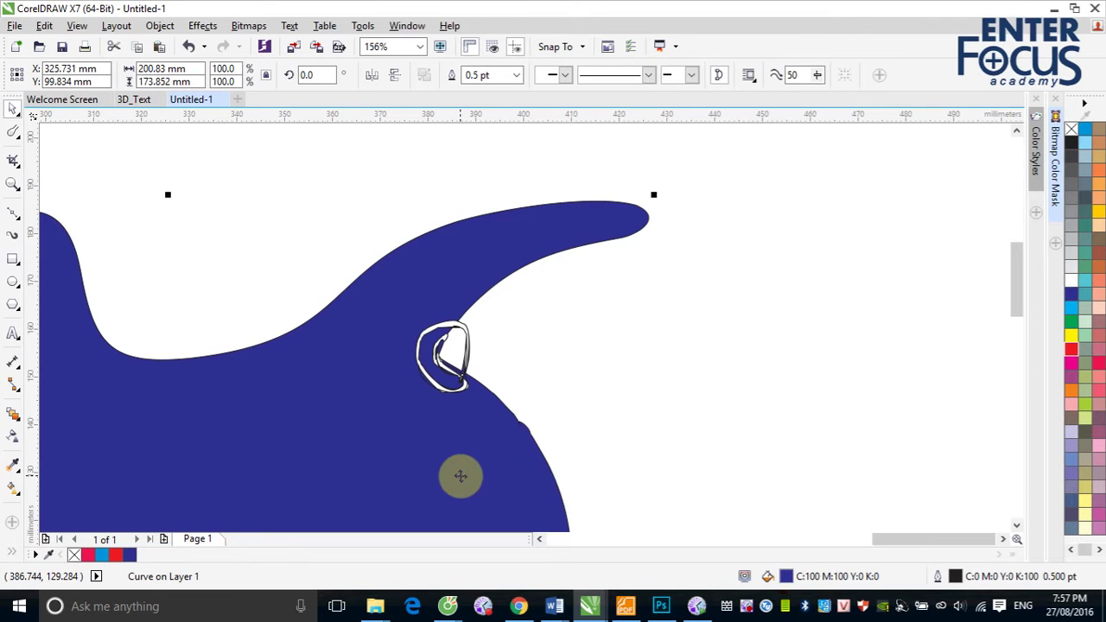
scroll(461, 477, down, 2)
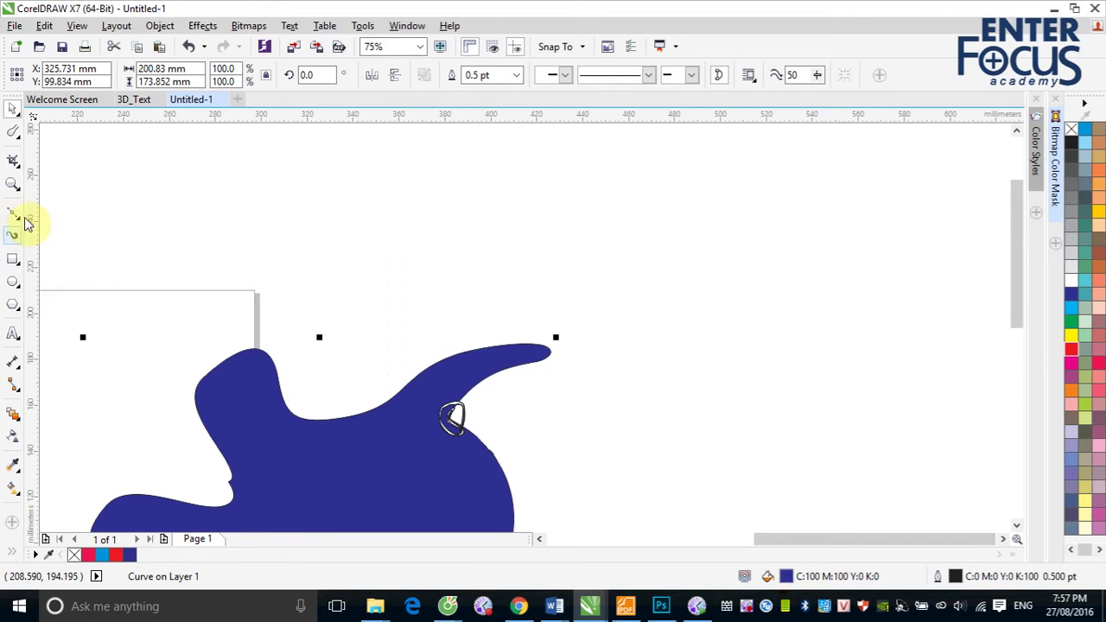
click(13, 130)
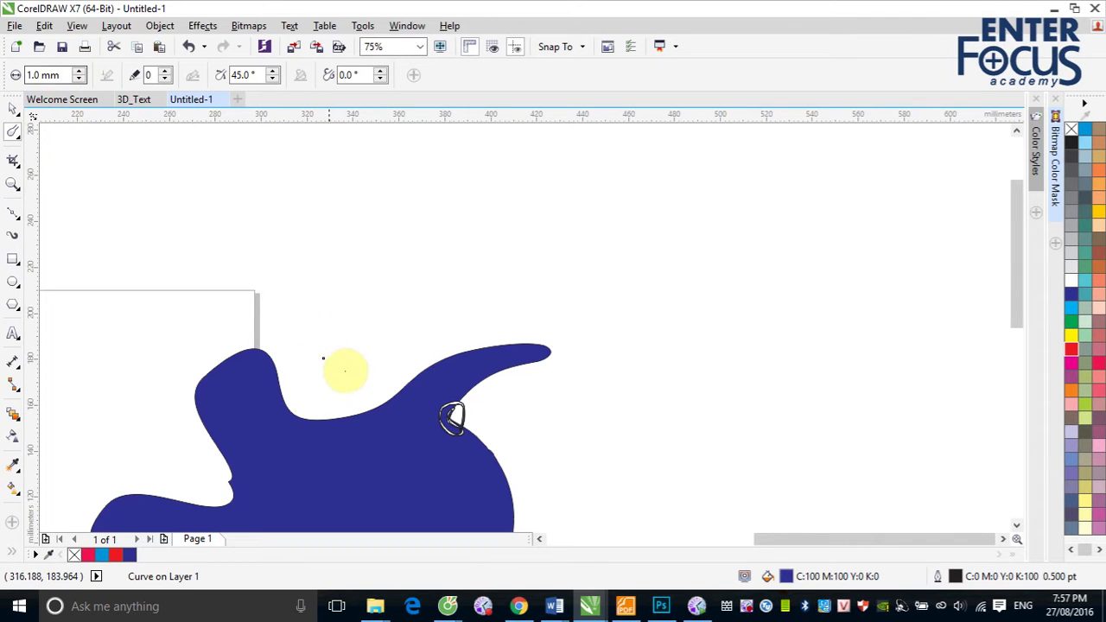
double_click(39, 77)
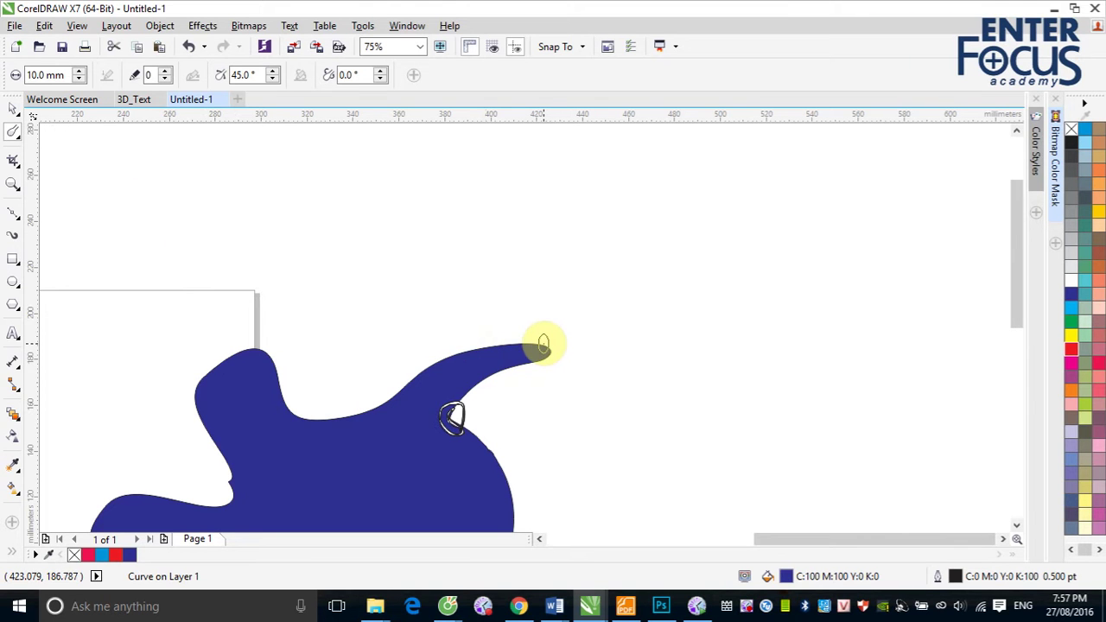
mouse_move(542, 345)
mouse_down()
mouse_move(452, 358)
mouse_move(507, 333)
mouse_move(459, 358)
mouse_move(509, 333)
mouse_move(554, 346)
mouse_move(504, 385)
mouse_move(546, 420)
mouse_move(463, 356)
mouse_move(476, 338)
mouse_move(511, 329)
mouse_move(476, 355)
mouse_move(524, 335)
mouse_move(462, 328)
mouse_move(482, 357)
mouse_move(541, 363)
mouse_move(492, 363)
mouse_move(552, 351)
mouse_move(531, 348)
mouse_up()
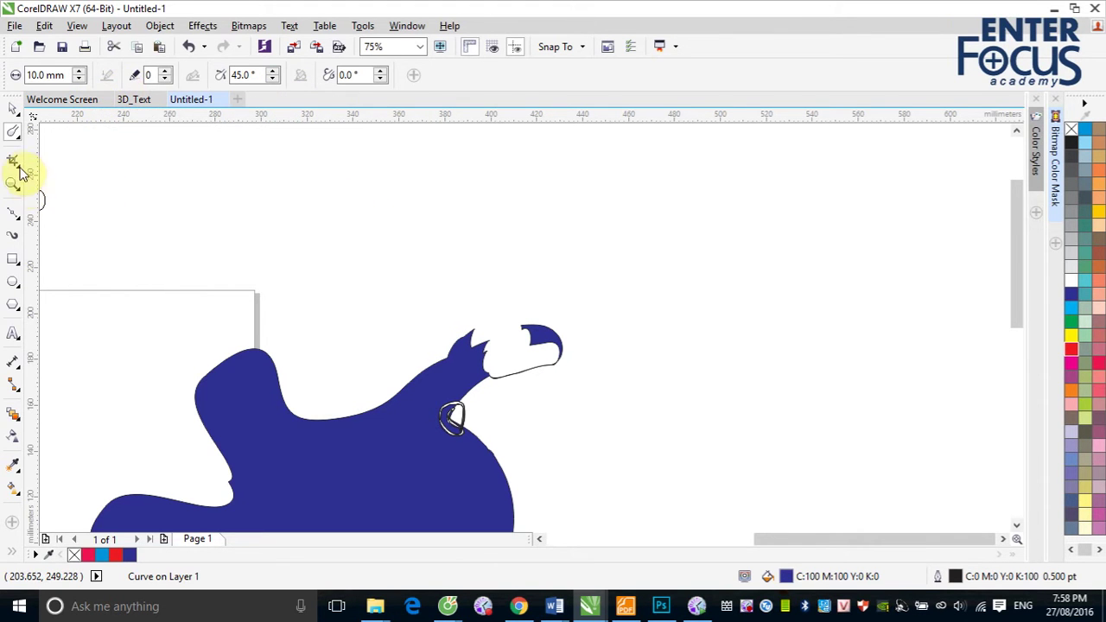
click(16, 138)
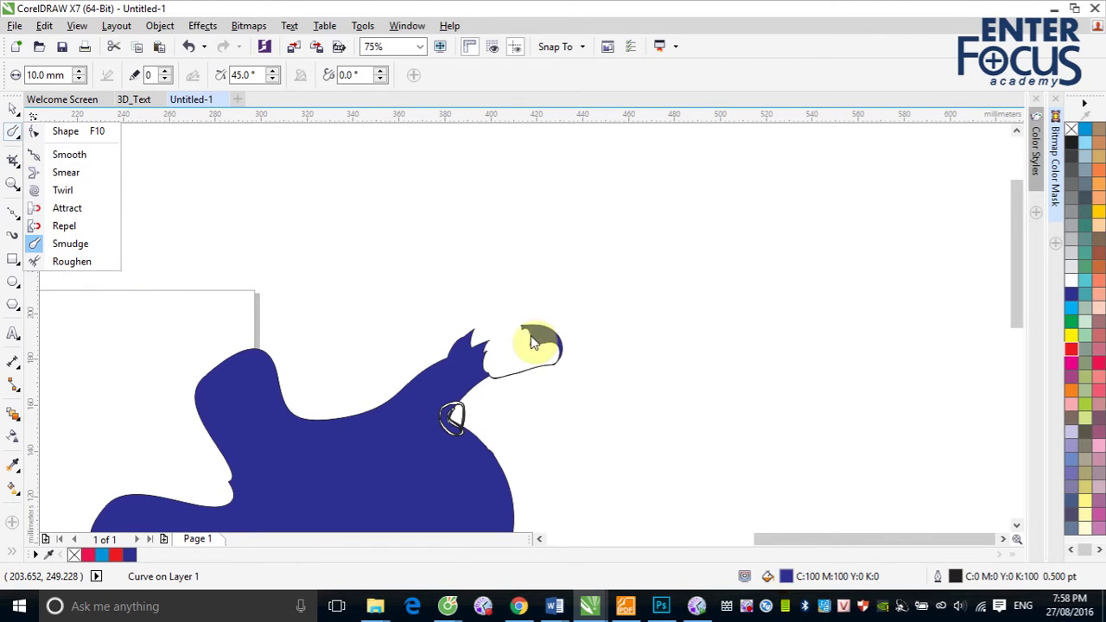
click(78, 262)
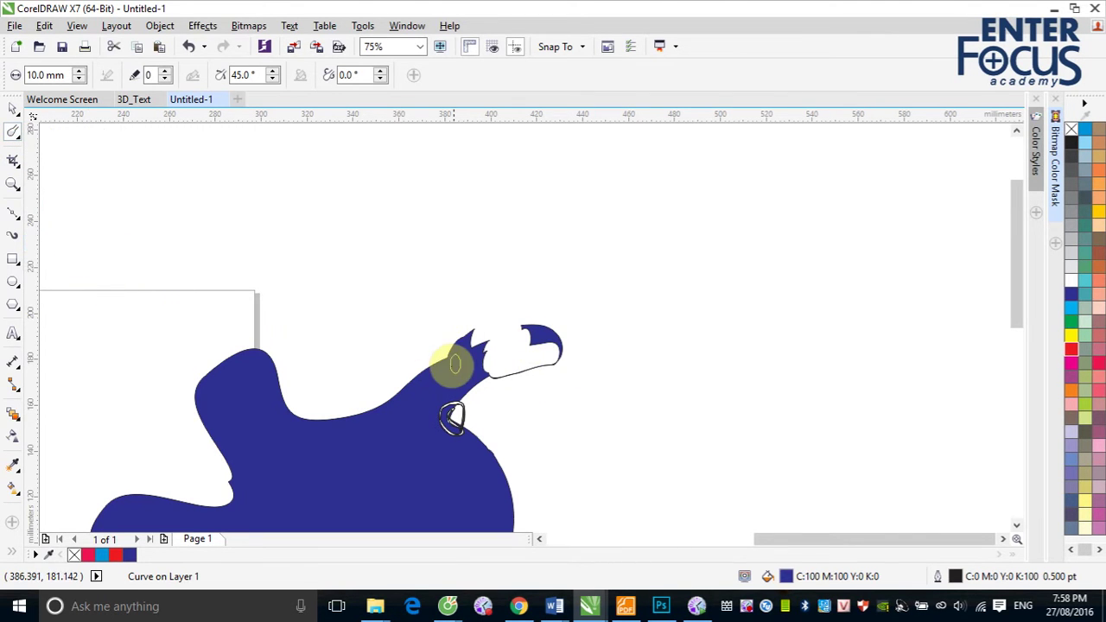
mouse_move(447, 361)
mouse_down()
mouse_move(500, 358)
mouse_move(447, 357)
mouse_move(478, 370)
mouse_move(494, 347)
mouse_move(454, 348)
mouse_move(498, 353)
mouse_move(490, 343)
mouse_move(500, 347)
mouse_move(477, 348)
mouse_move(510, 364)
mouse_move(491, 340)
mouse_move(477, 341)
mouse_move(500, 343)
mouse_move(492, 336)
mouse_move(467, 334)
mouse_move(498, 348)
mouse_move(478, 328)
mouse_move(468, 331)
mouse_move(513, 361)
mouse_up()
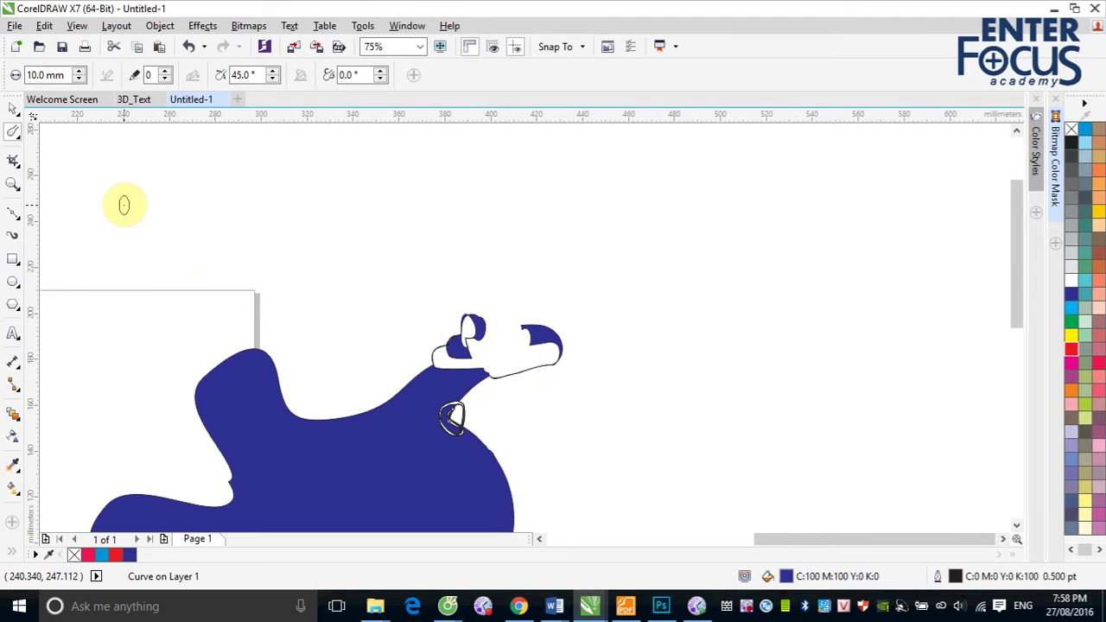
- Roughen the blue shape's upper dip, right edge and rounded upper-left lobe into jagged teeth with a 10.0 mm nib
click(12, 132)
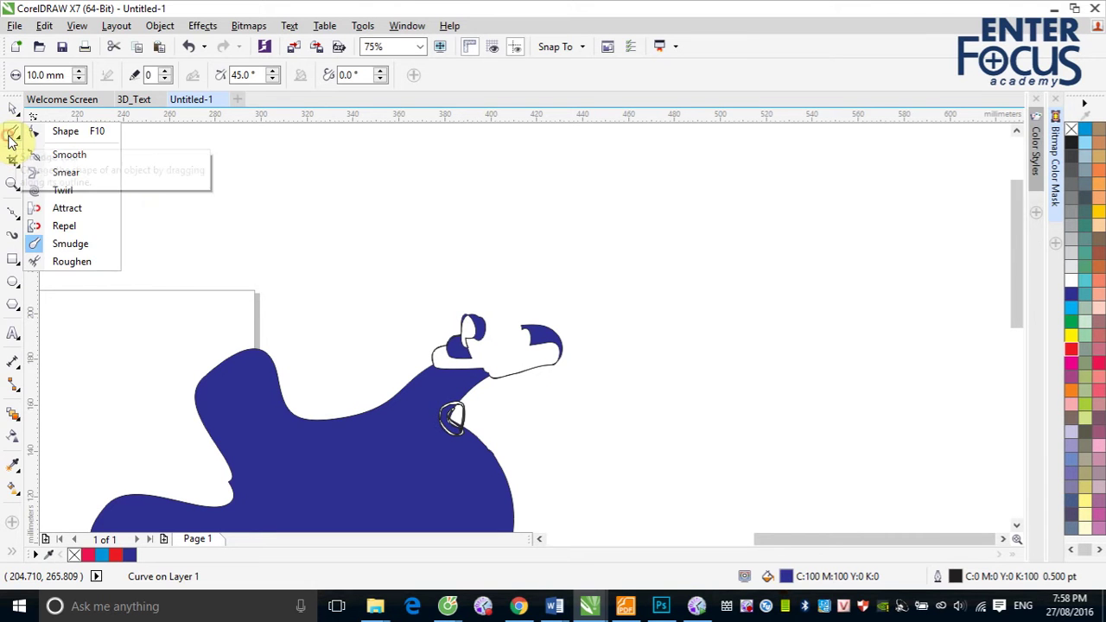
click(77, 262)
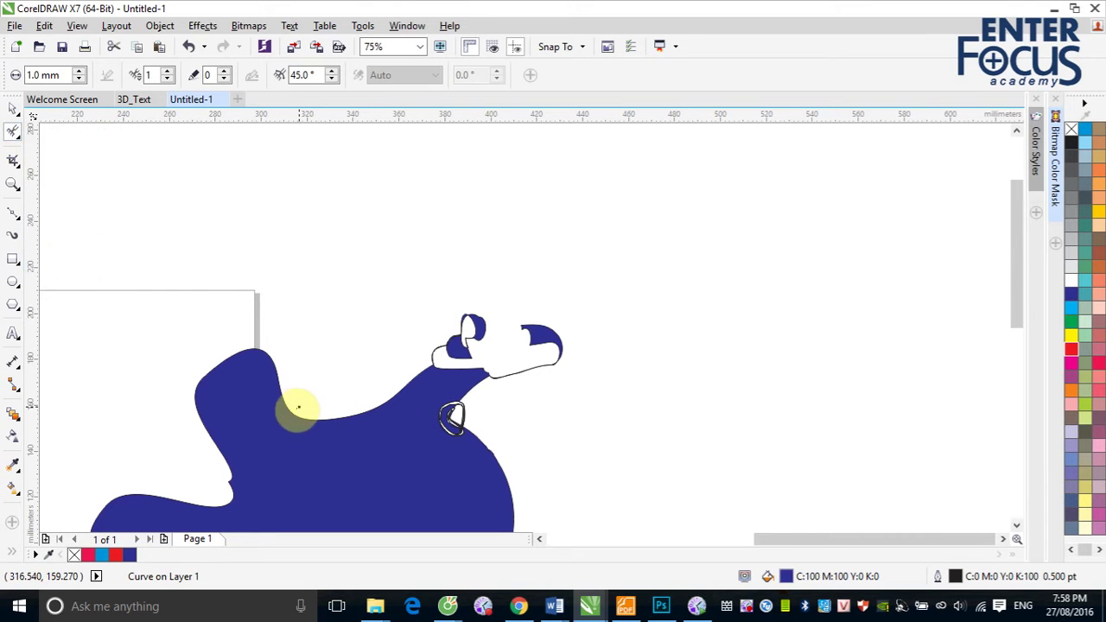
double_click(45, 76)
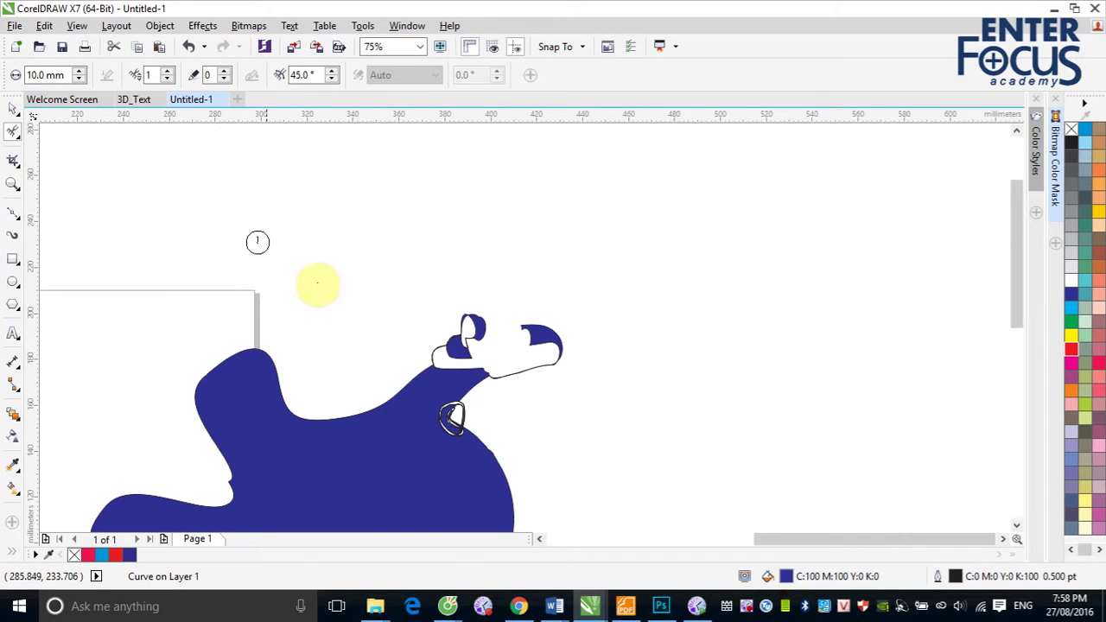
drag(320, 421, 399, 388)
drag(496, 452, 511, 507)
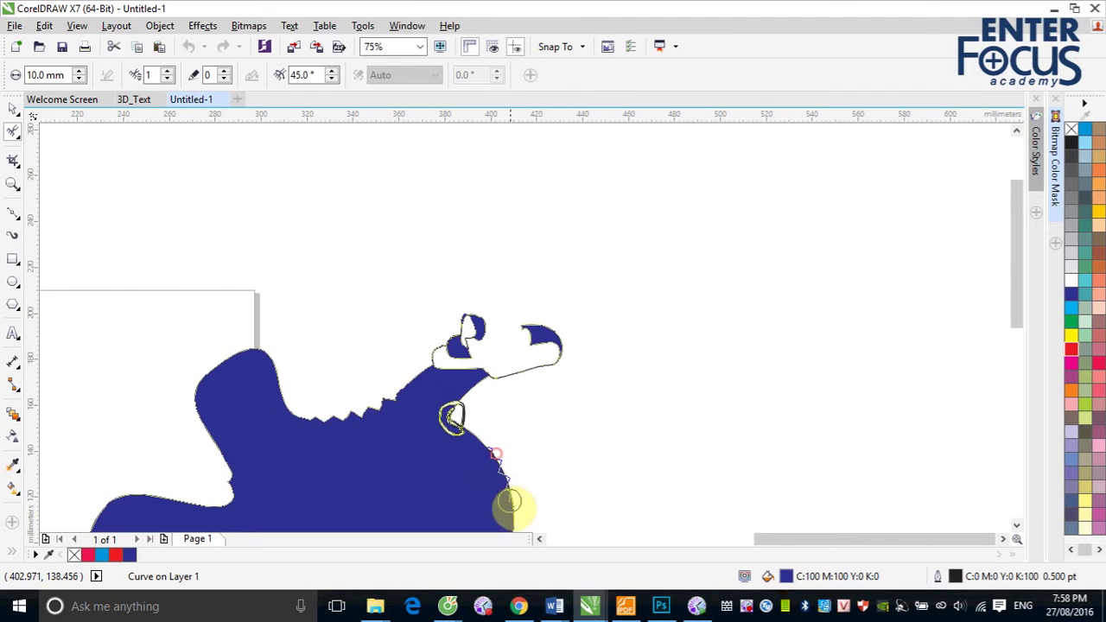
mouse_move(245, 397)
mouse_down()
mouse_move(259, 369)
mouse_move(235, 357)
mouse_move(222, 367)
mouse_move(248, 355)
mouse_move(276, 364)
mouse_move(288, 406)
mouse_up()
drag(339, 486, 340, 486)
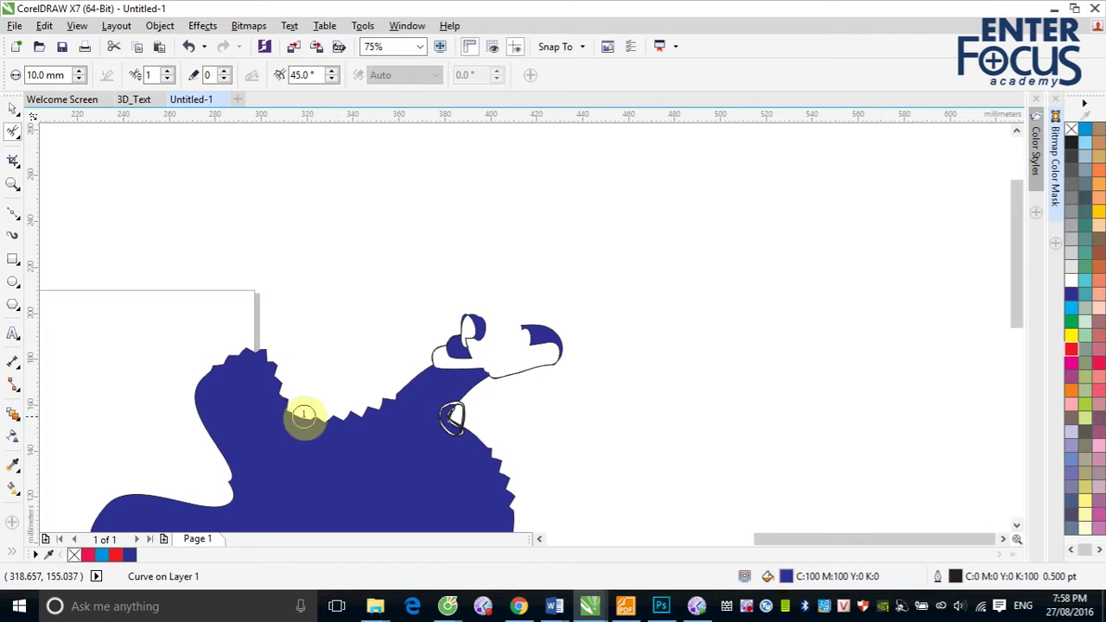
mouse_move(168, 429)
mouse_down()
mouse_move(216, 393)
mouse_move(207, 375)
mouse_move(186, 389)
mouse_move(224, 471)
mouse_move(180, 375)
mouse_up()
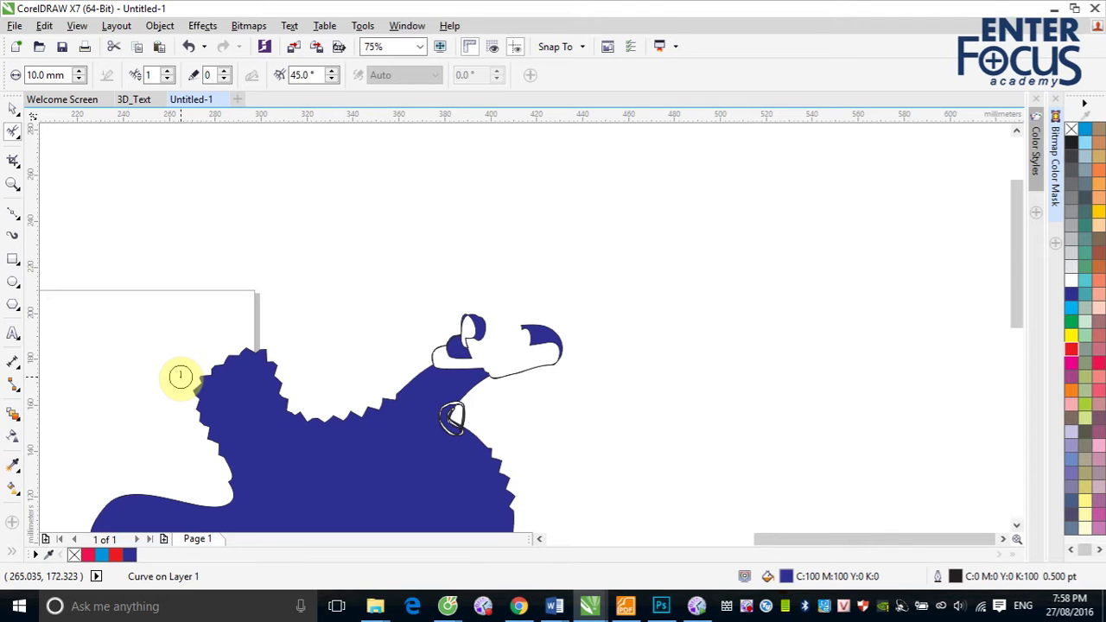
- Crop the blue shape to a nearly square area of about 59 × 58 mm inside its body
drag(12, 138, 478, 78)
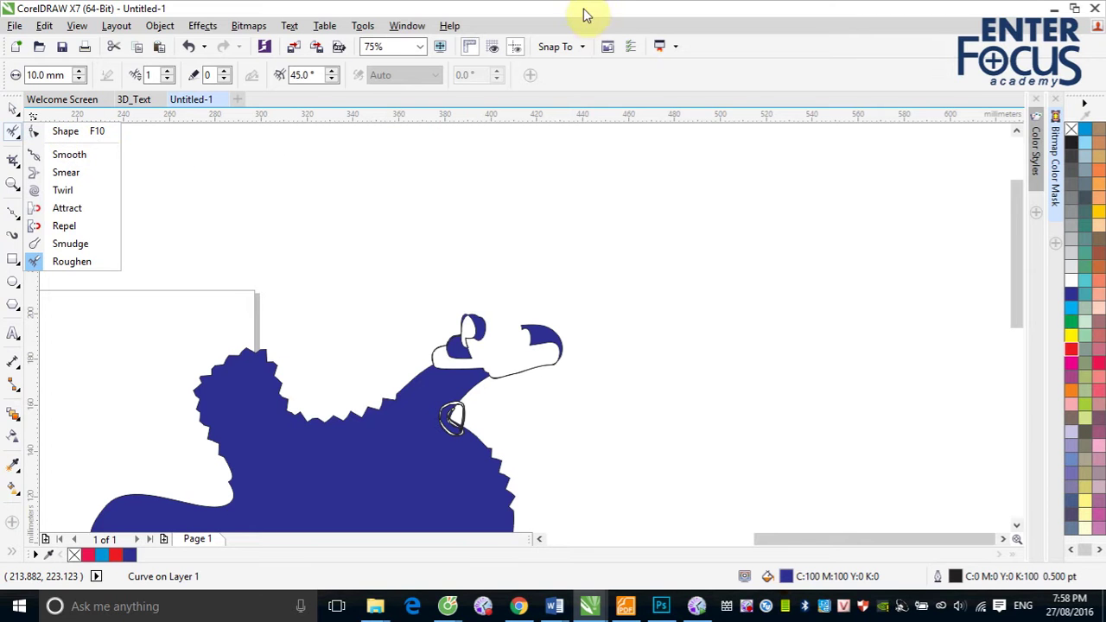
click(12, 162)
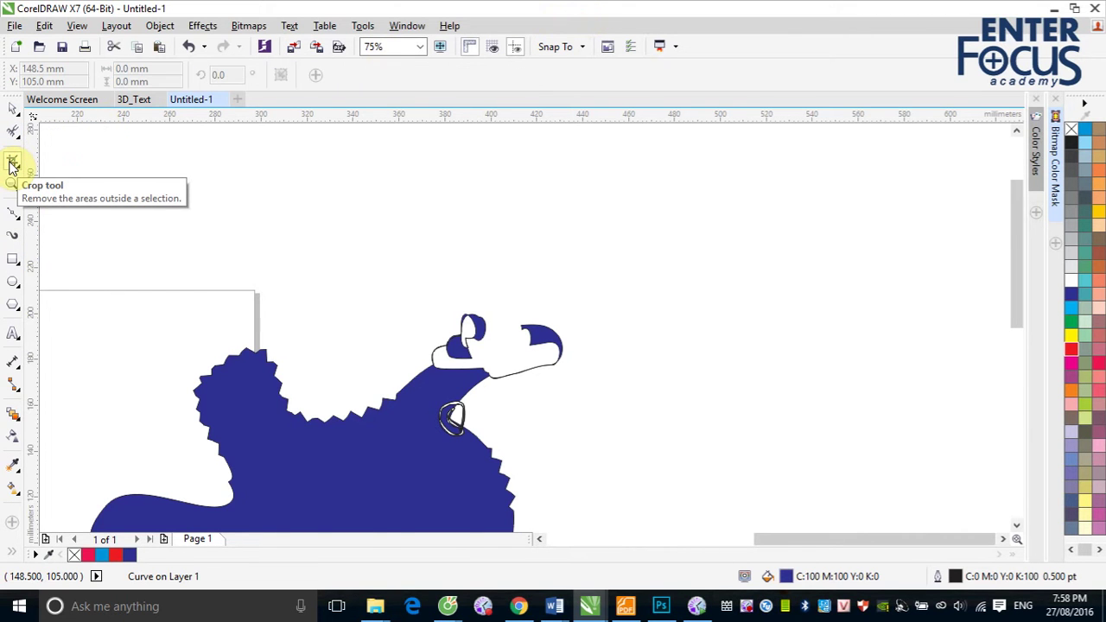
key(F3)
key(F3)
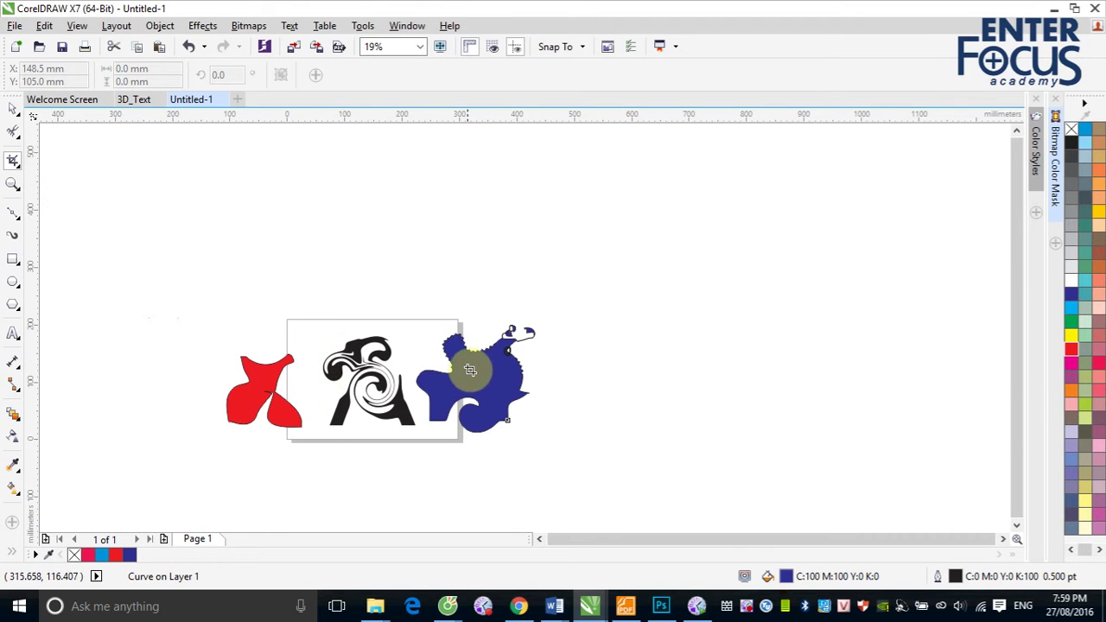
drag(480, 368, 514, 399)
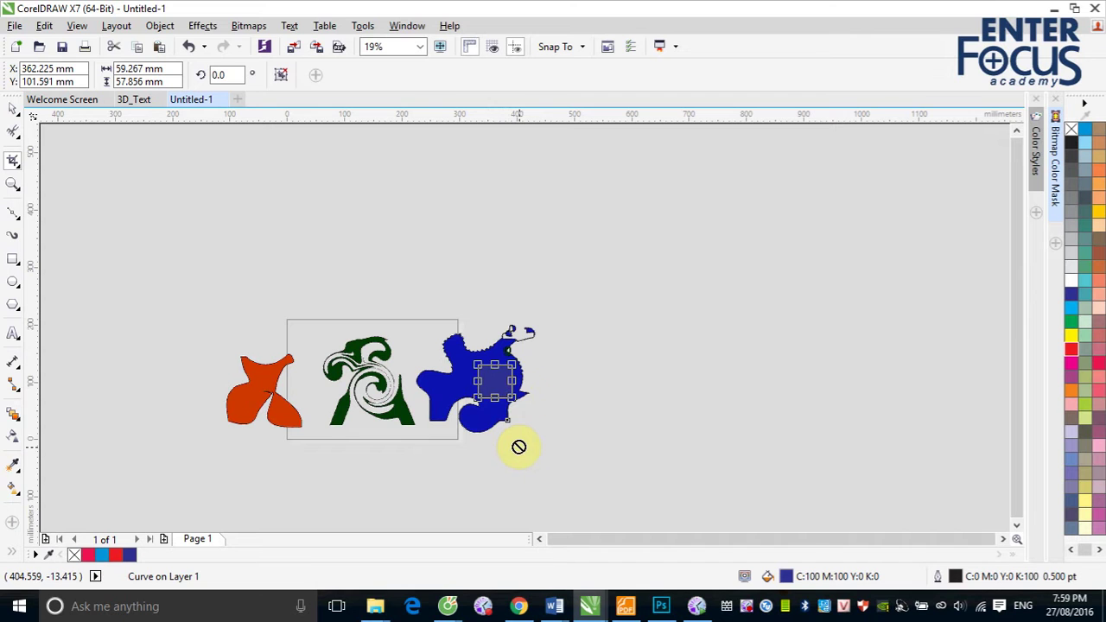
click(494, 383)
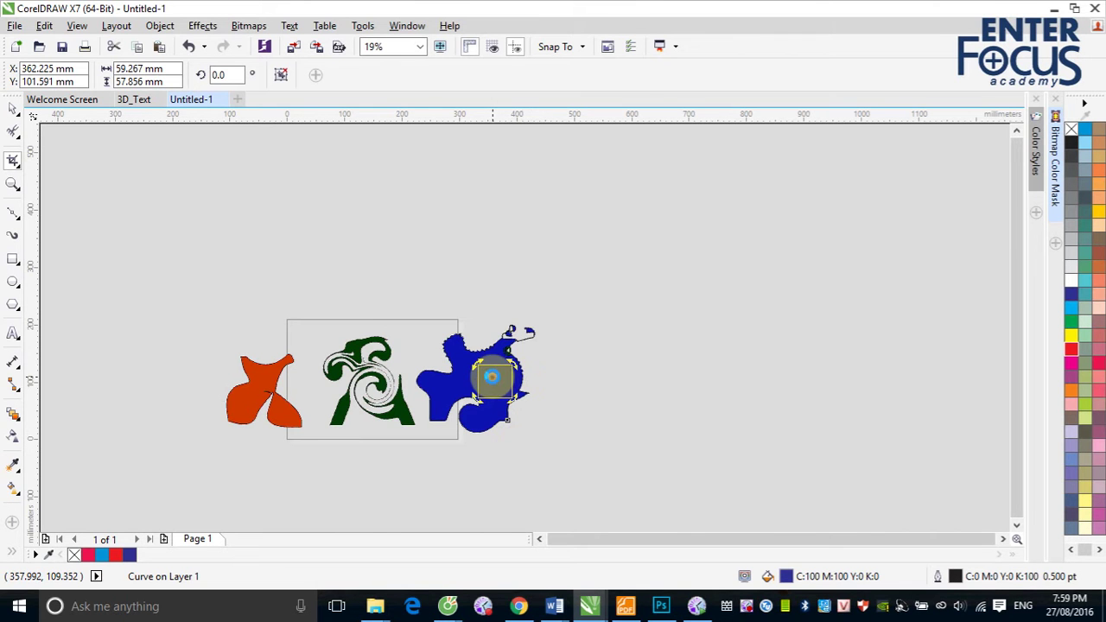
double_click(495, 379)
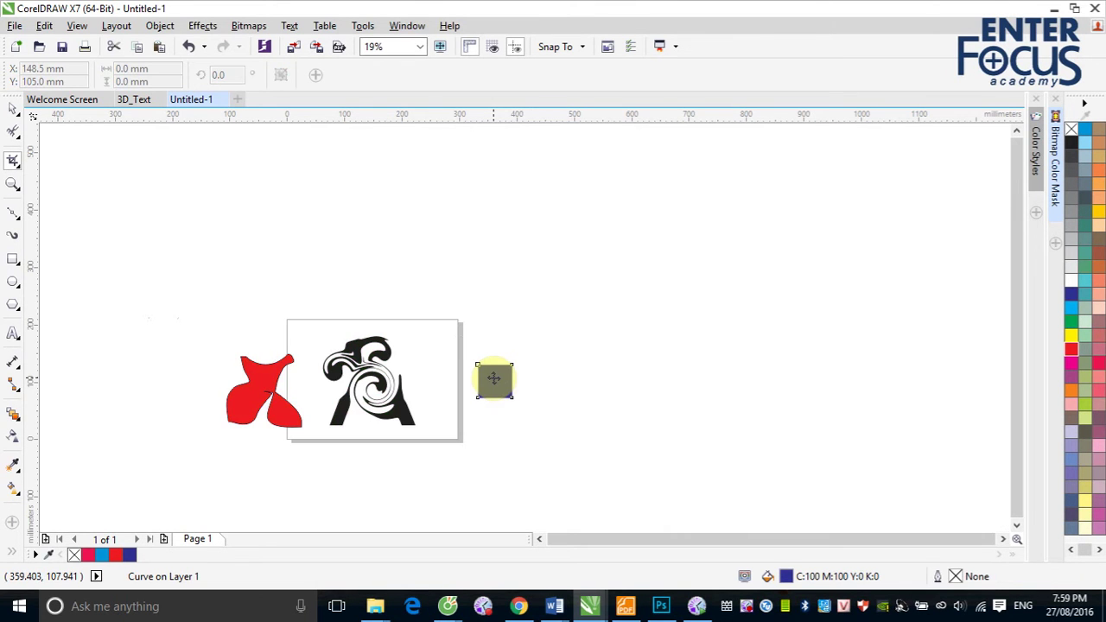
- Apply a crop of about 117 × 109 mm over the swirled A with the blue square selected, then crop all objects to about 97 × 76 mm there
drag(338, 359, 405, 420)
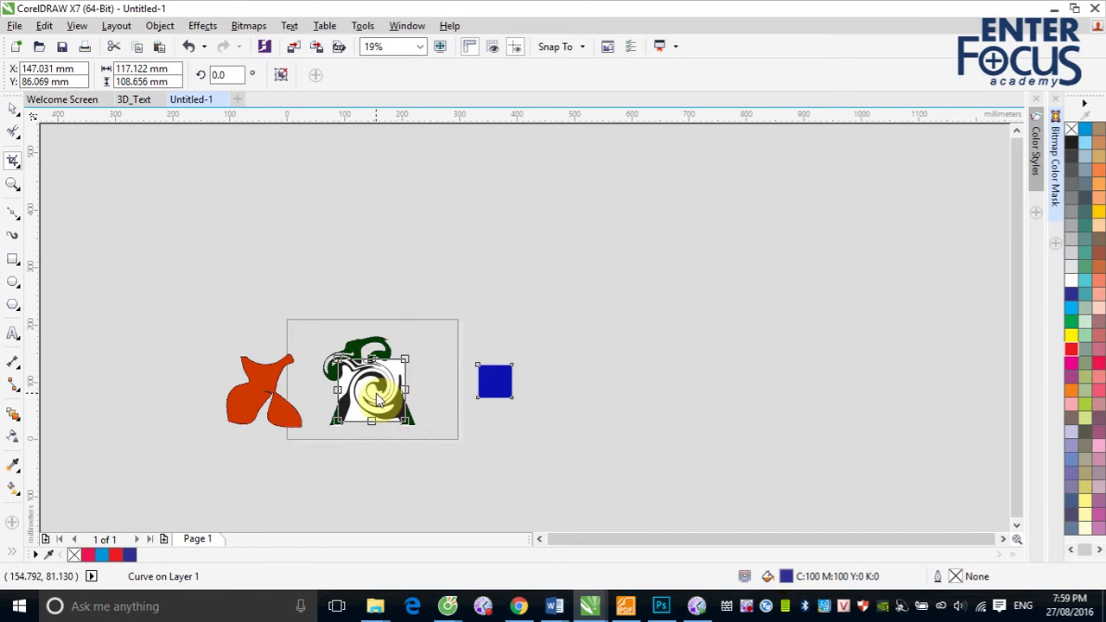
double_click(377, 397)
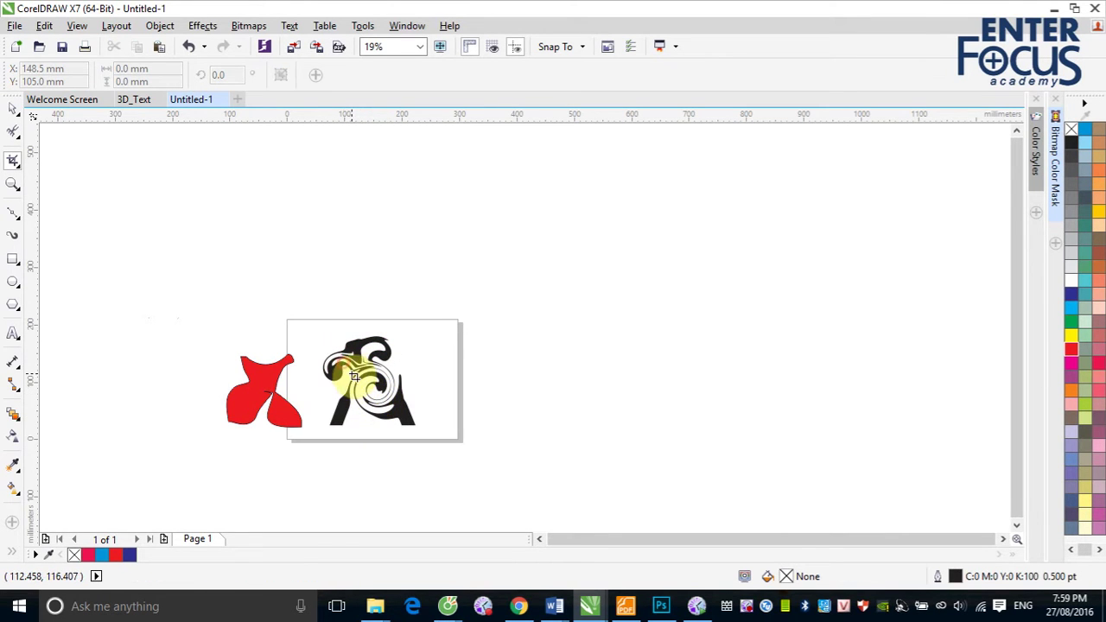
drag(343, 364, 401, 409)
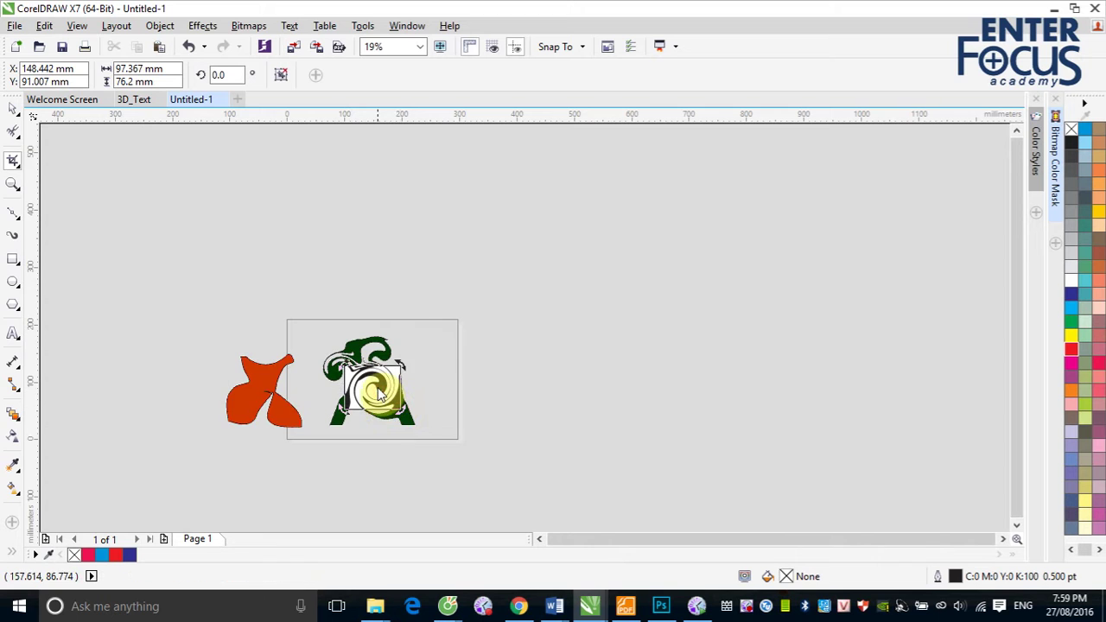
double_click(377, 389)
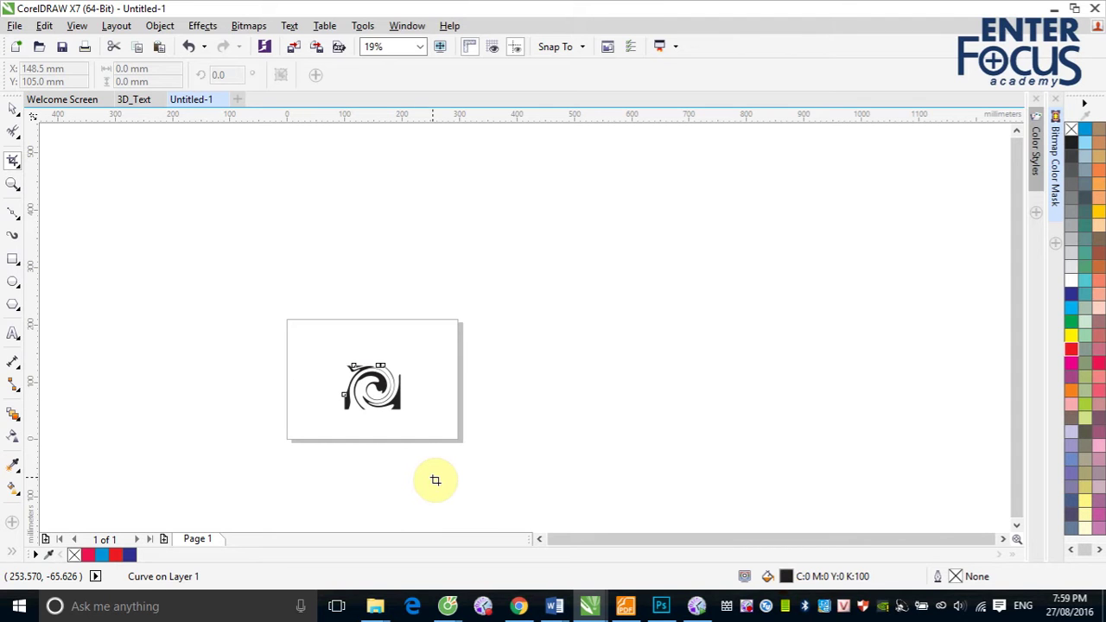
- Add the artistic text "A" beside the page and enlarge it to about 261 × 279 mm
click(12, 332)
click(560, 419)
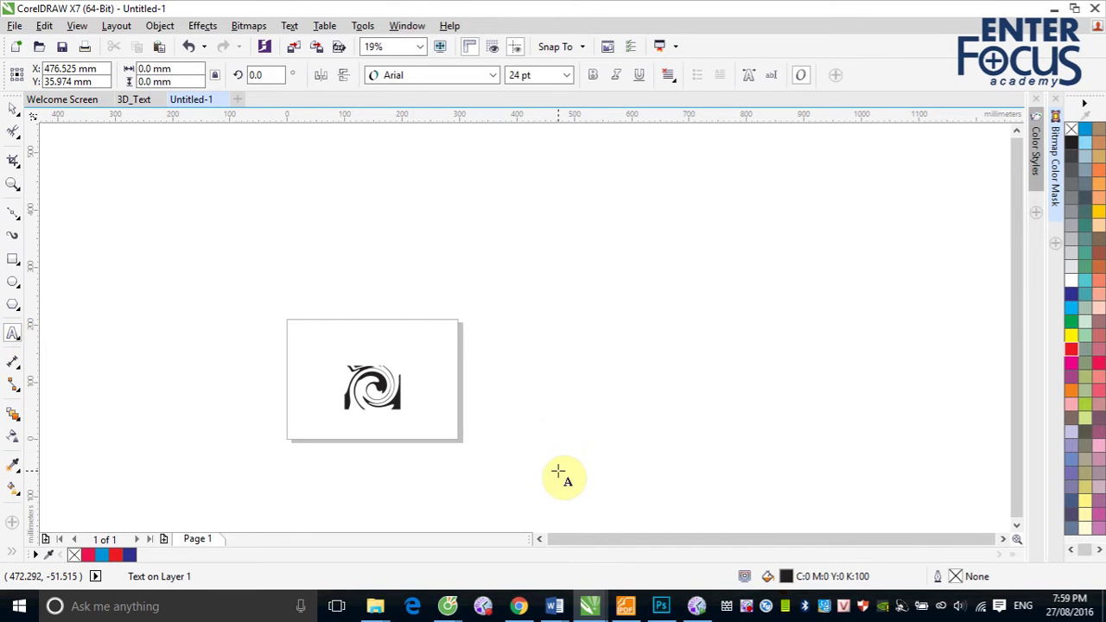
text(A)
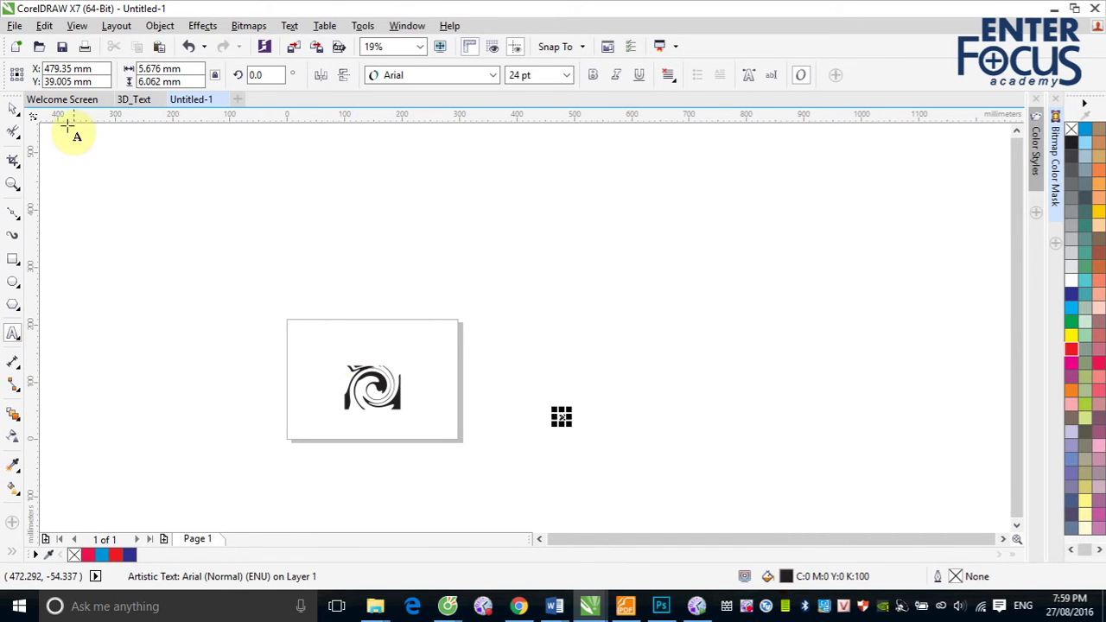
click(12, 108)
drag(570, 408, 649, 328)
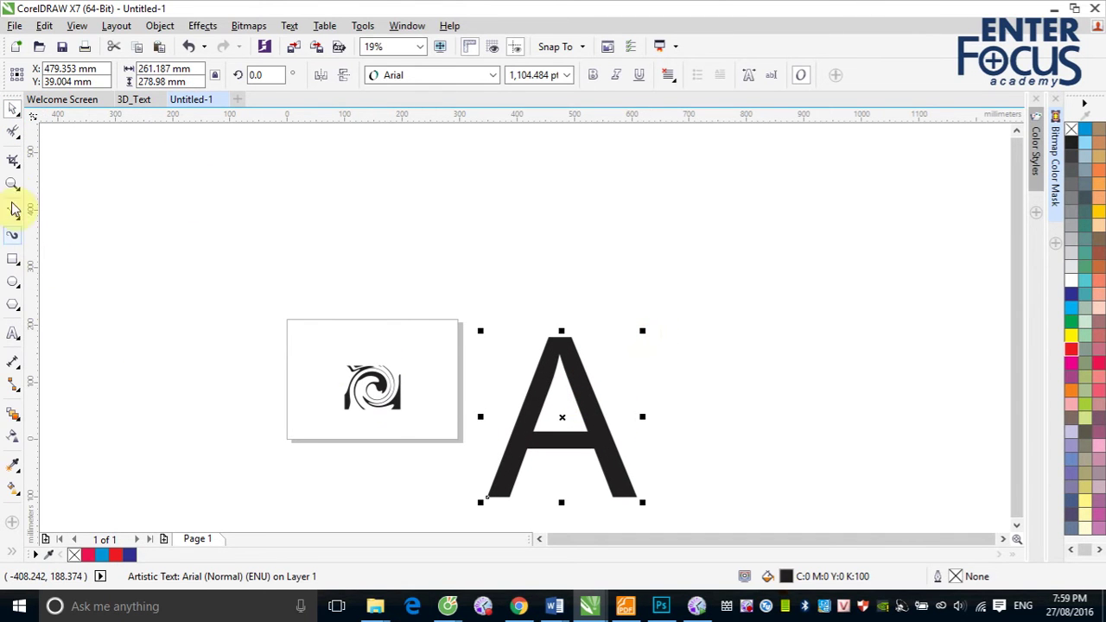
- Crop the top and feet off the new letter A with a crop area of about 327 × 241 mm
click(10, 162)
drag(471, 345, 657, 483)
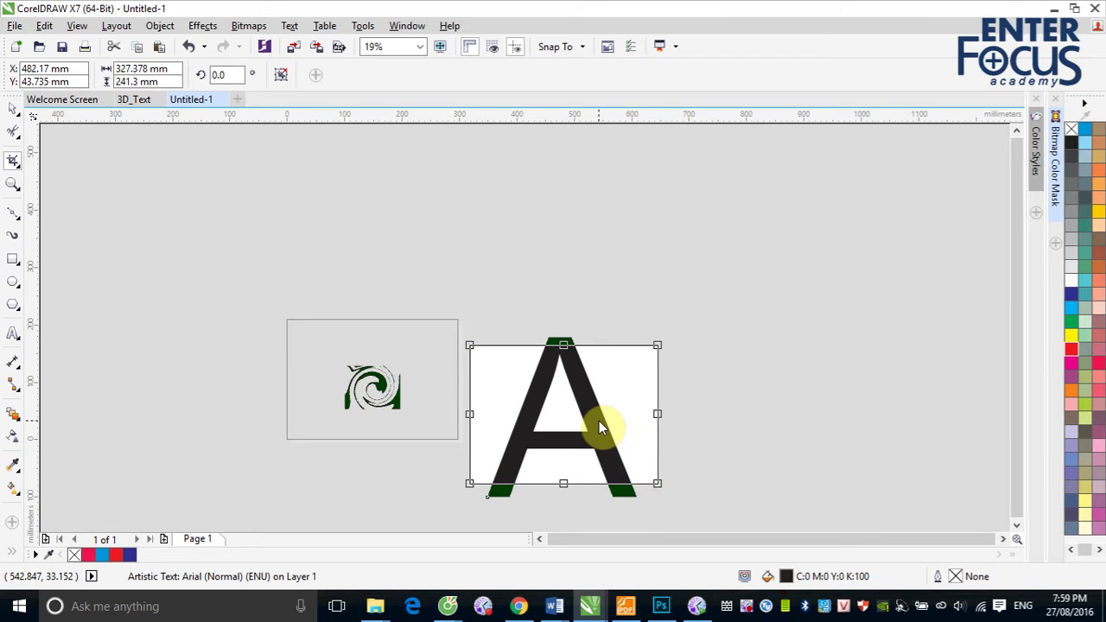
double_click(598, 421)
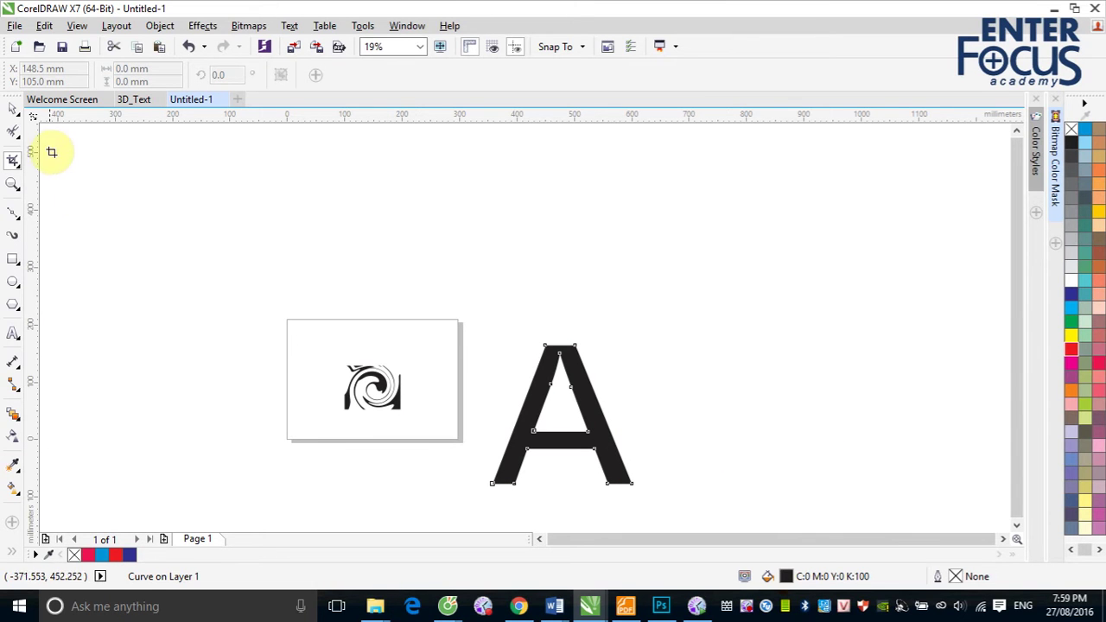
click(13, 109)
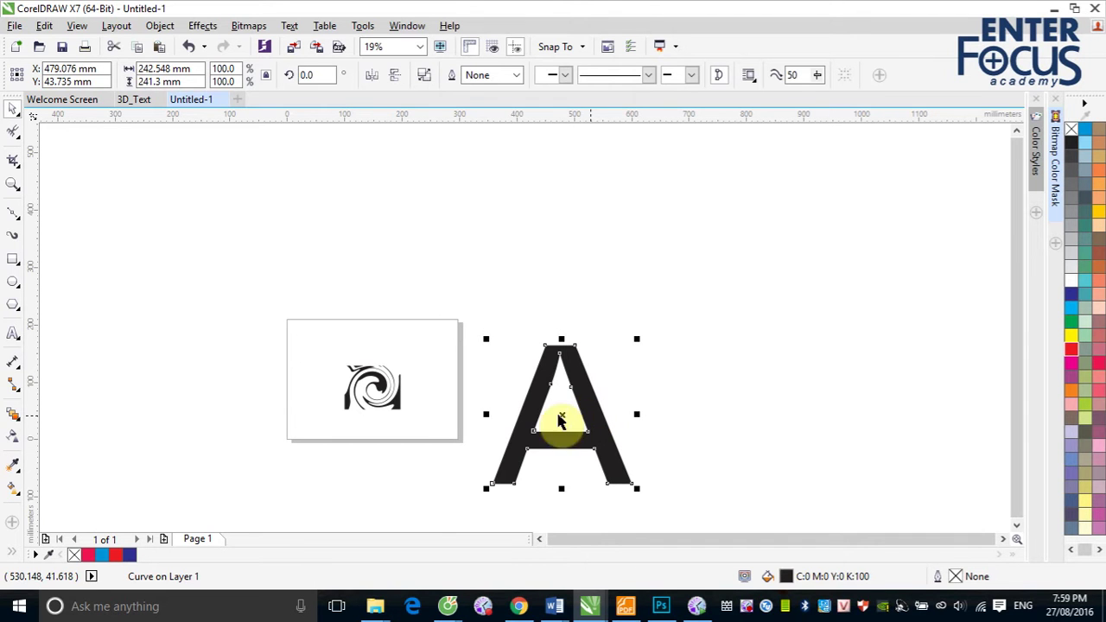
- Import 7098-natalie-portman-black-and-white-earrings-closeup-face.jpg and place it at original size above the letter A
click(292, 50)
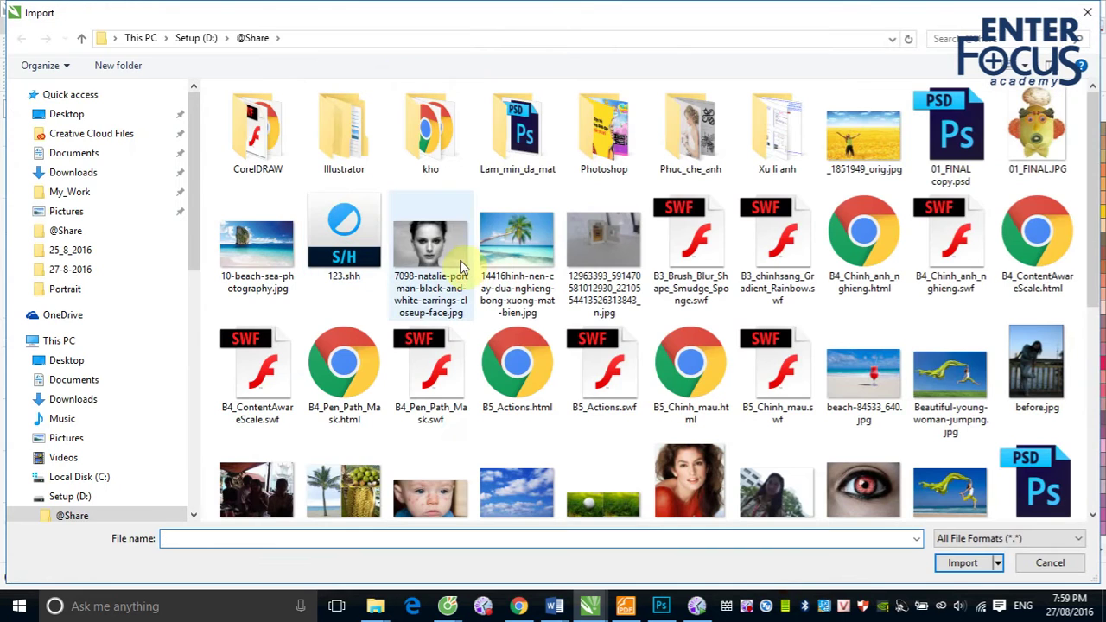
click(430, 246)
click(967, 564)
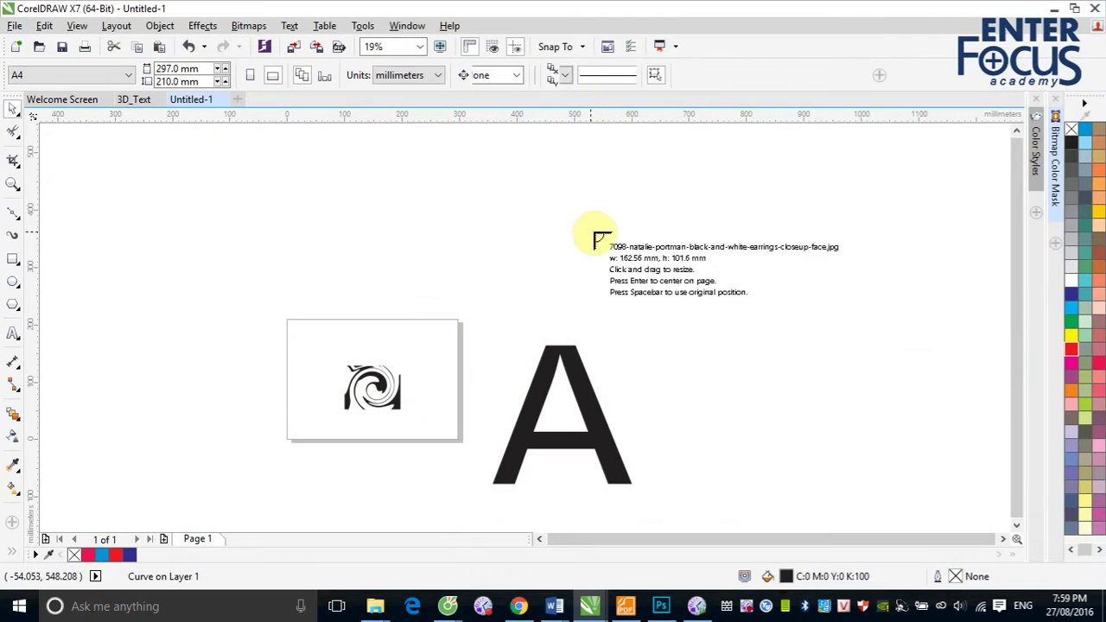
click(625, 219)
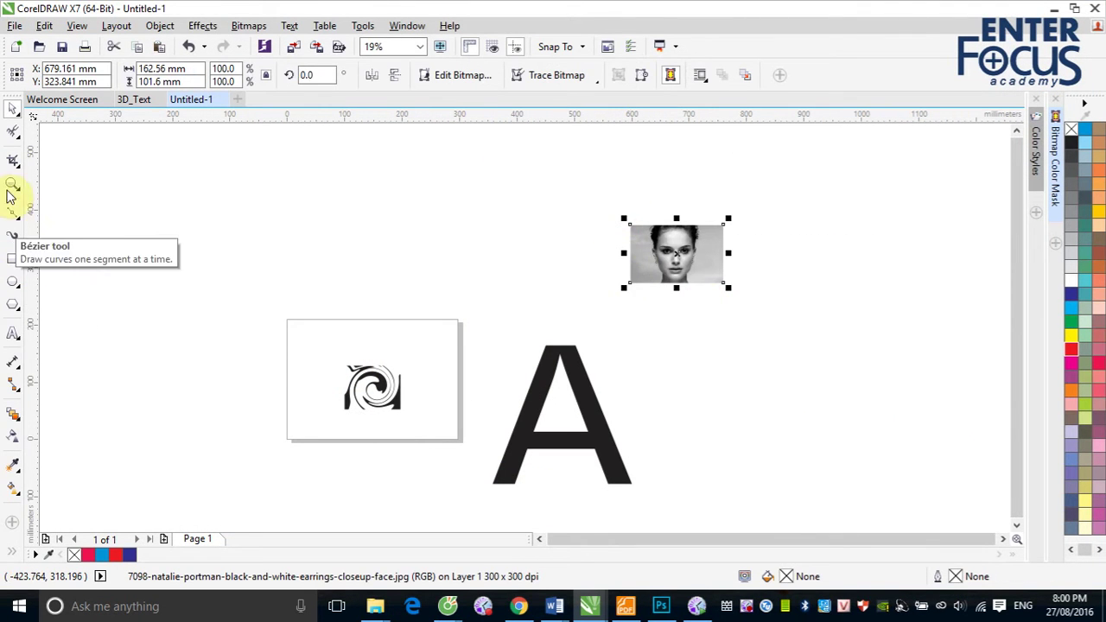
- Crop the imported portrait to an area of about 117 × 90 mm around the face
click(13, 161)
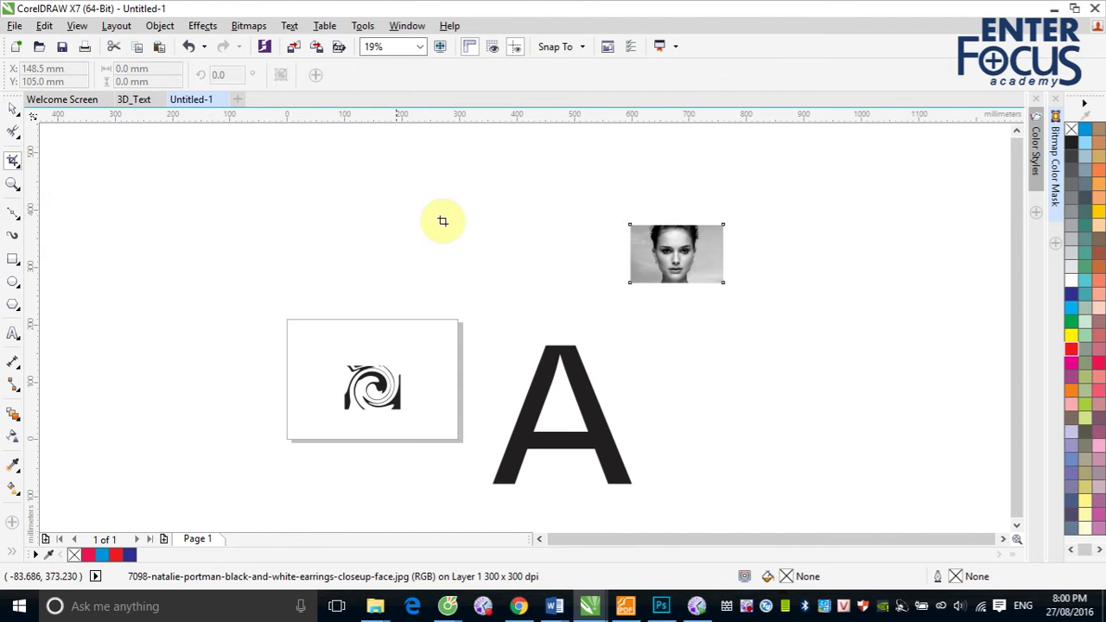
drag(590, 199, 779, 319)
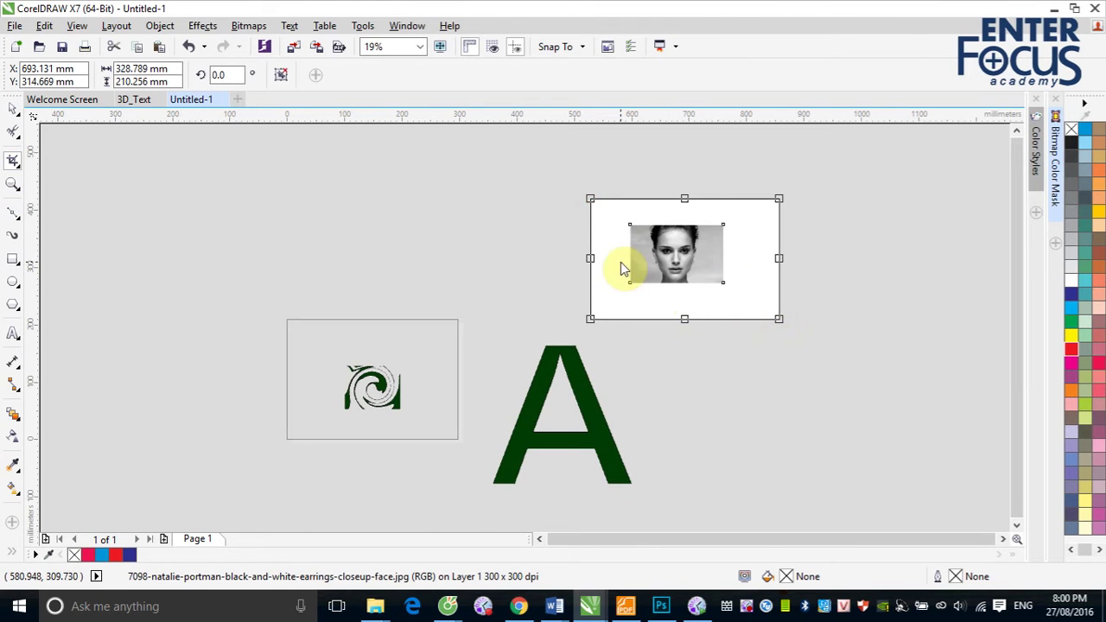
drag(777, 199, 718, 216)
drag(589, 318, 640, 254)
click(683, 236)
drag(716, 253, 707, 254)
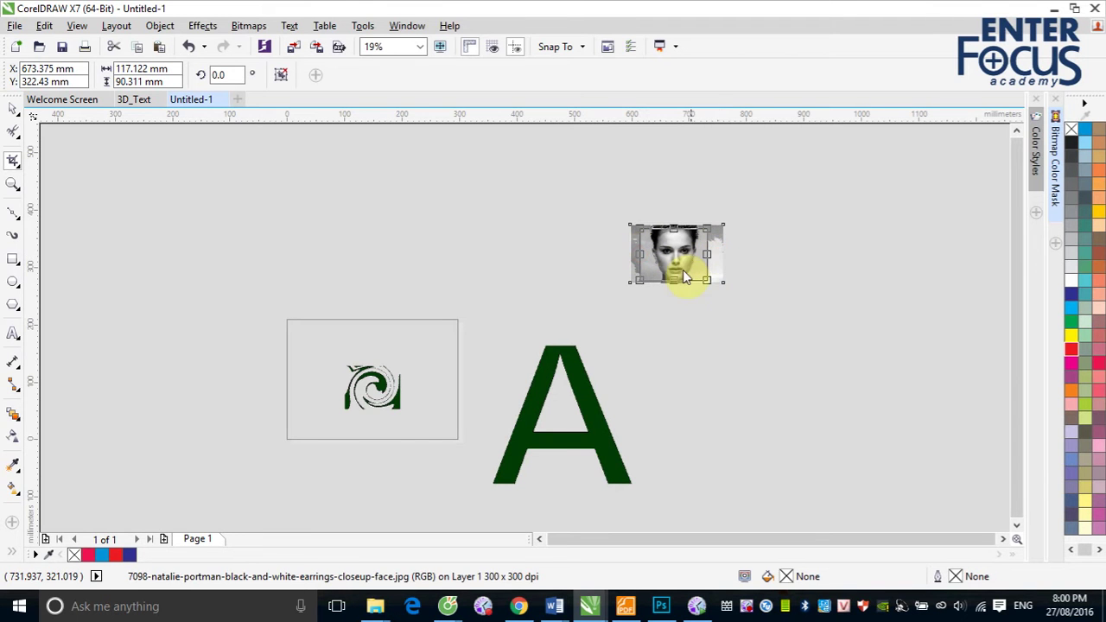
double_click(683, 264)
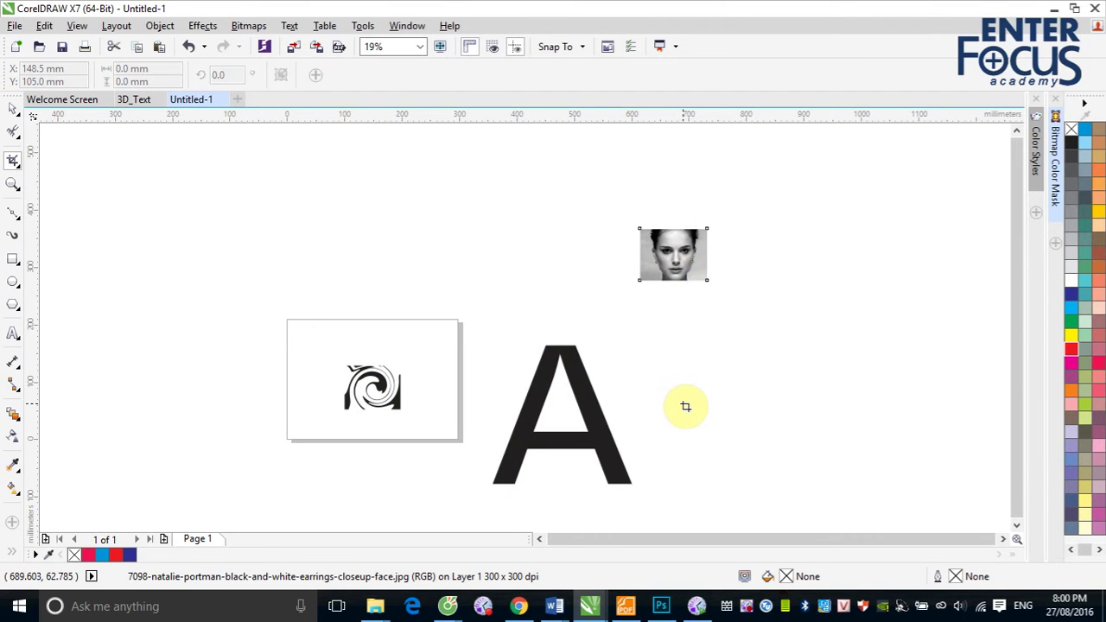
- Move the upper-left outline node of the cropped portrait outward with the Shape tool, beyond the image corner
key(z)
drag(593, 197, 732, 316)
click(12, 111)
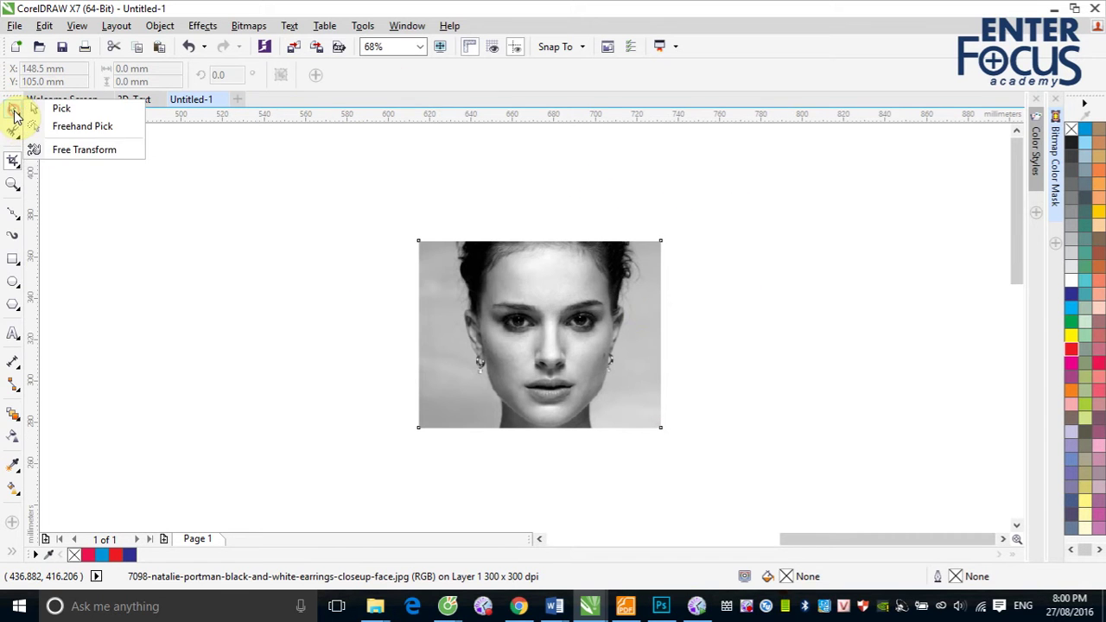
click(13, 140)
click(65, 130)
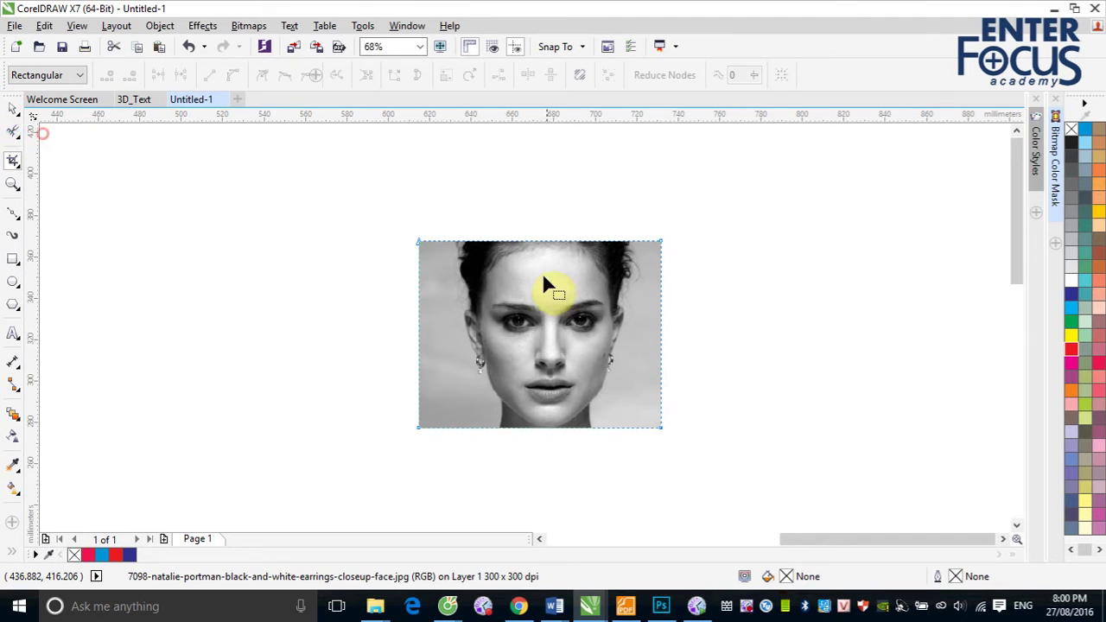
drag(420, 242, 370, 208)
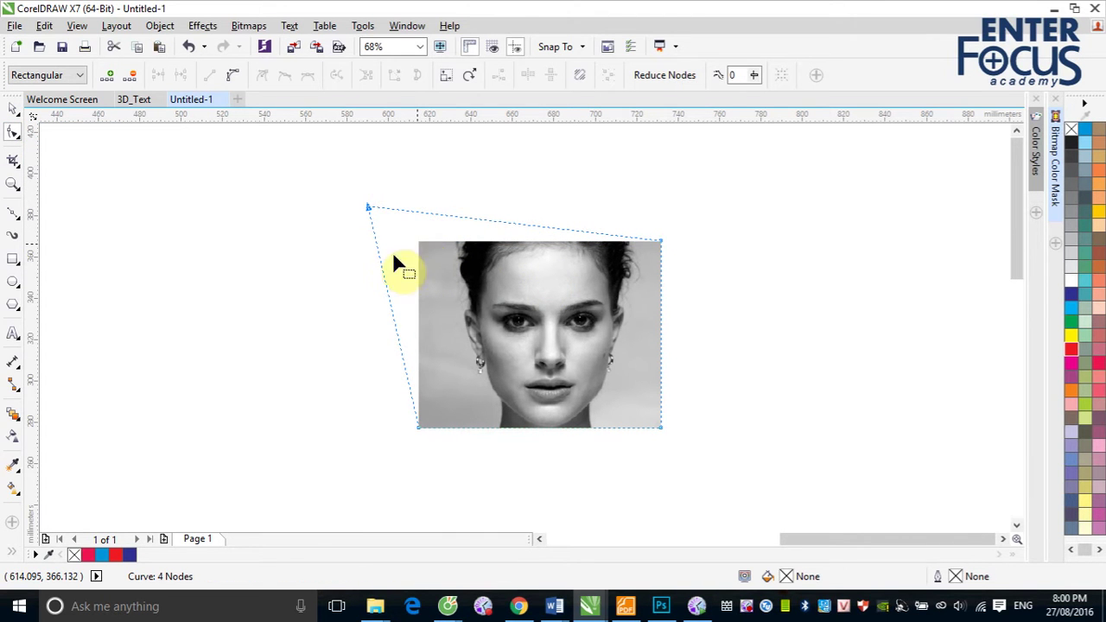
click(13, 112)
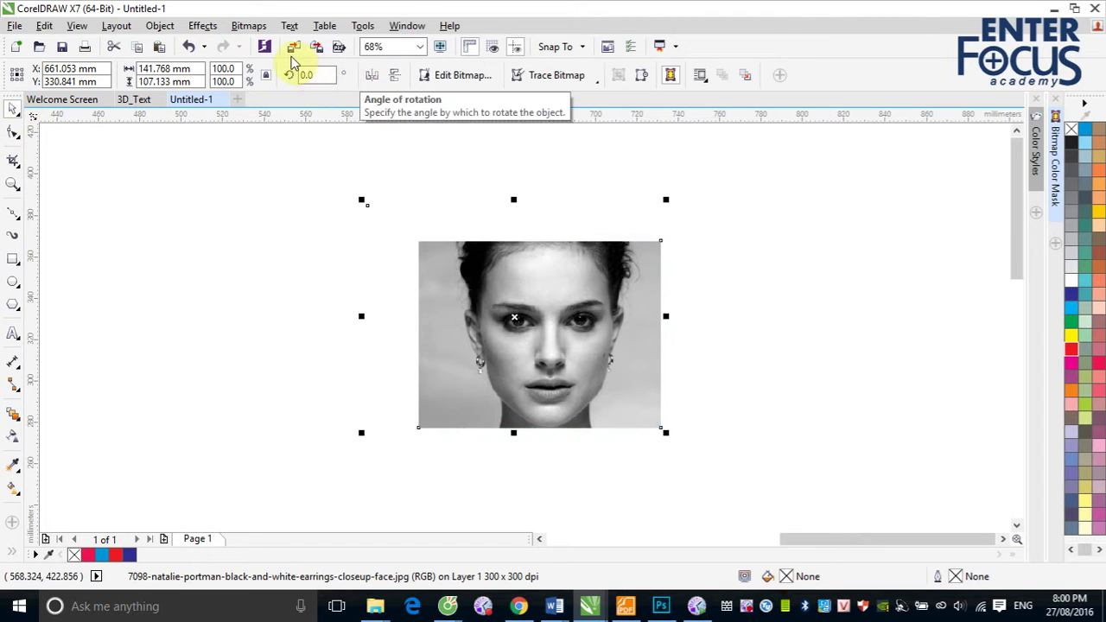
- Import 7098-natalie-portman-black-and-white-earrings-closeup-face.jpg again and place it at original size beside the cropped portrait
key(ctrl+i)
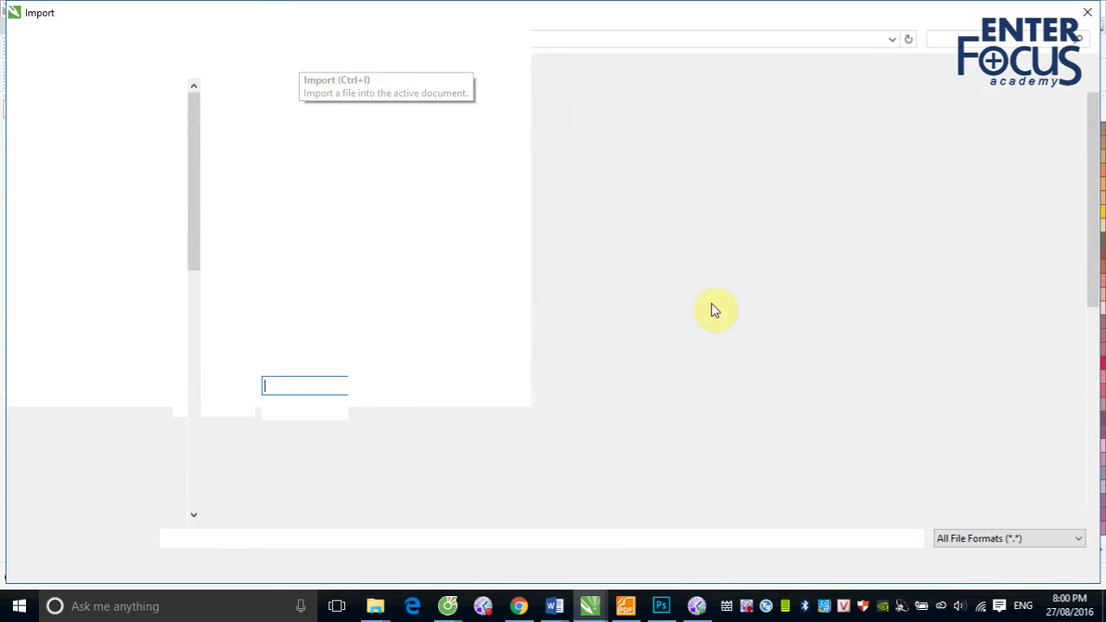
click(430, 242)
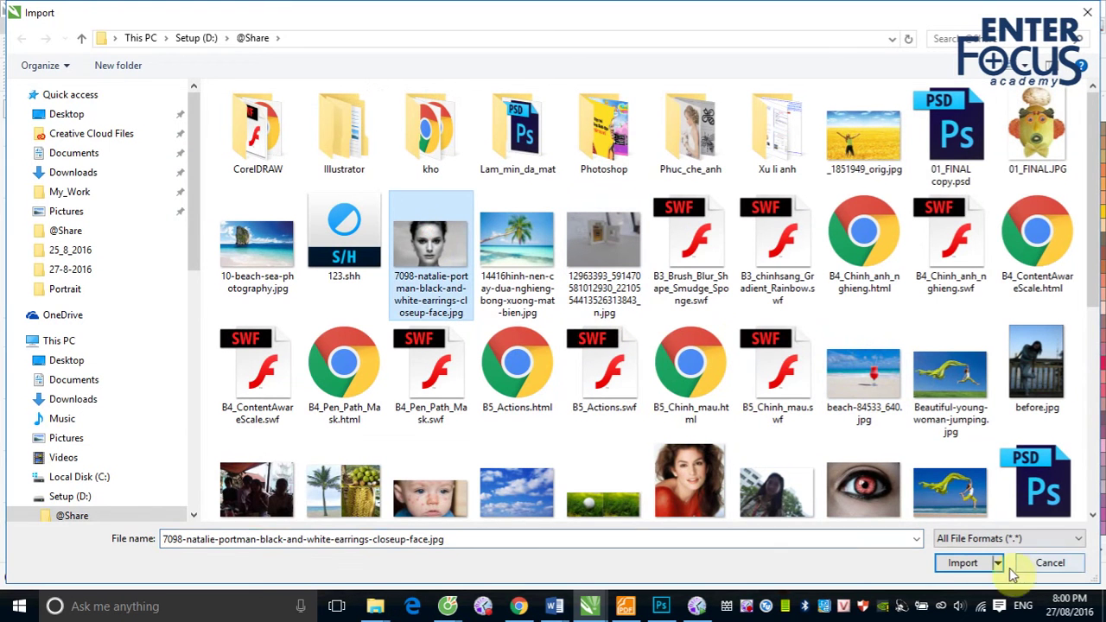
click(977, 563)
click(711, 245)
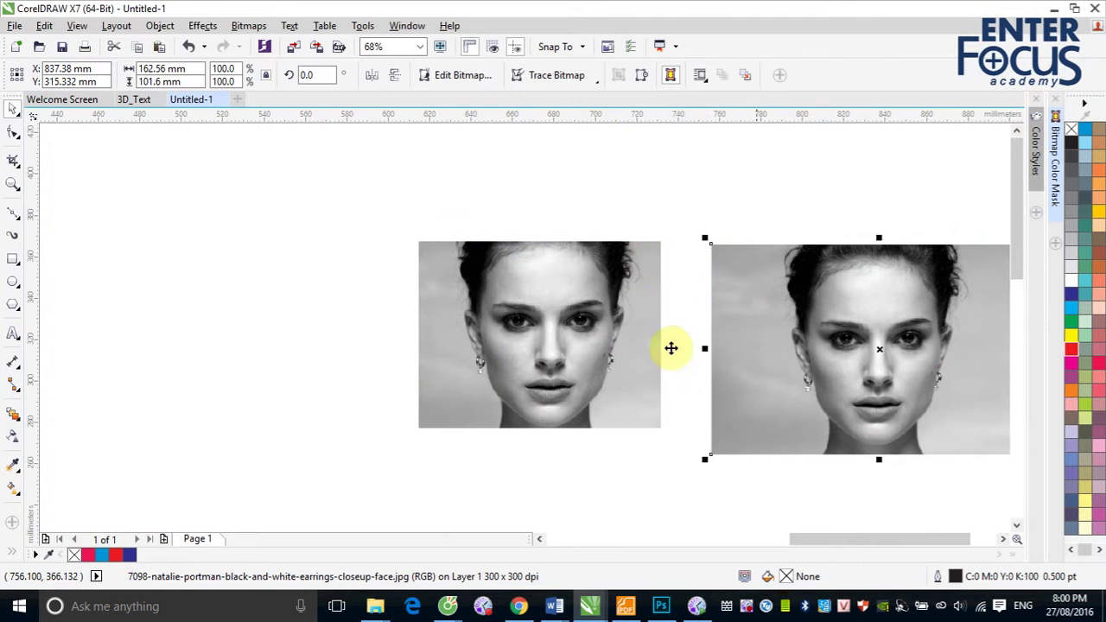
- Reshape the second portrait's outline by moving its left edge and upper-right node inward and its lower-right node outward
click(13, 131)
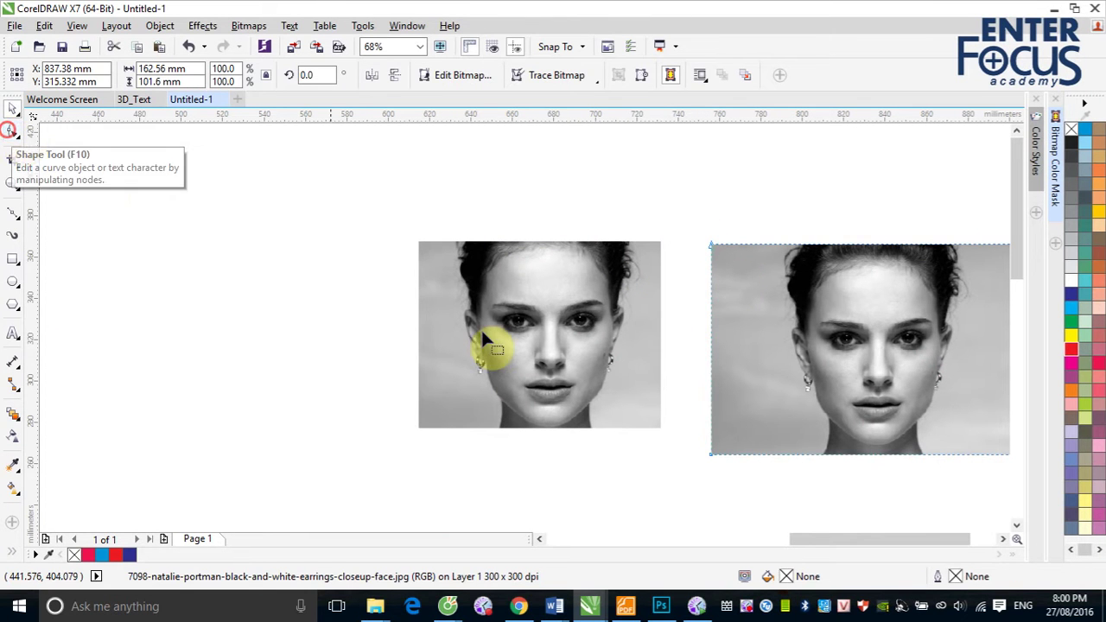
click(1003, 539)
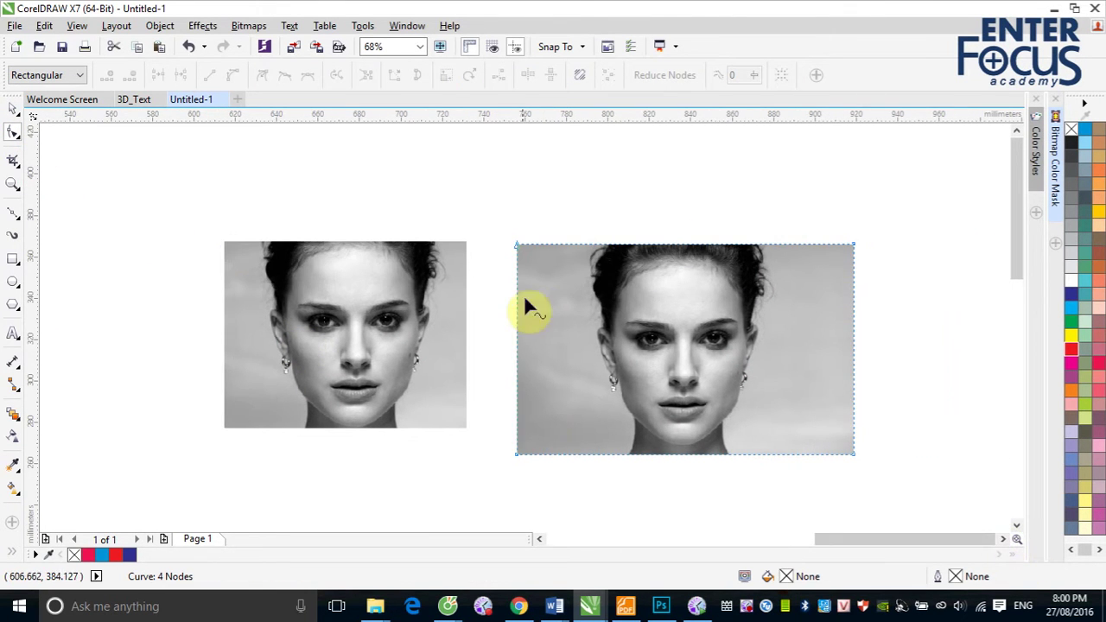
drag(507, 233, 567, 456)
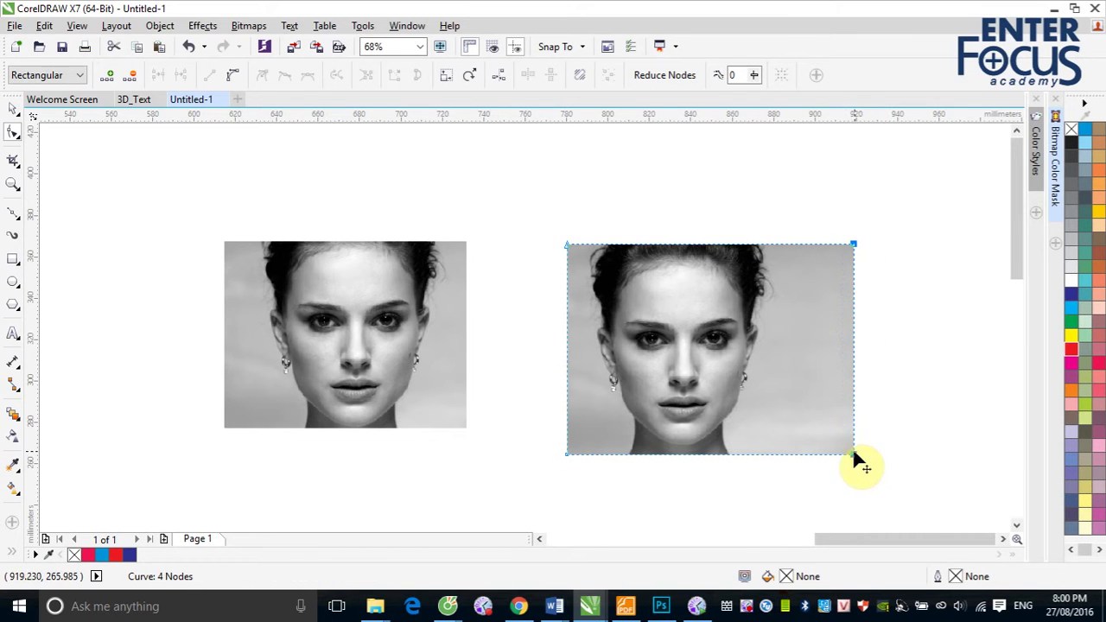
drag(853, 455, 919, 456)
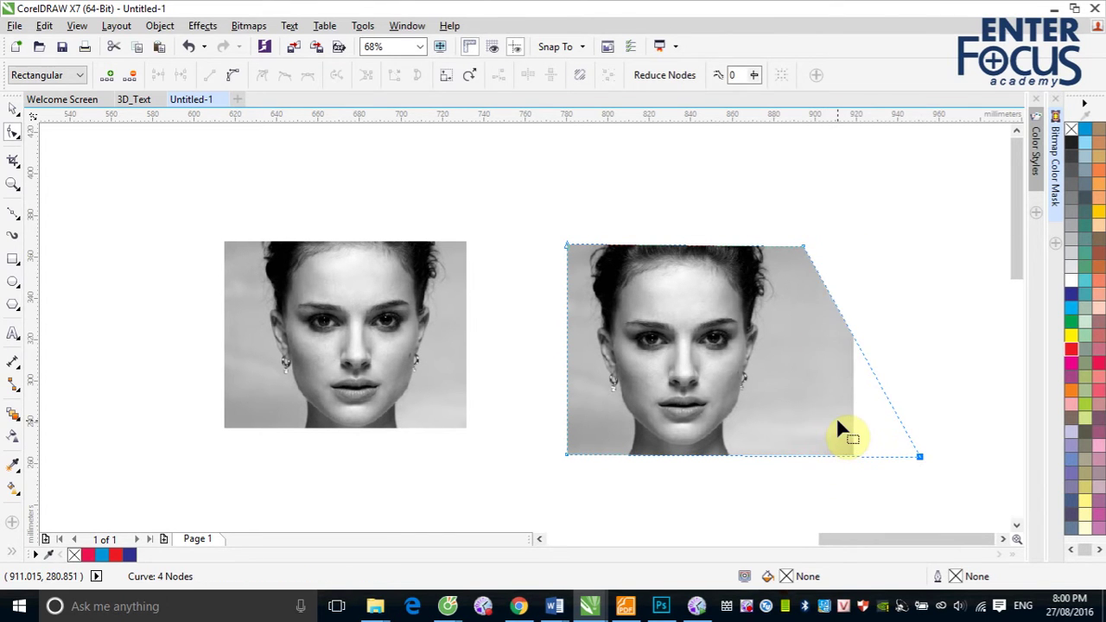
- Select the cropped portrait and erase two diagonal strokes across the face with a round 6.35 mm Eraser
click(437, 380)
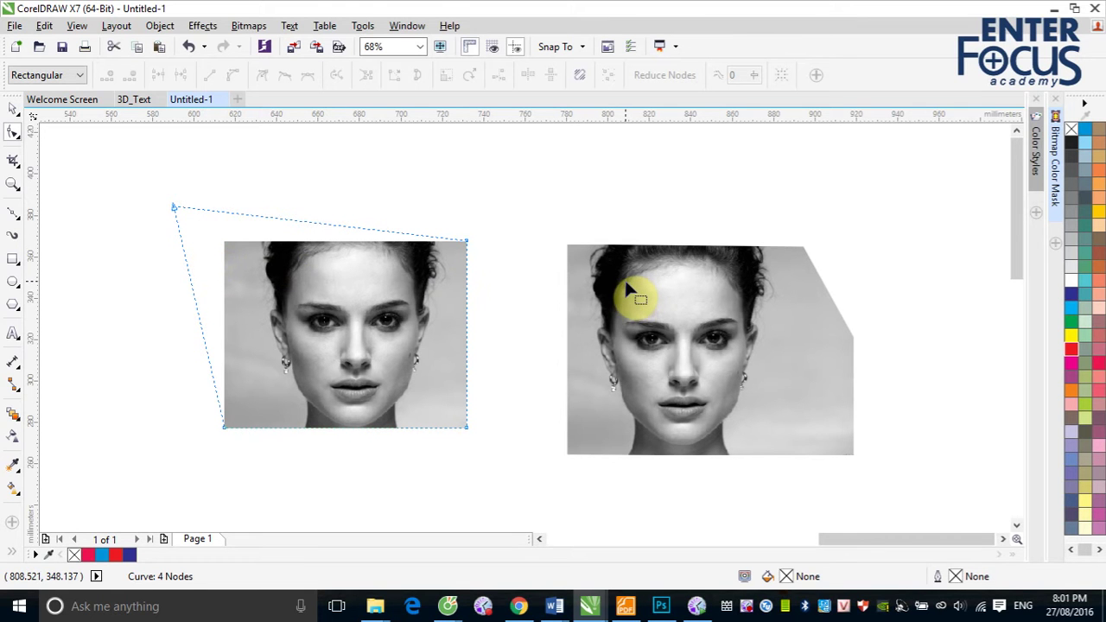
click(15, 159)
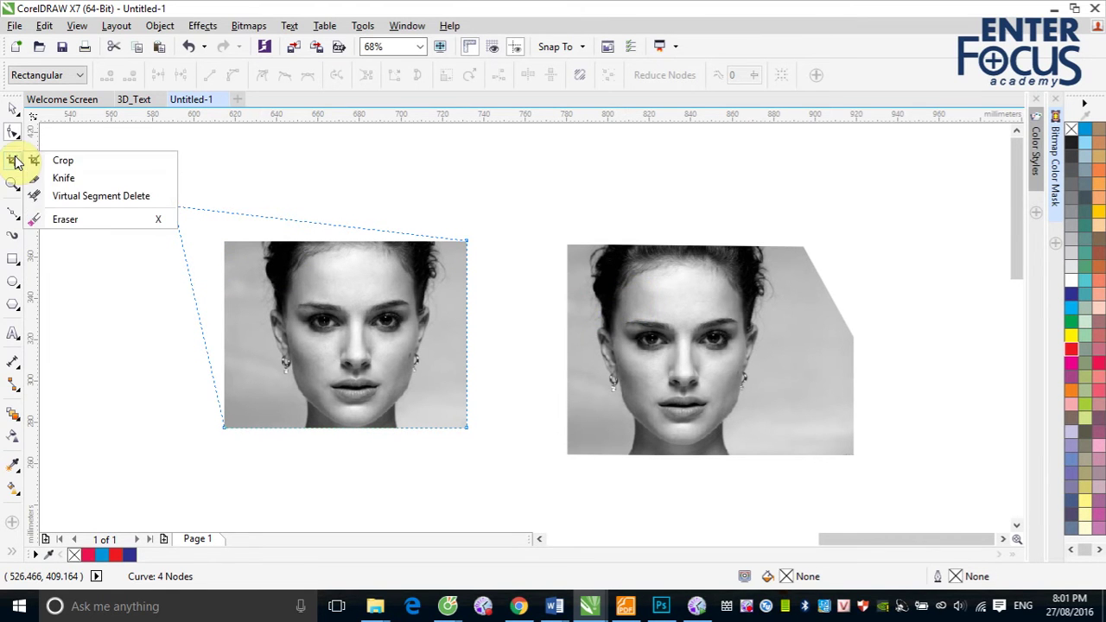
click(95, 219)
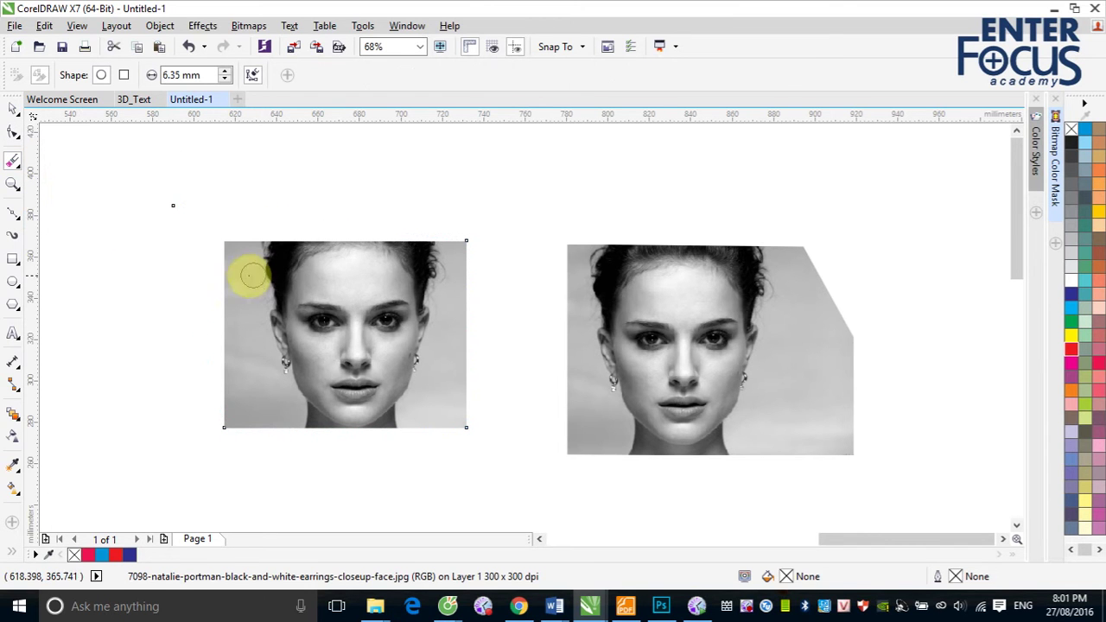
drag(225, 321, 406, 359)
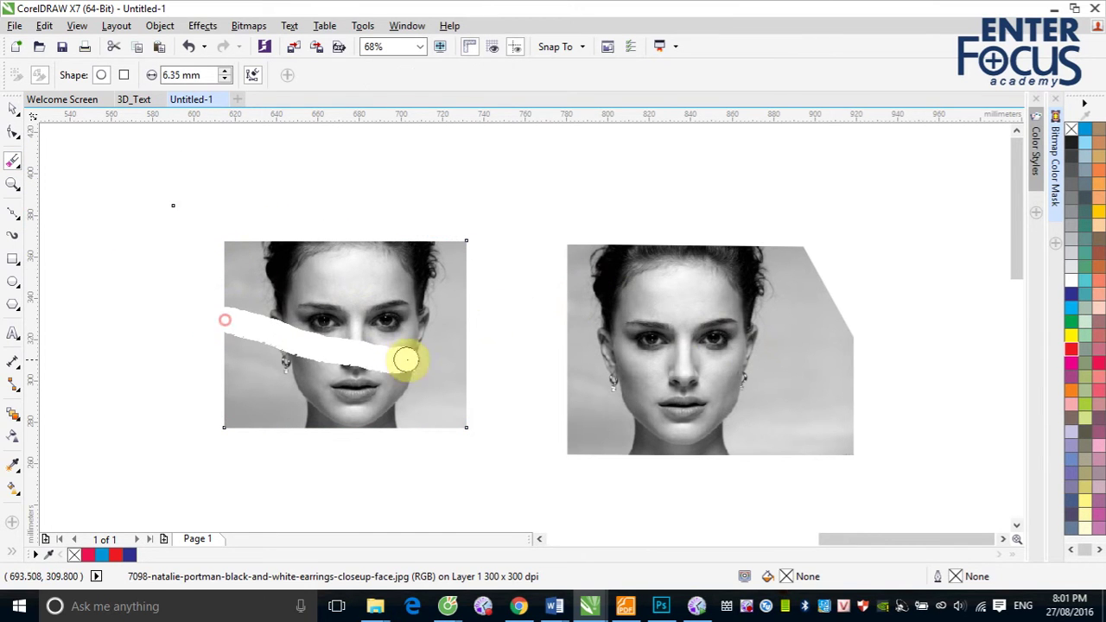
drag(216, 254, 405, 358)
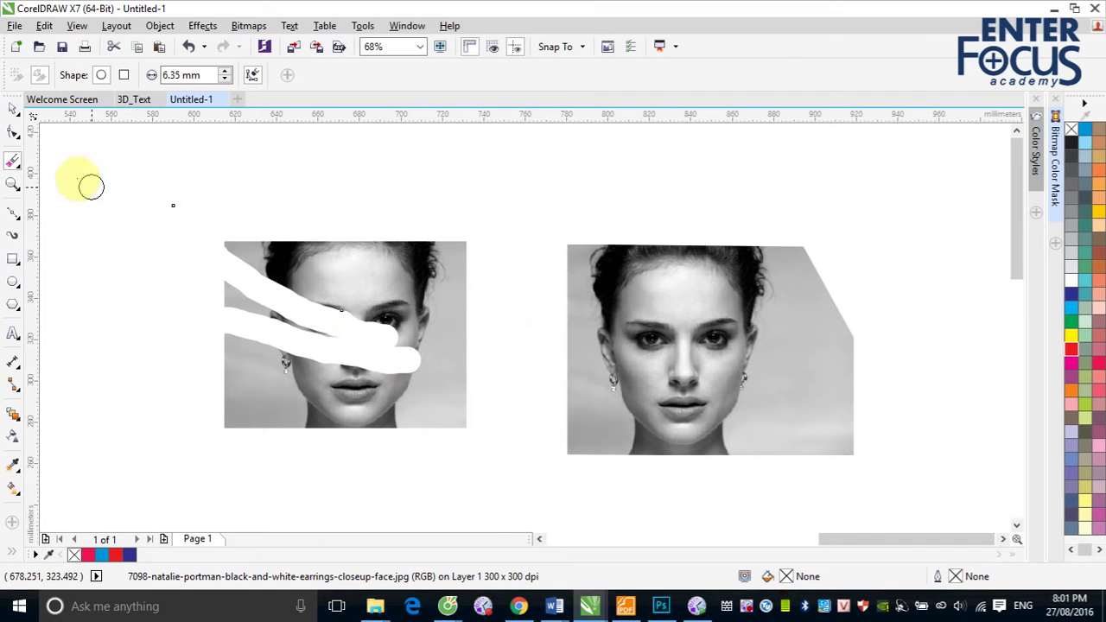
- Move the erased portrait closer to the second portrait, and select the second portrait
click(13, 108)
click(205, 161)
mouse_move(346, 272)
mouse_down()
mouse_move(434, 209)
mouse_move(447, 251)
mouse_move(357, 265)
mouse_move(382, 276)
mouse_up()
click(240, 267)
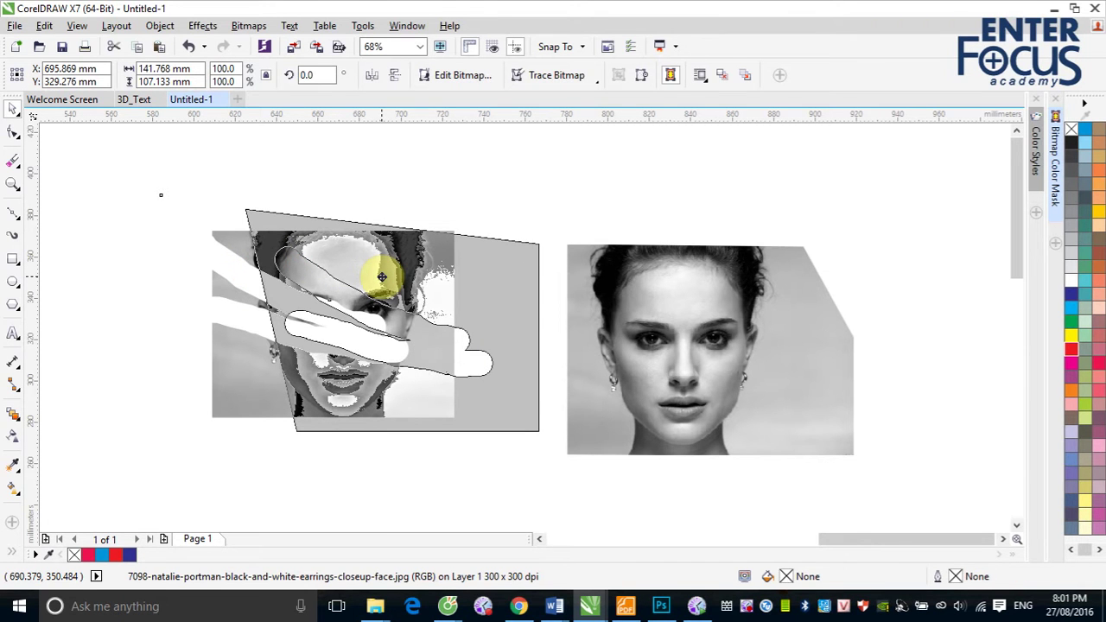
drag(382, 276, 382, 276)
click(664, 410)
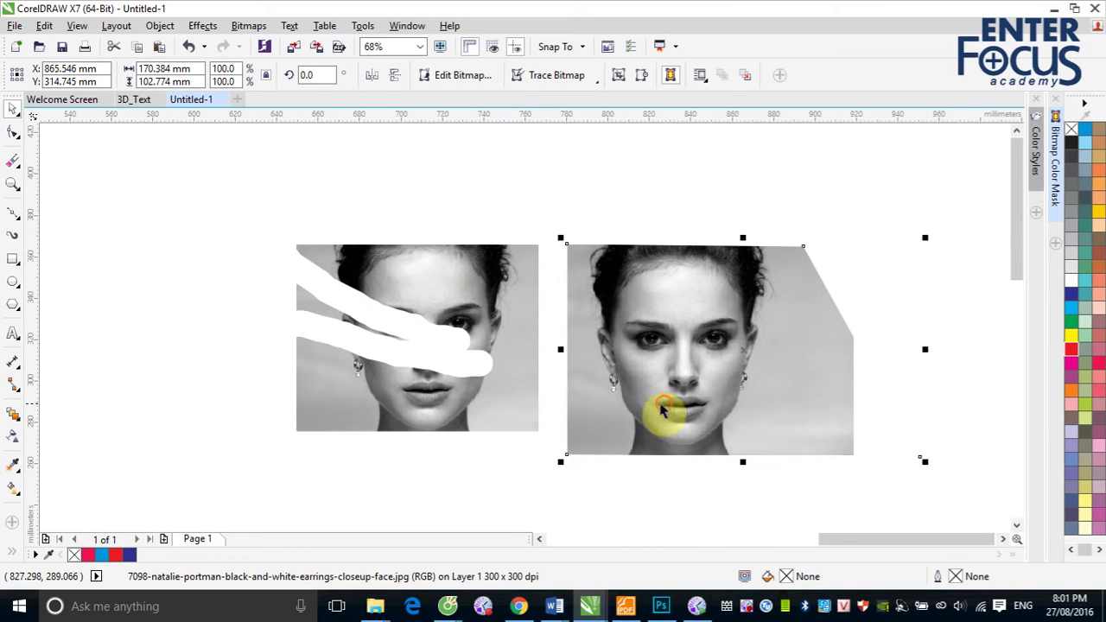
- Erase a diagonal stroke across the second portrait's eyes with the round 6.35 mm Eraser, and move that portrait up and to the right
click(13, 162)
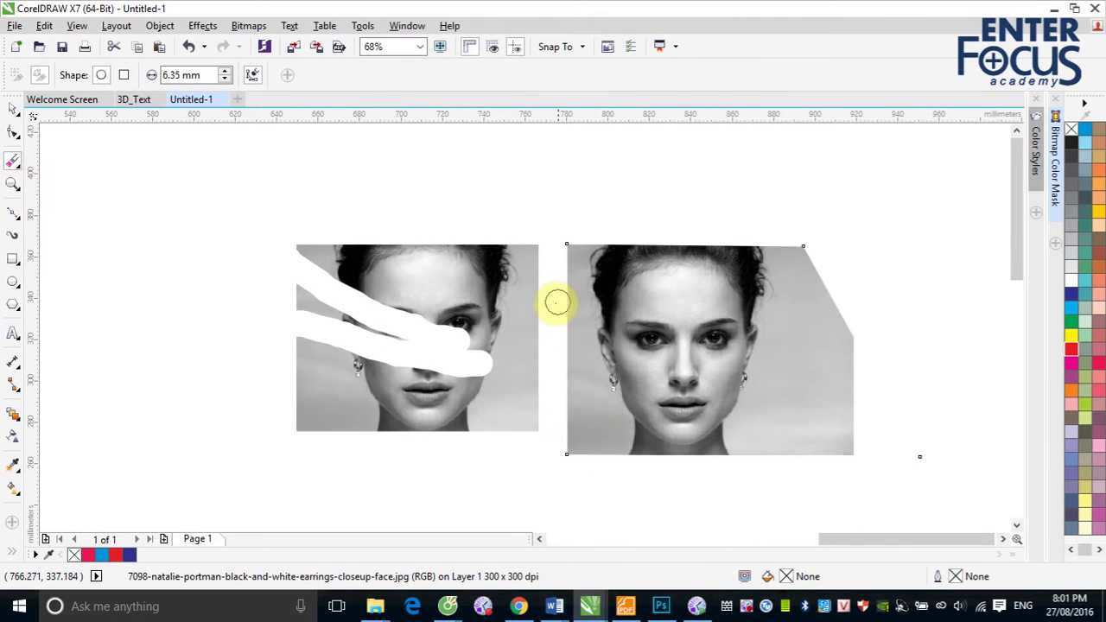
drag(564, 301, 766, 348)
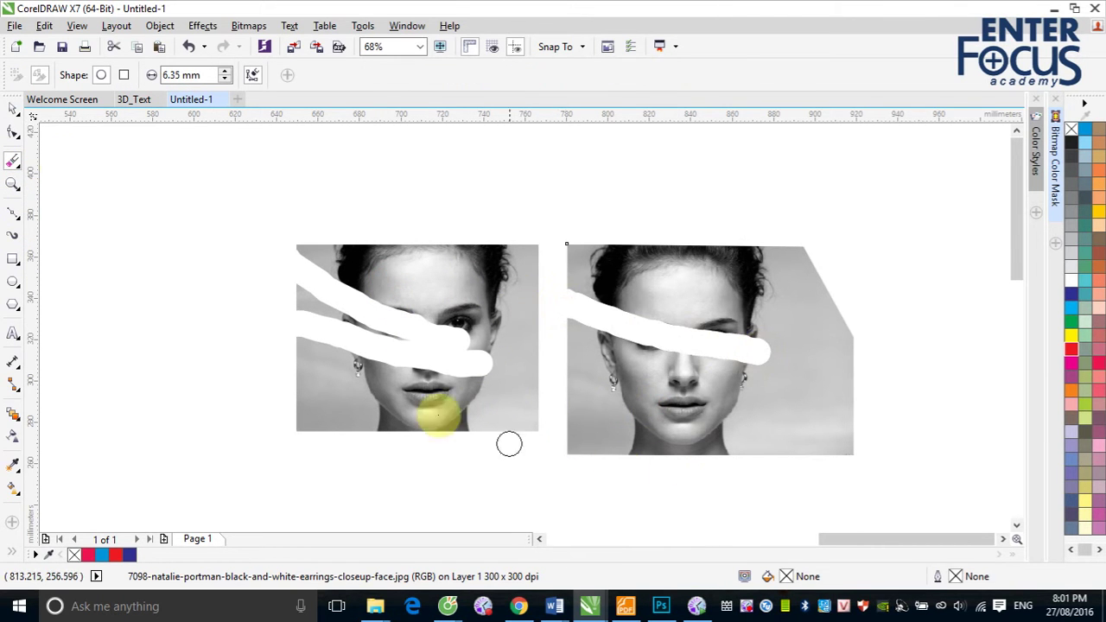
click(22, 113)
drag(729, 297, 815, 232)
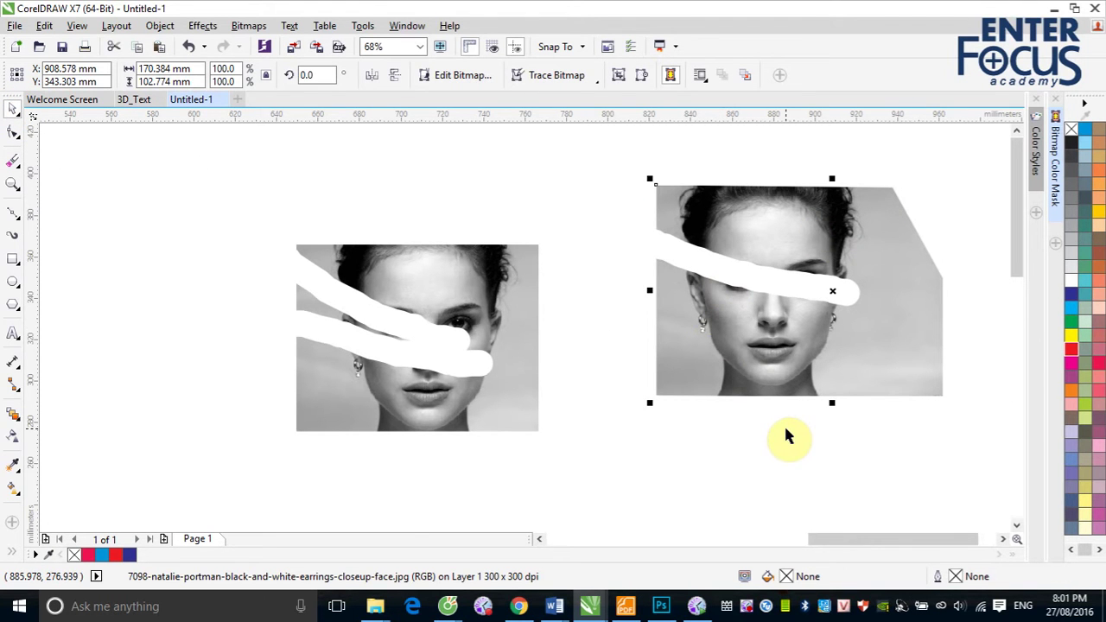
- With the Shape tool, pull an upper node of the erased stroke out past the portrait's left edge and delete most nodes along the stroke
click(13, 132)
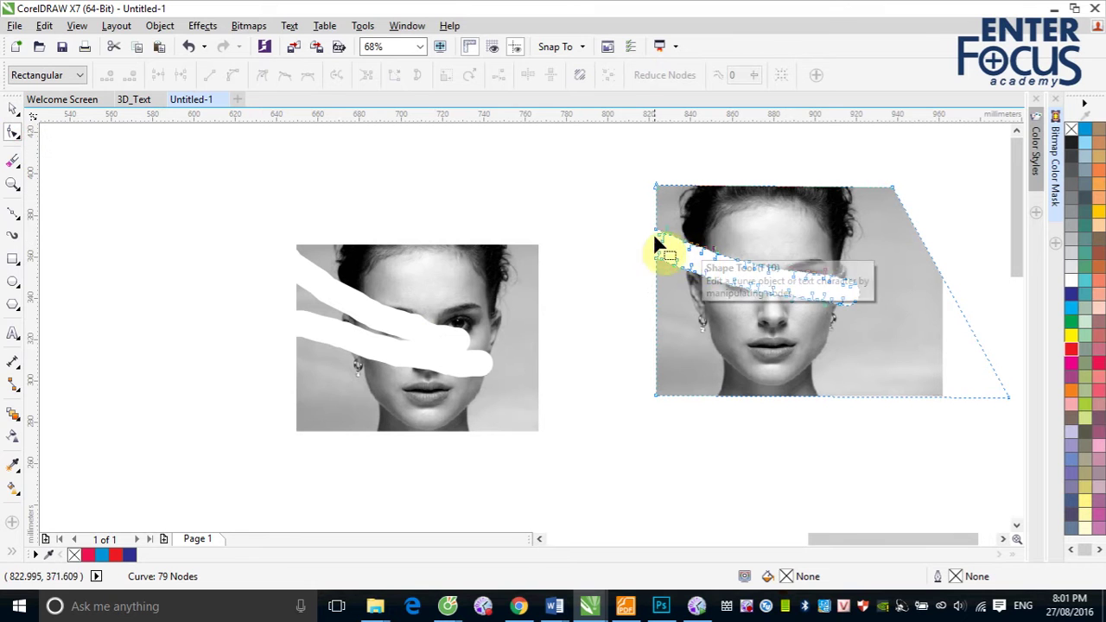
mouse_move(670, 229)
mouse_down()
mouse_move(862, 336)
mouse_move(770, 259)
mouse_move(572, 260)
mouse_up()
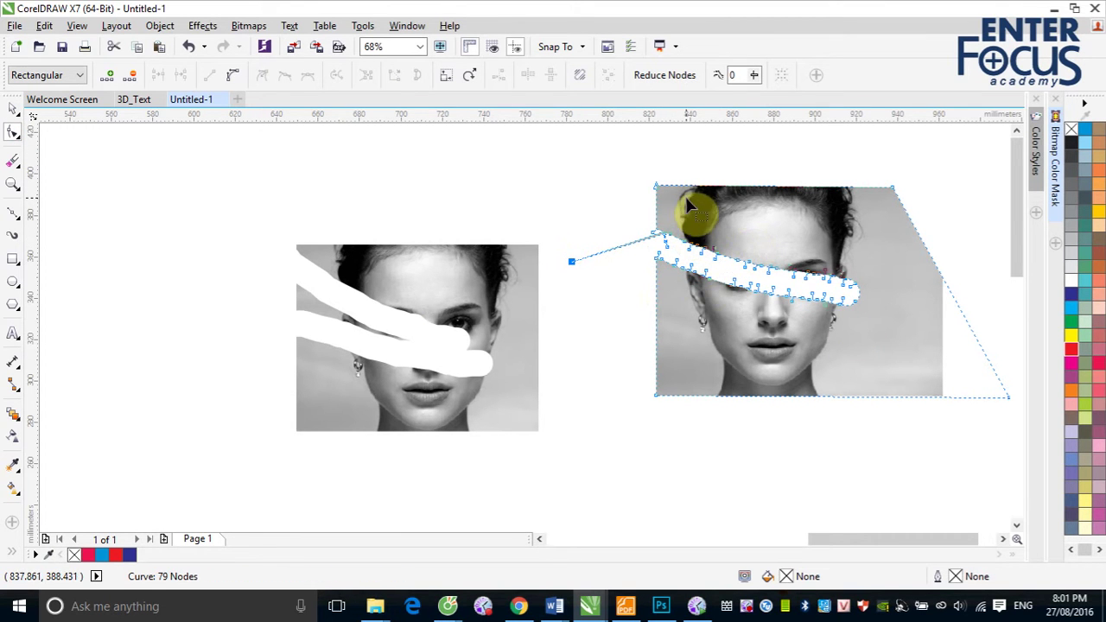
drag(686, 165, 870, 354)
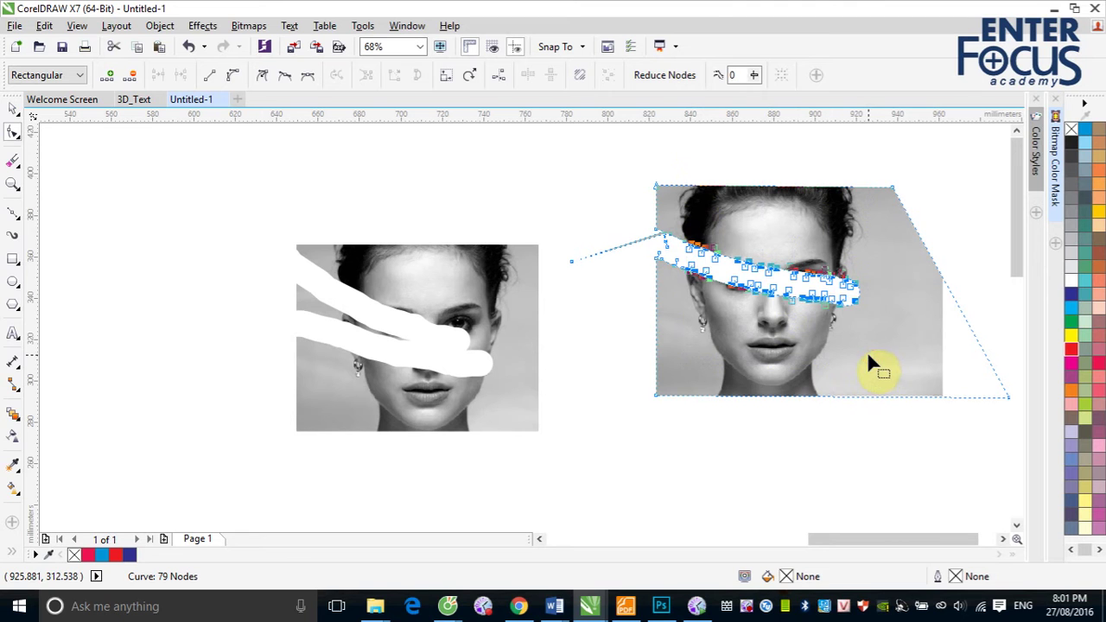
key(Delete)
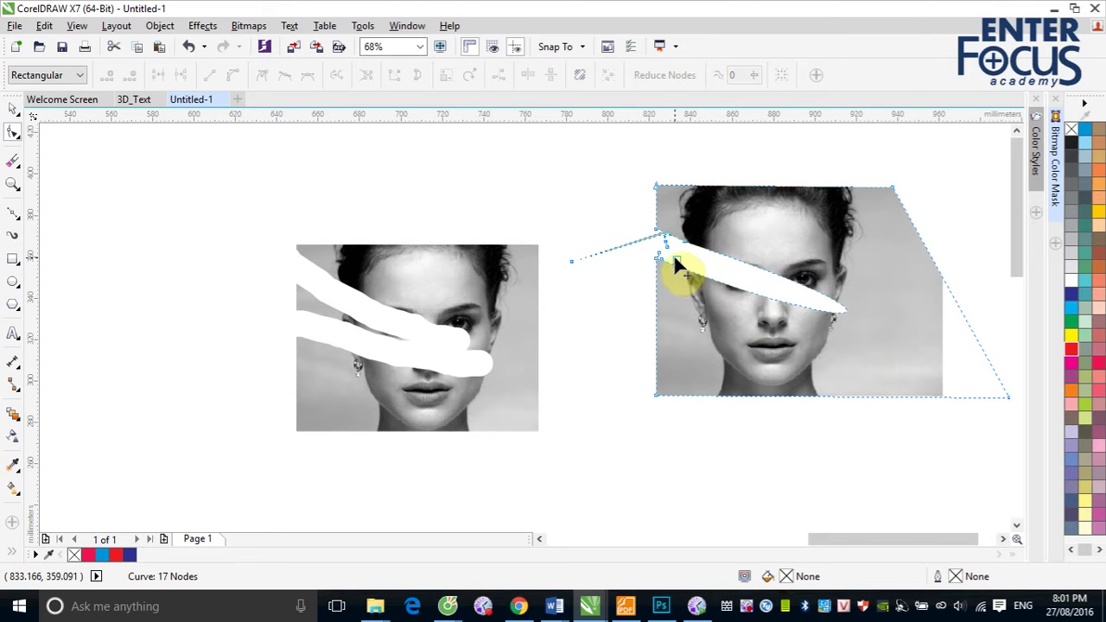
drag(672, 252, 703, 299)
key(Delete)
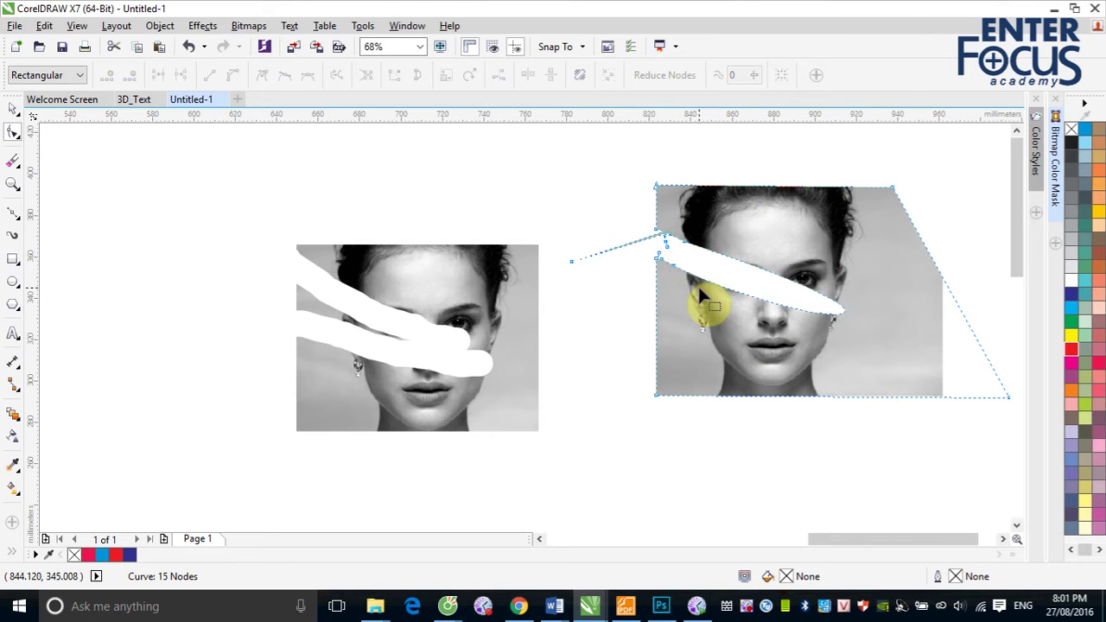
click(681, 242)
key(Delete)
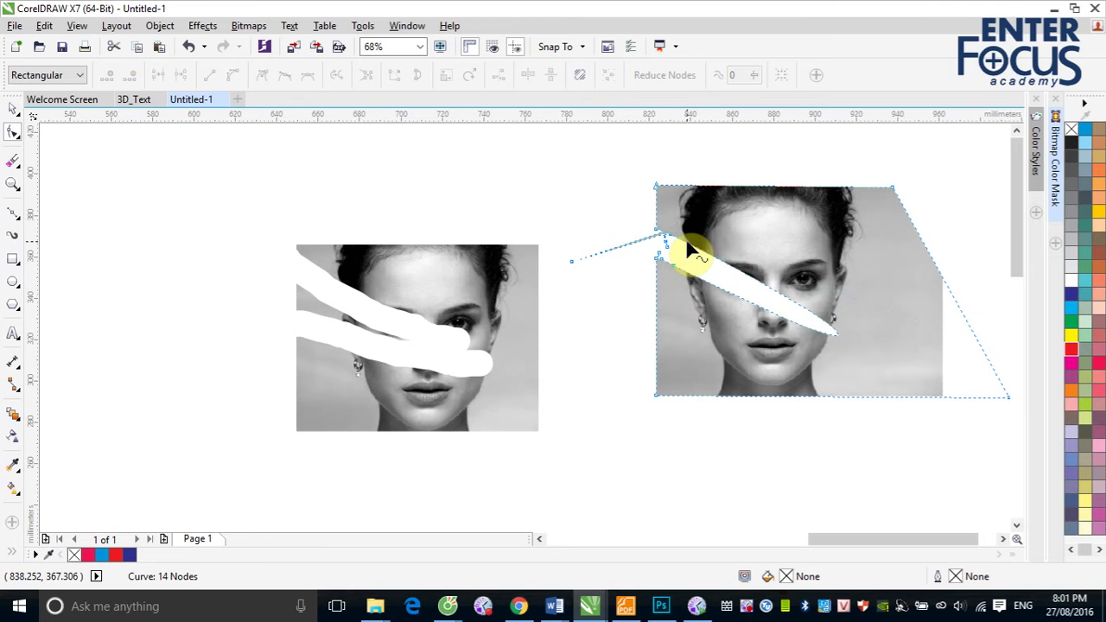
click(673, 268)
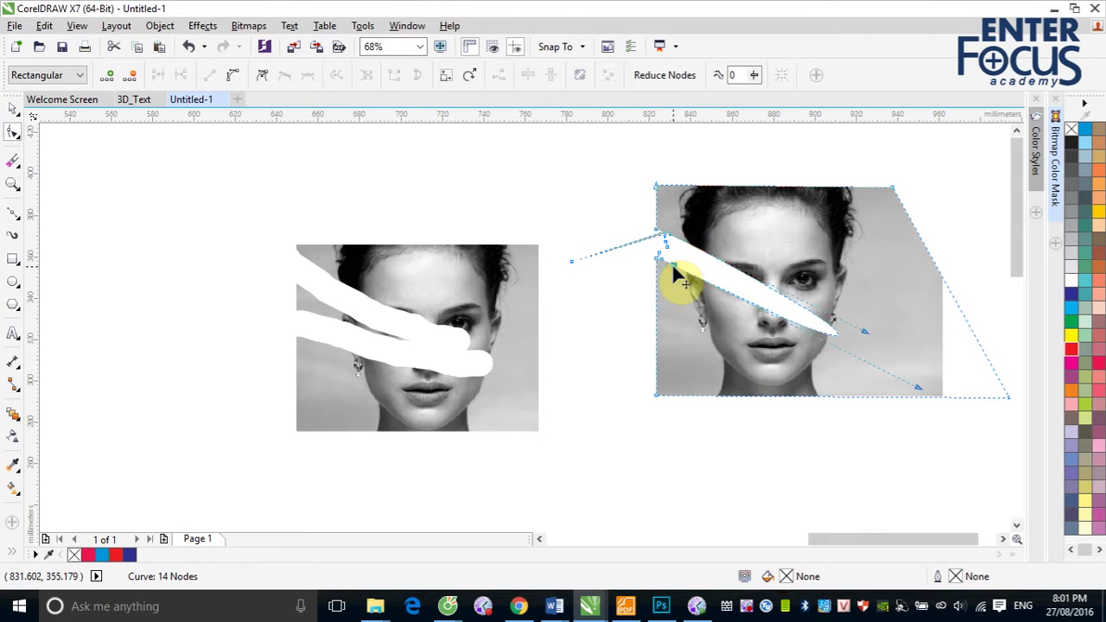
key(Delete)
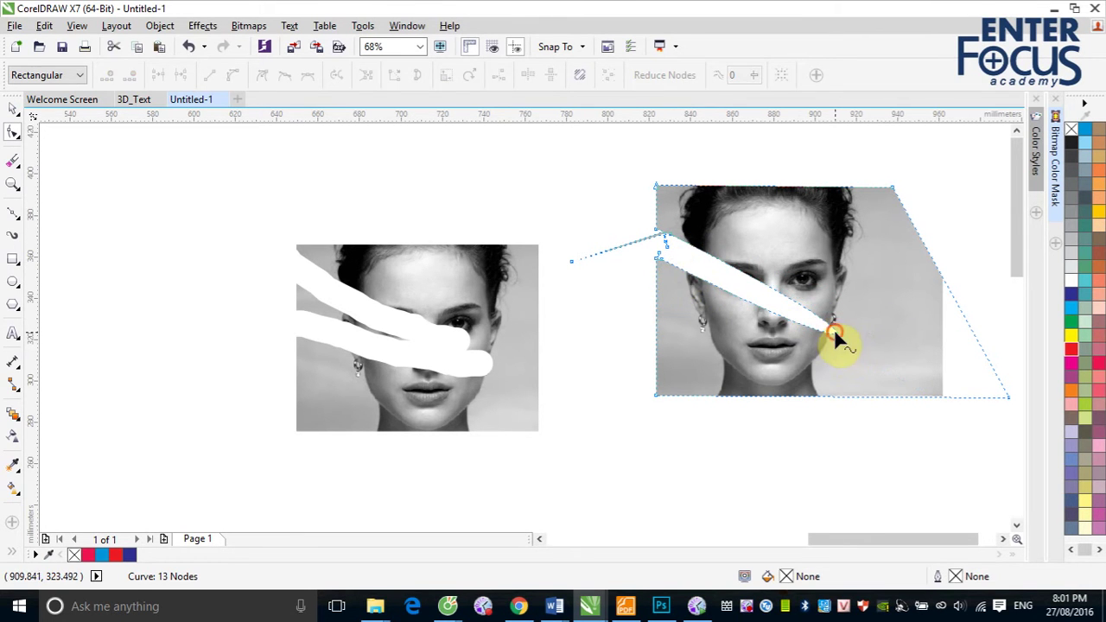
- Bend the erased stroke's remaining curve outward beyond the portrait's left edge to uncover the face, and deselect the portrait
drag(835, 330, 536, 257)
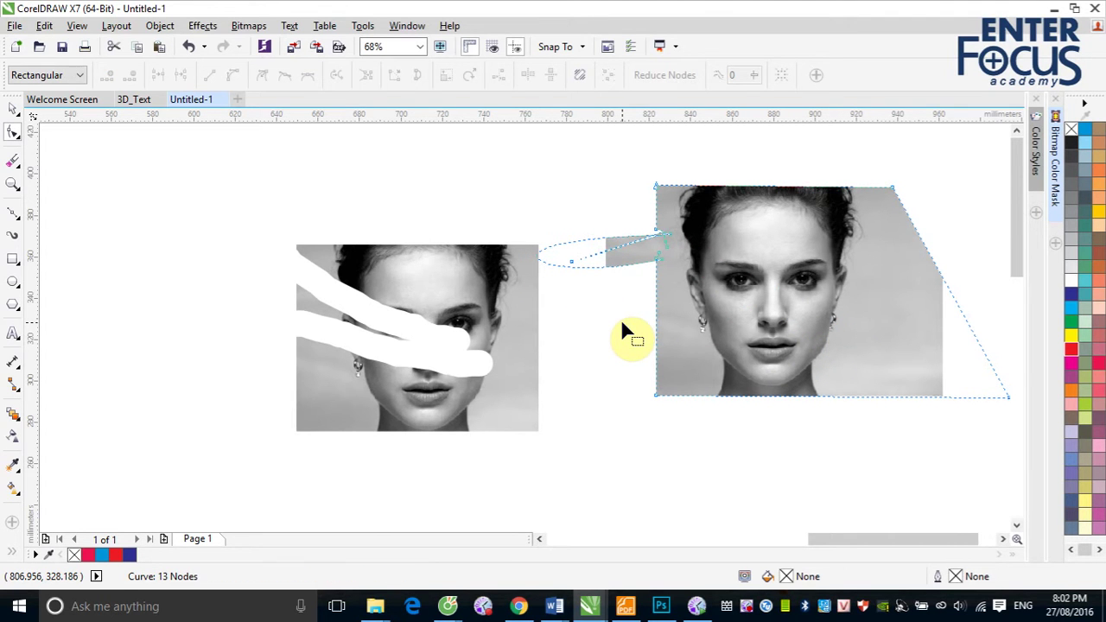
click(13, 108)
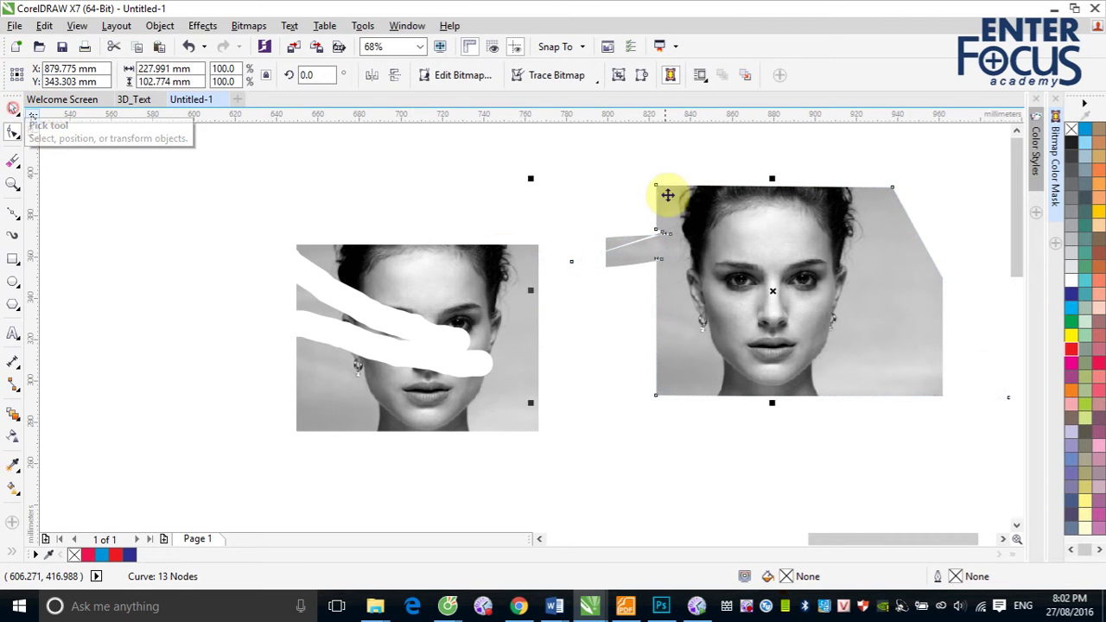
click(630, 193)
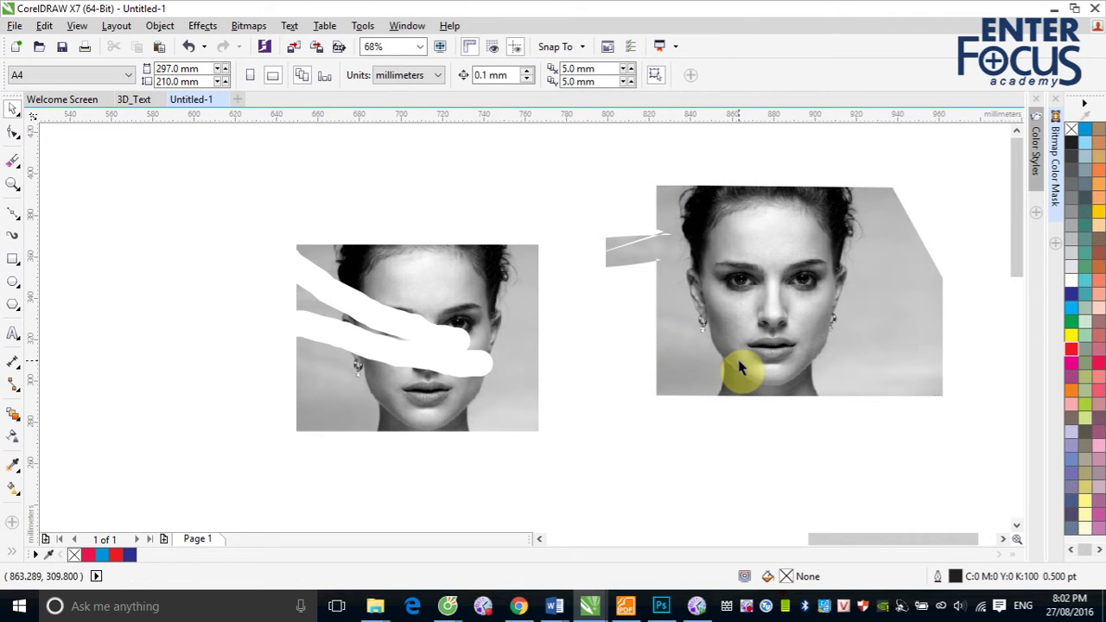
- Delete both portraits from the drawing area
click(778, 291)
key(Delete)
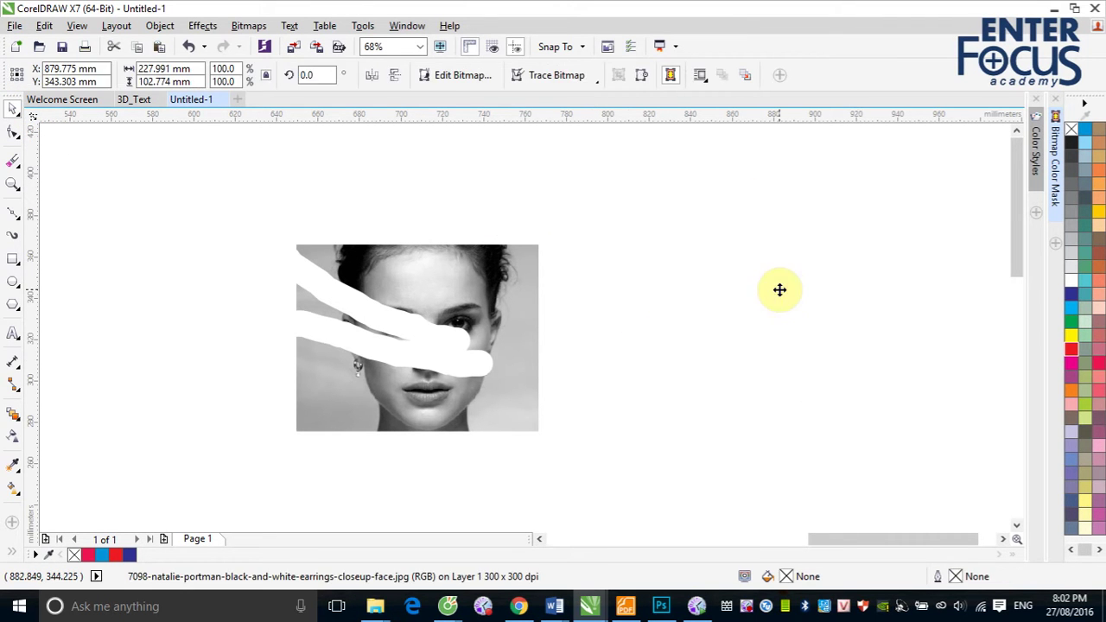
click(458, 325)
key(Delete)
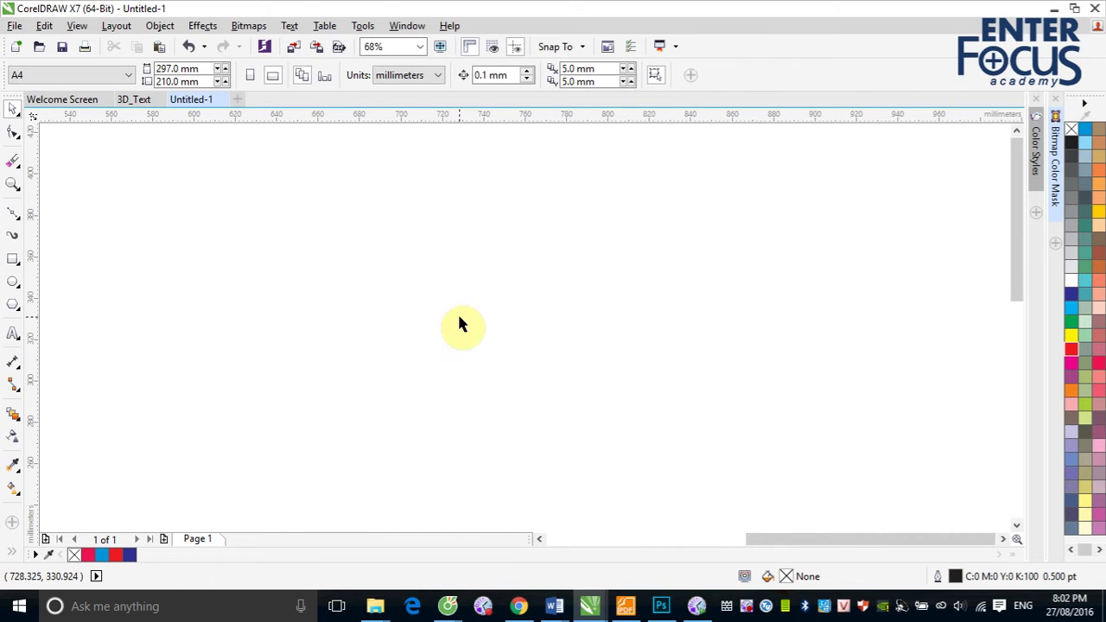
- Draw a rectangle about 152 mm wide and 106 mm high and fill it with red
click(13, 258)
drag(197, 205, 513, 427)
click(1072, 349)
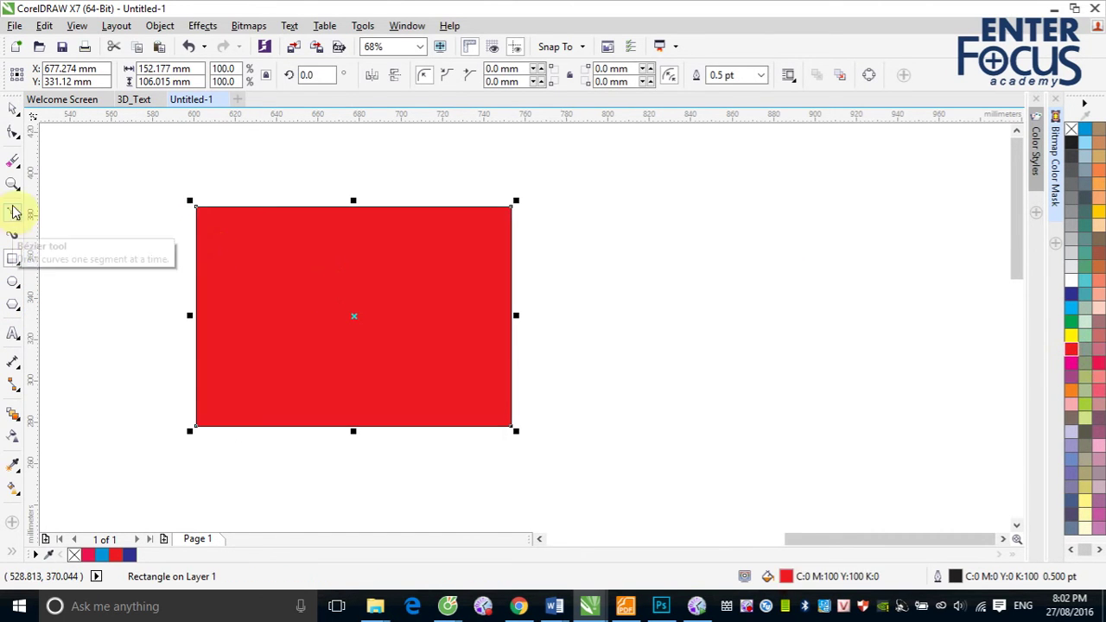
- Erase a slanted stroke from the upper to the lower edge through the red rectangle's left part
click(15, 167)
drag(252, 198, 313, 485)
click(13, 107)
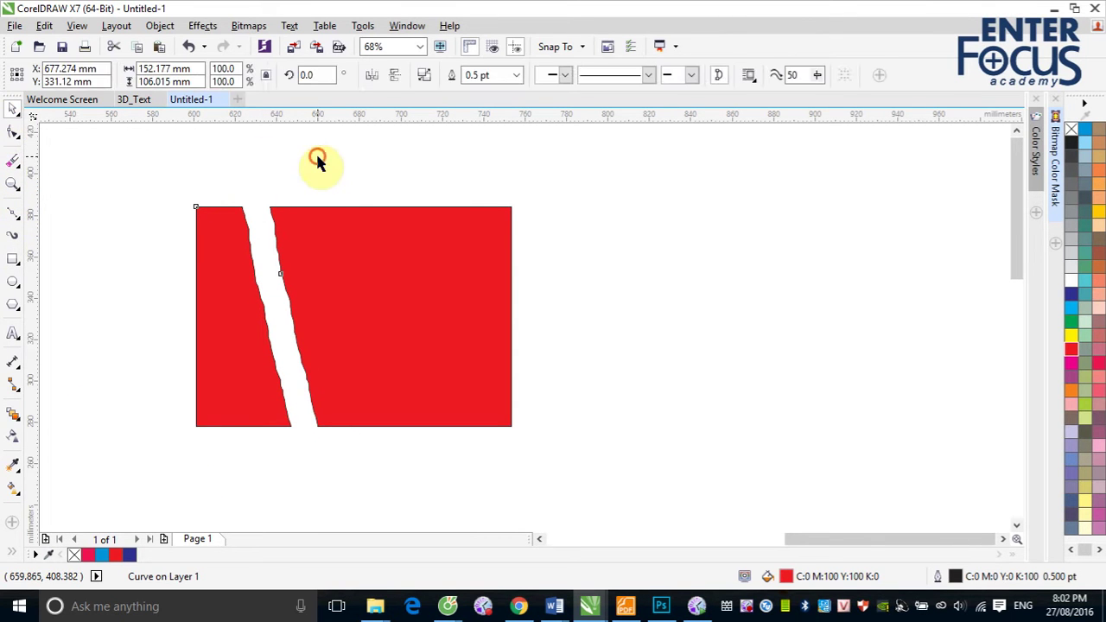
- Break the cut rectangle apart and move its larger right piece away from the left piece
click(316, 163)
click(441, 328)
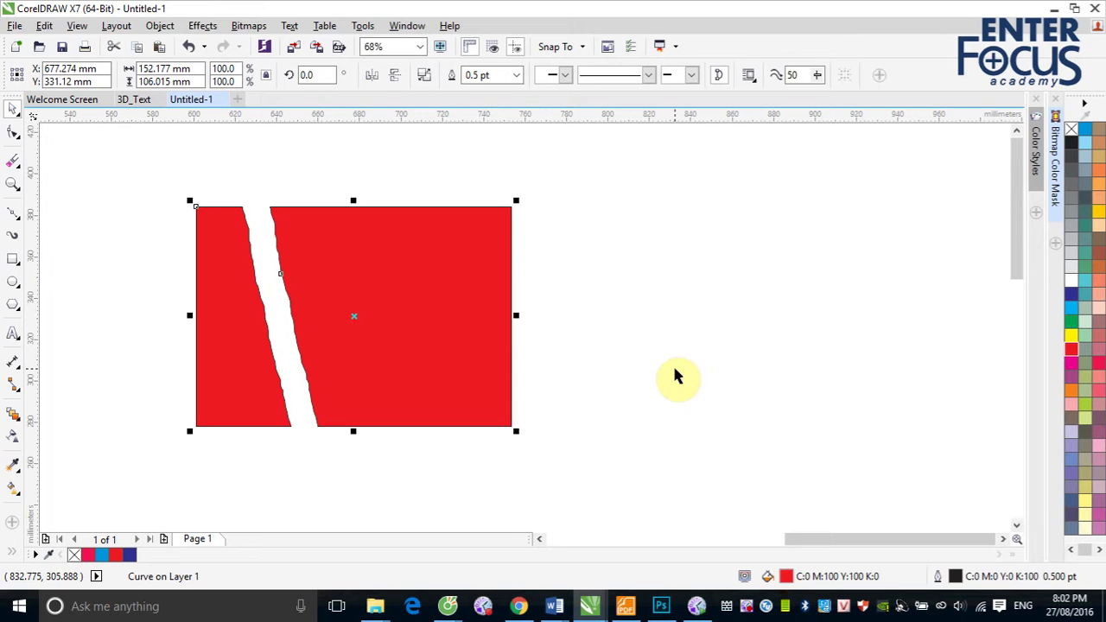
click(423, 75)
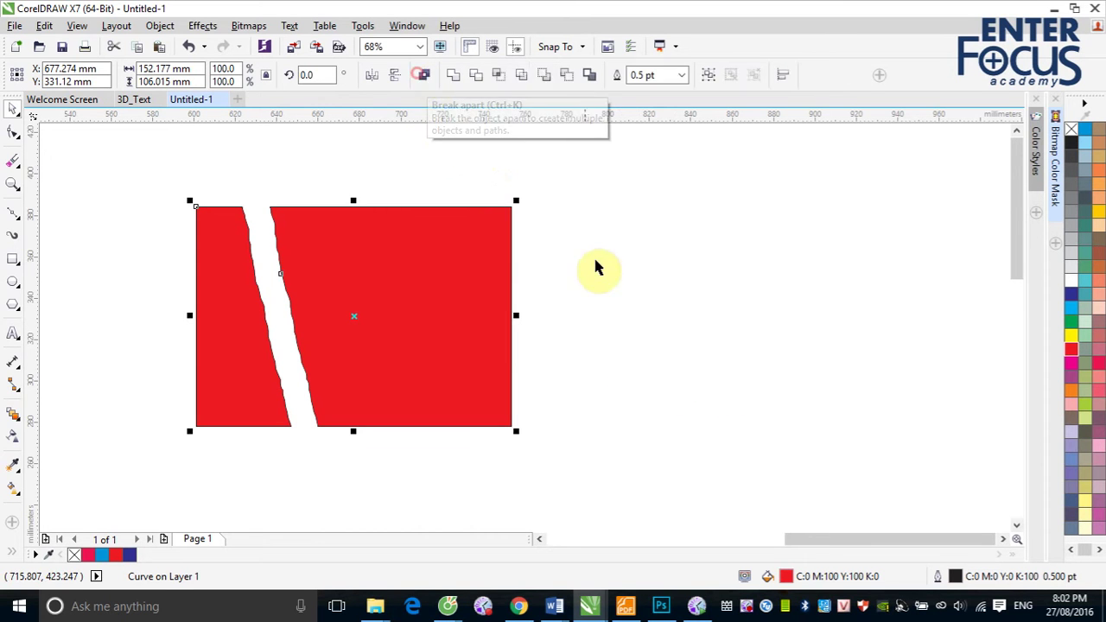
click(337, 315)
drag(338, 315, 482, 328)
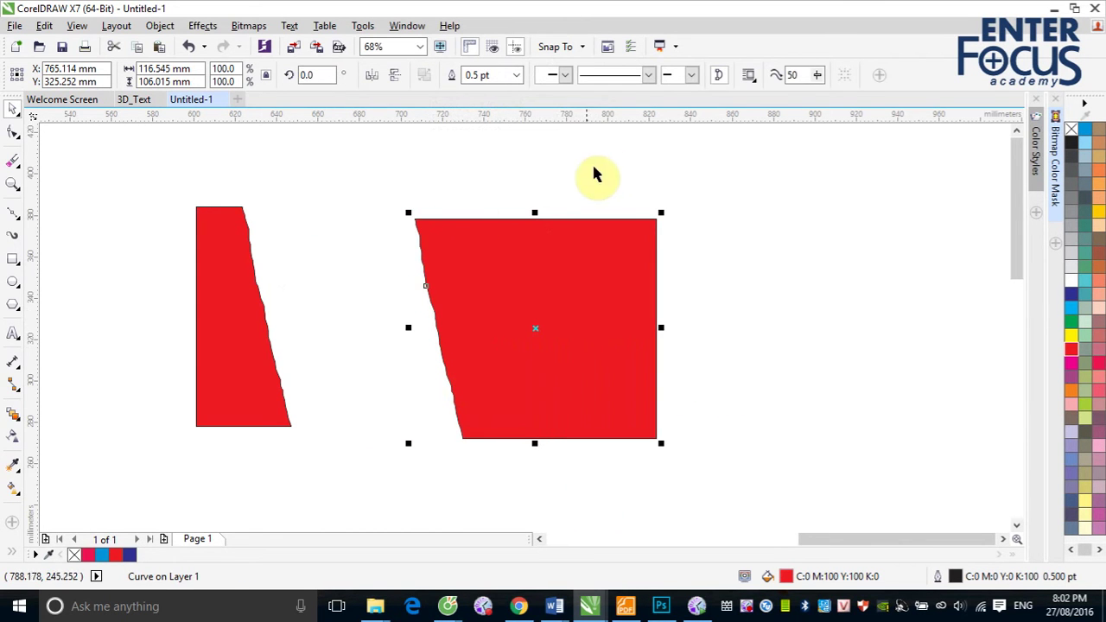
- Set the outline width of the larger red piece to 16 pt and deselect it
click(517, 76)
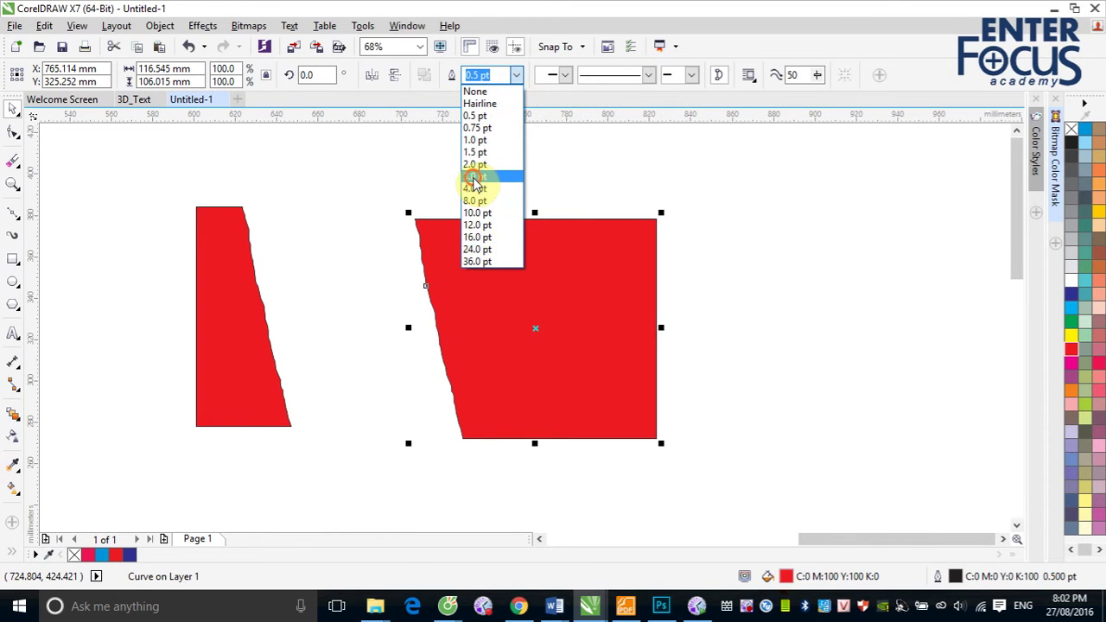
click(474, 176)
click(517, 75)
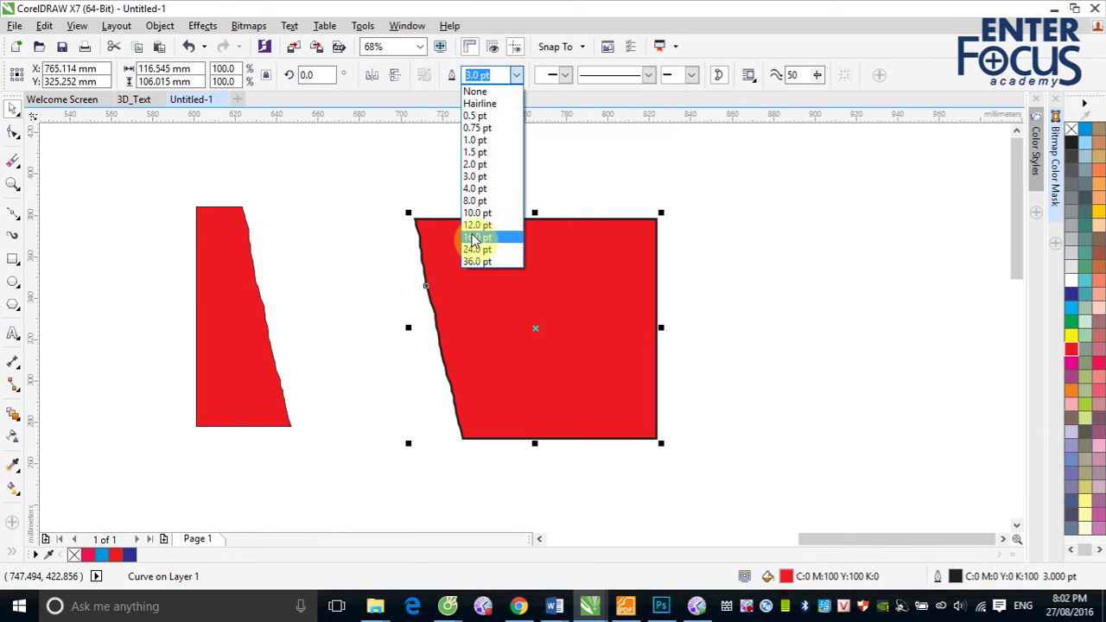
click(475, 236)
click(98, 338)
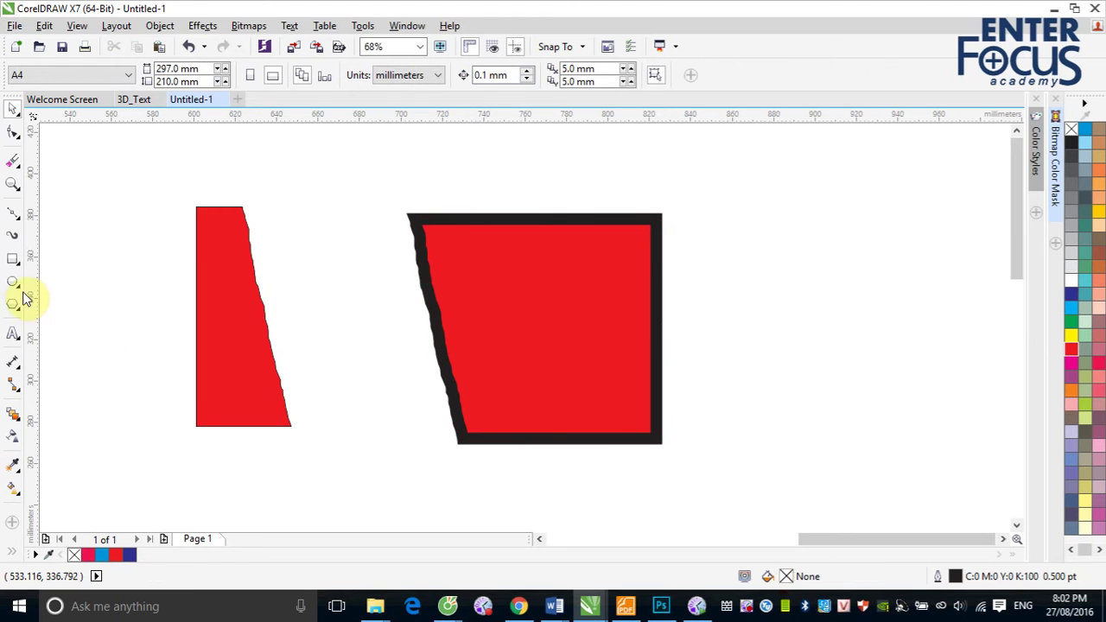
- Select the thick-outlined piece with the 6.35 mm Eraser active and erase a short notch and a full-height vertical cut in it
click(12, 160)
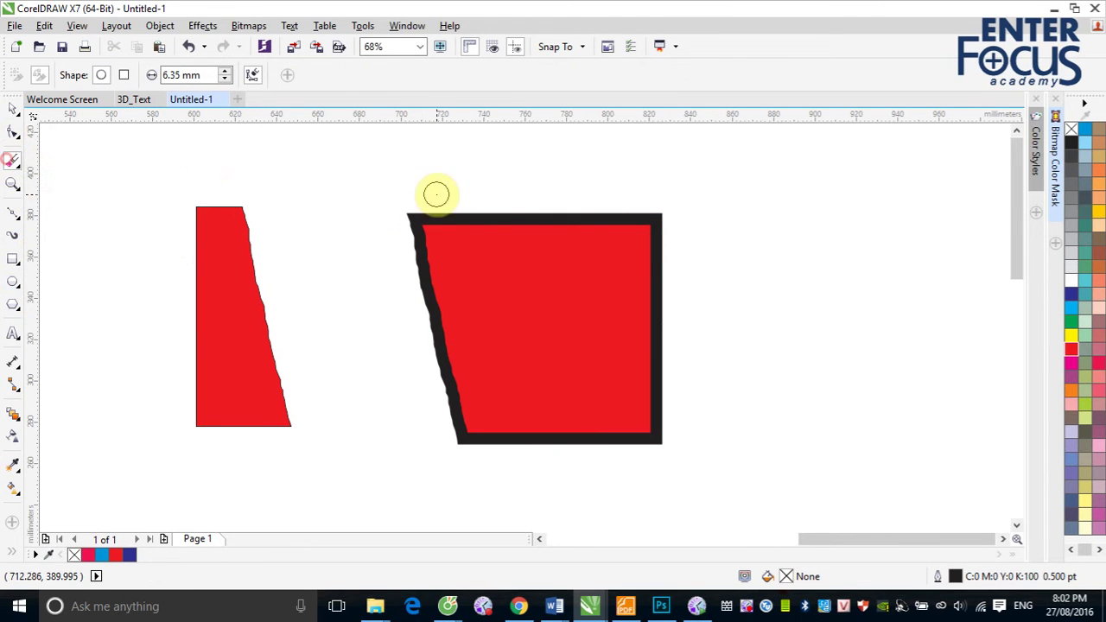
click(491, 218)
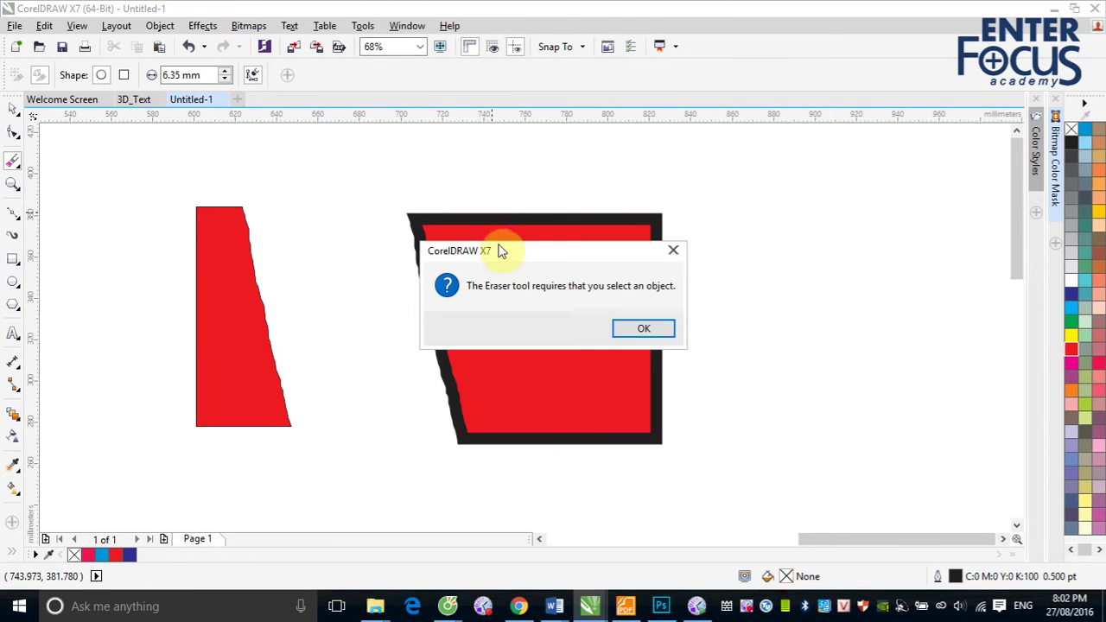
click(644, 329)
click(590, 300)
drag(494, 240, 495, 247)
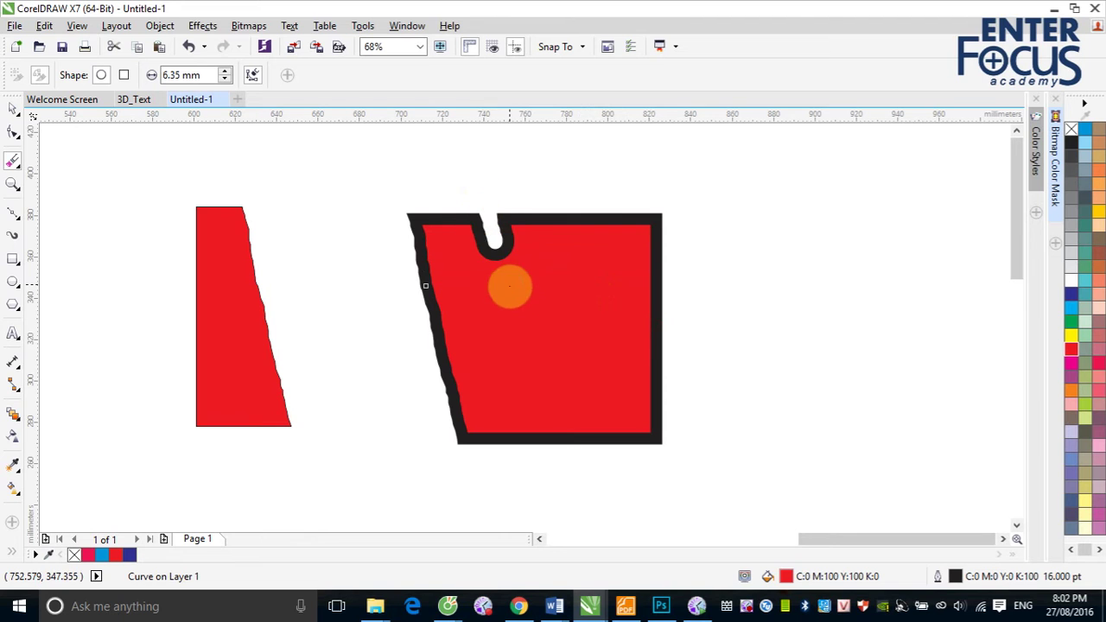
drag(545, 200, 554, 308)
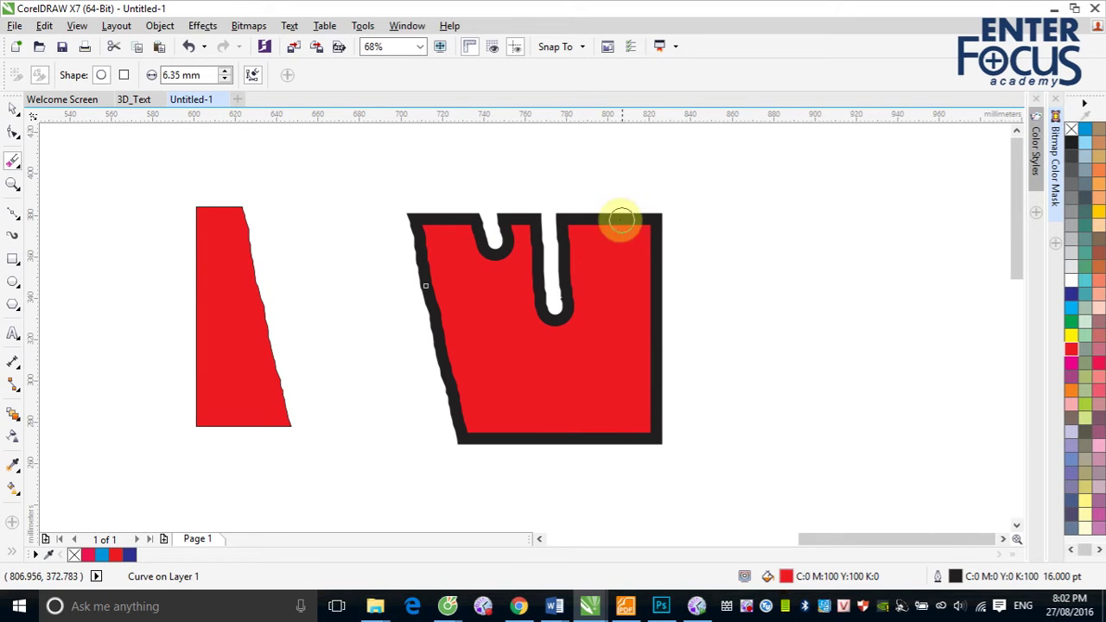
drag(554, 289, 563, 507)
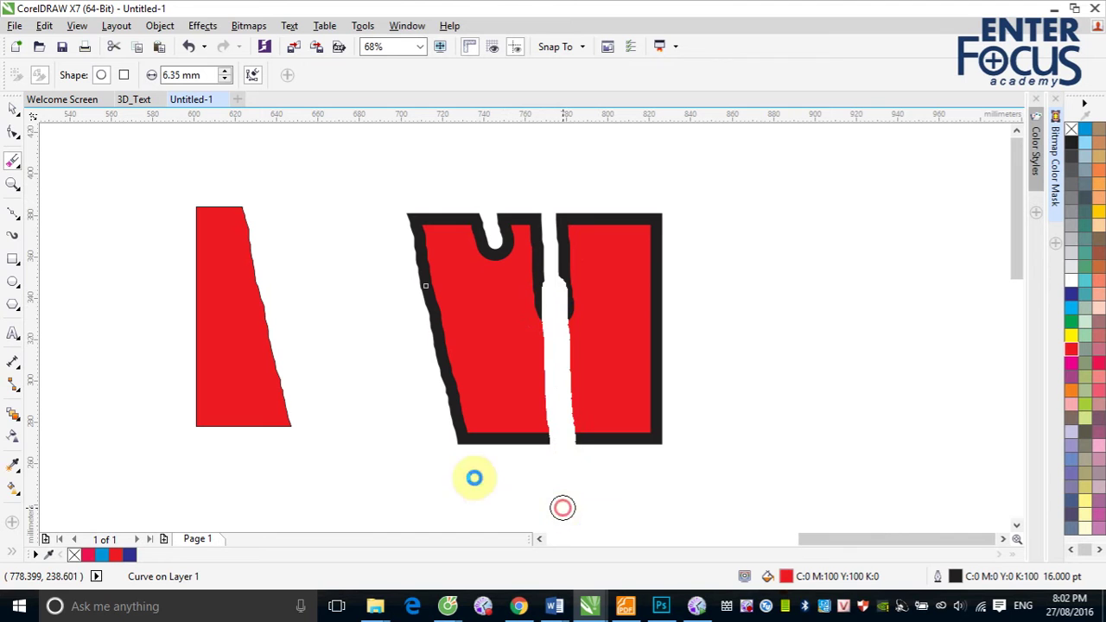
- Break the cut thick-outlined shape apart and fill its right piece with green
click(13, 108)
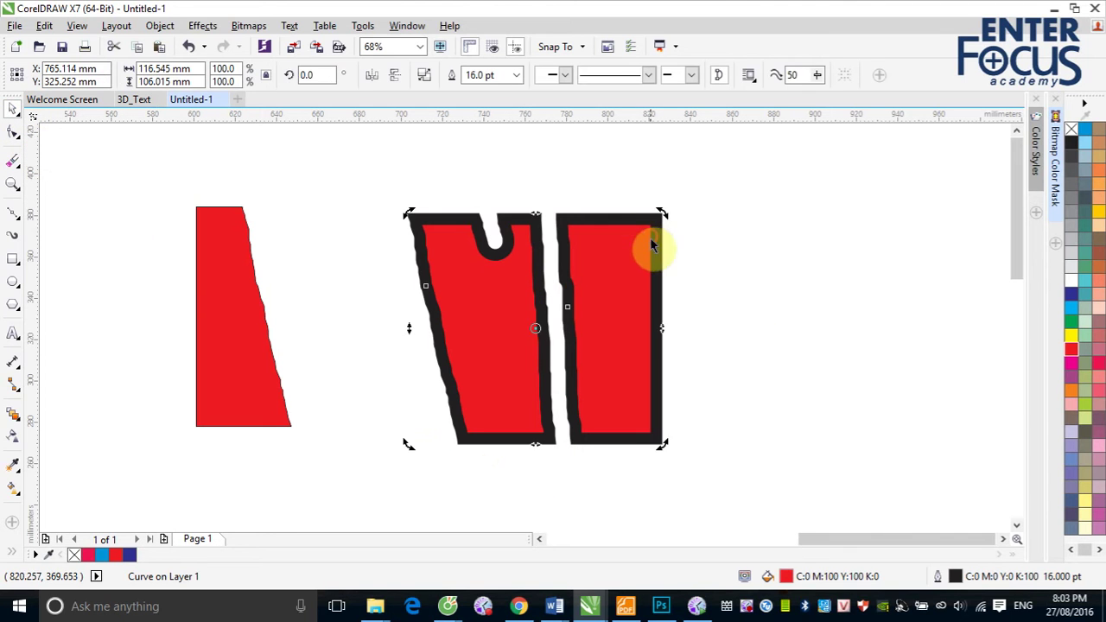
click(744, 313)
click(637, 321)
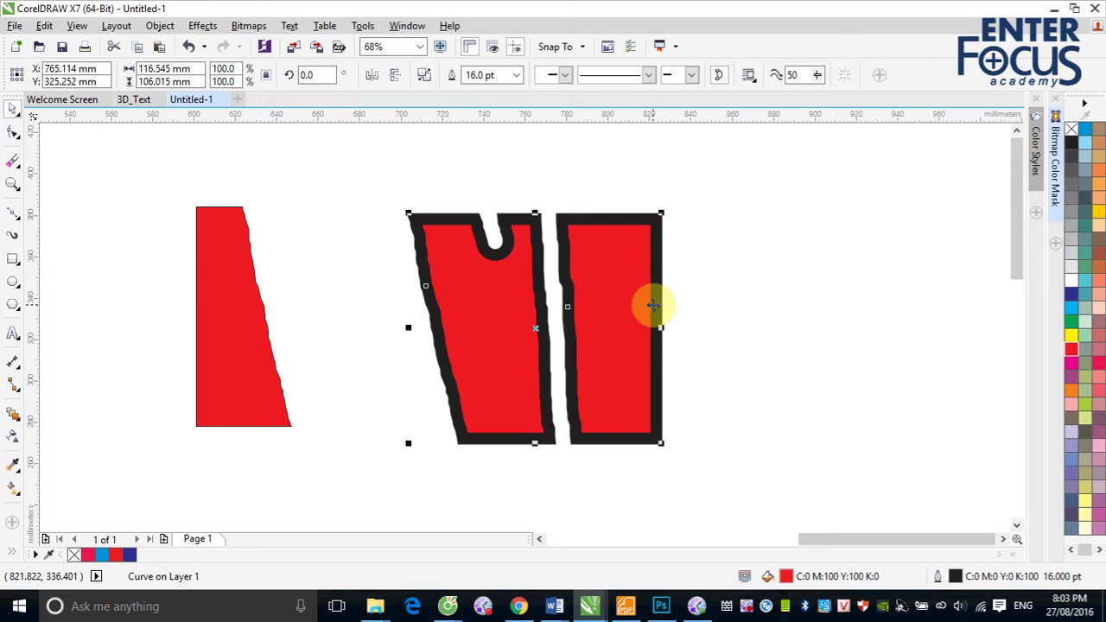
click(423, 78)
click(663, 346)
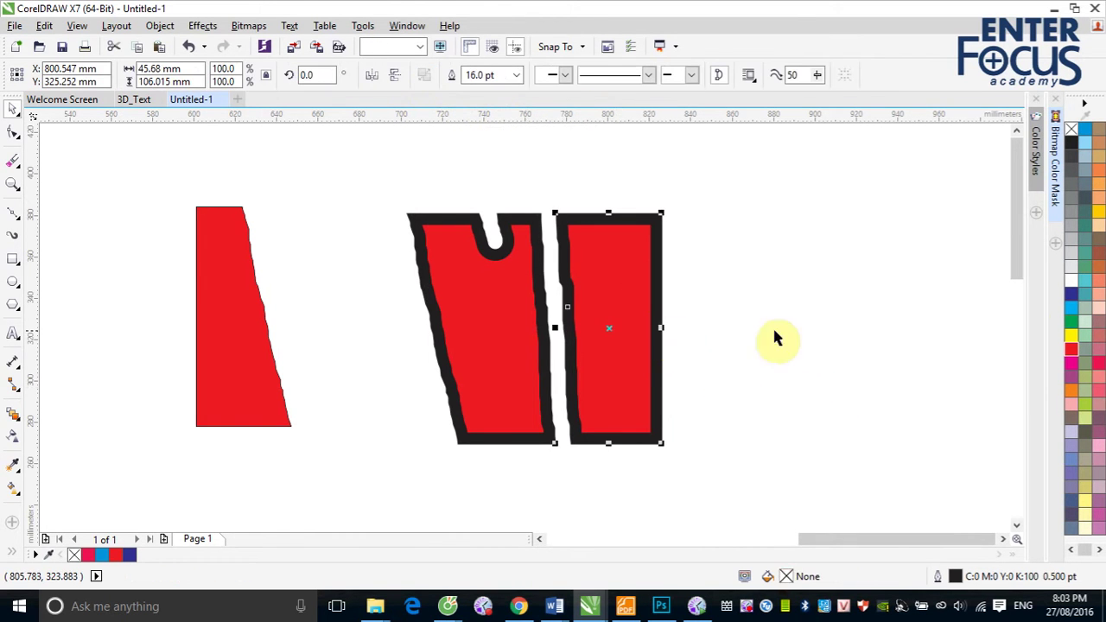
click(1071, 323)
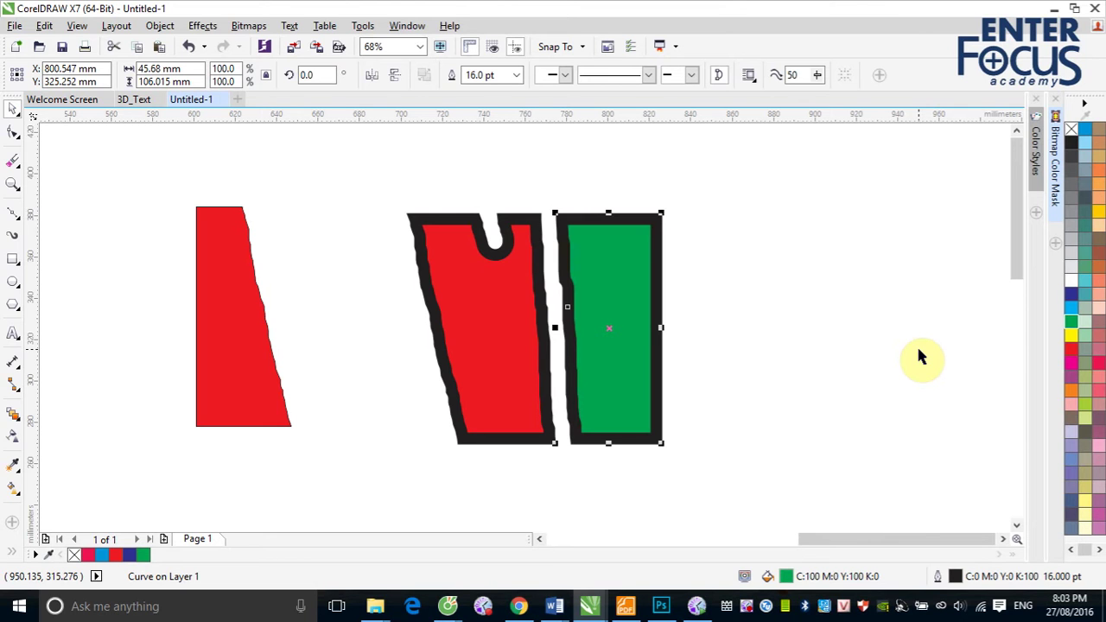
- Select all three cut red and green pieces and delete them from the page
mouse_move(158, 185)
mouse_down()
mouse_move(588, 371)
mouse_move(795, 544)
mouse_up()
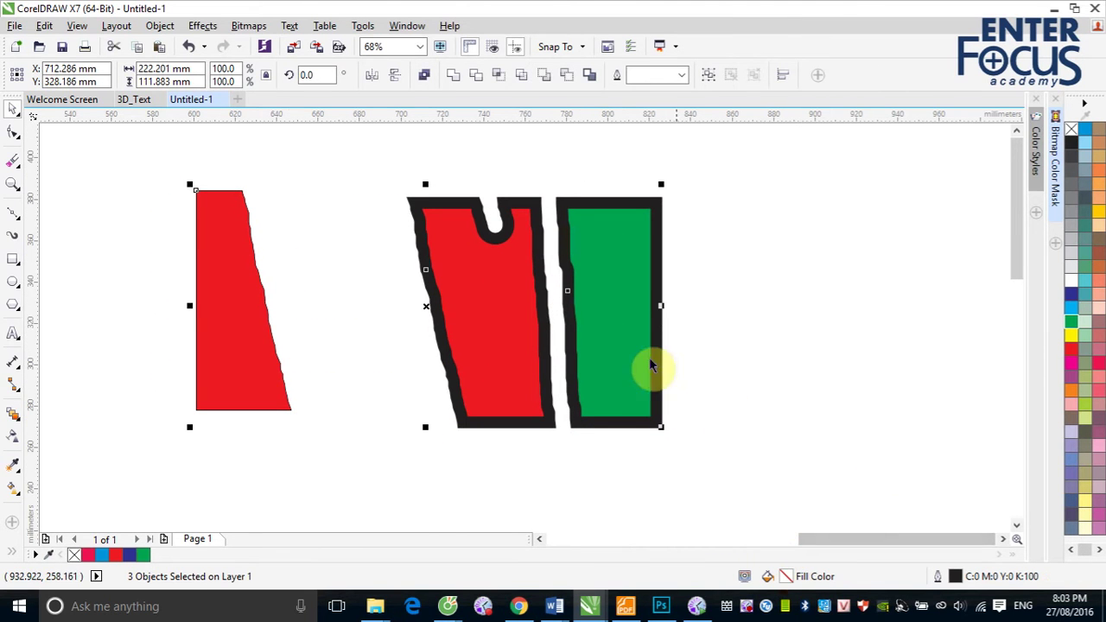
click(601, 344)
click(12, 160)
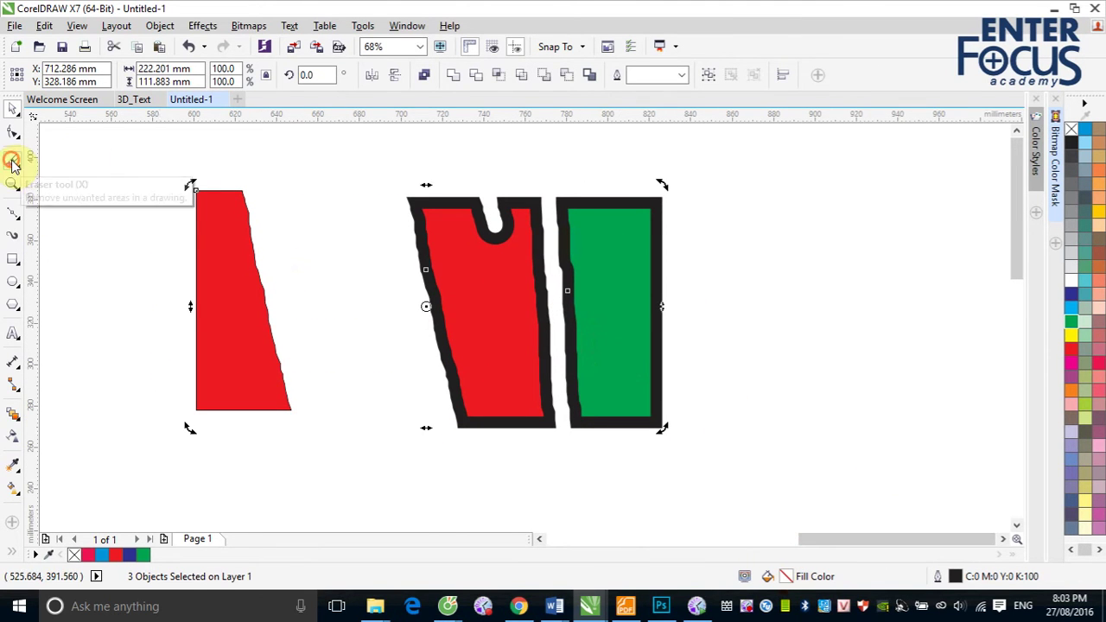
click(60, 181)
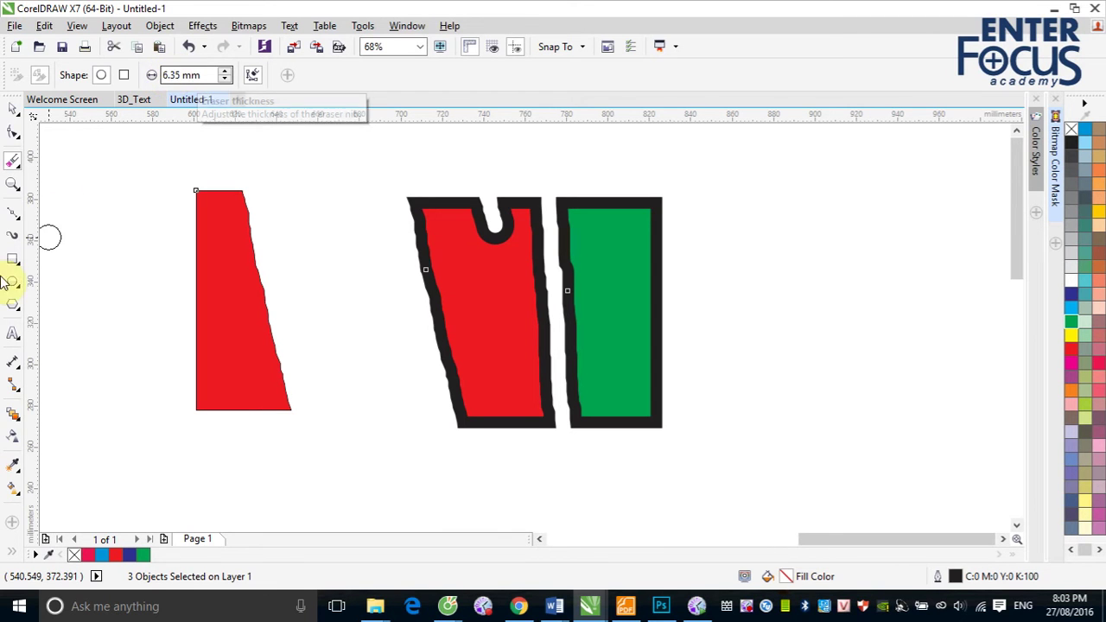
click(12, 108)
drag(156, 161, 724, 469)
key(Delete)
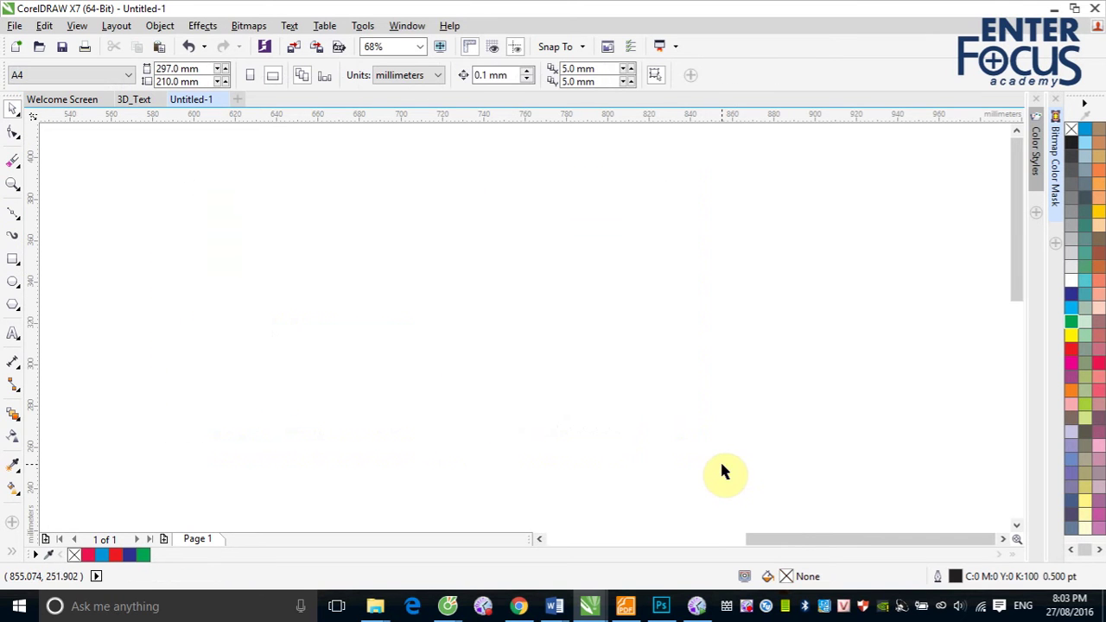
- Draw a rectangle about 202 mm wide and 134 mm high and fill it with red
click(13, 259)
drag(274, 218, 692, 497)
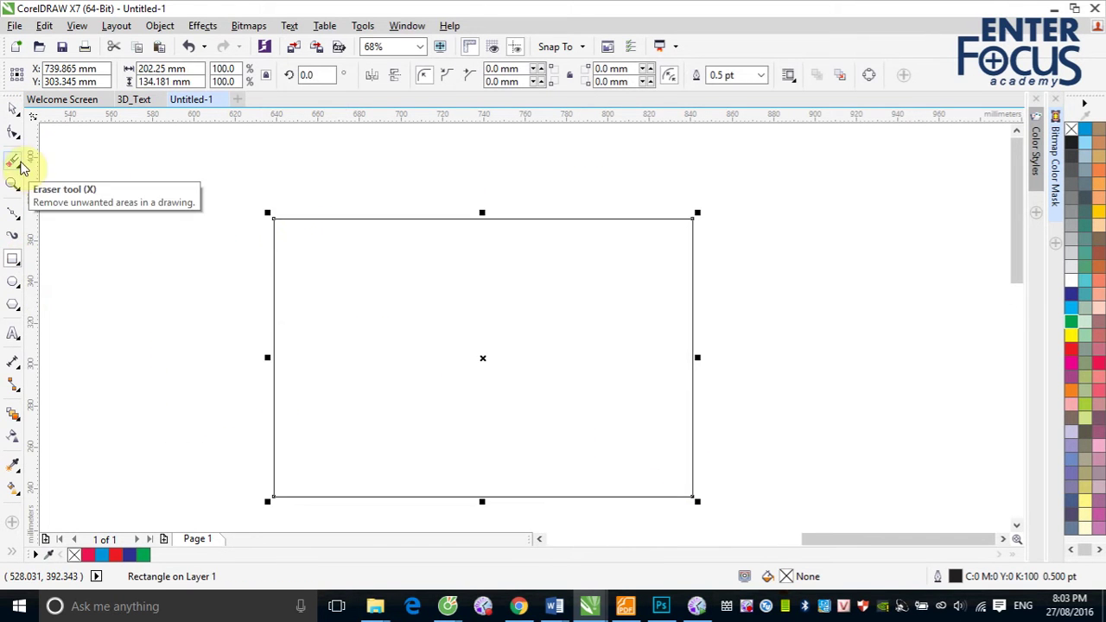
click(12, 109)
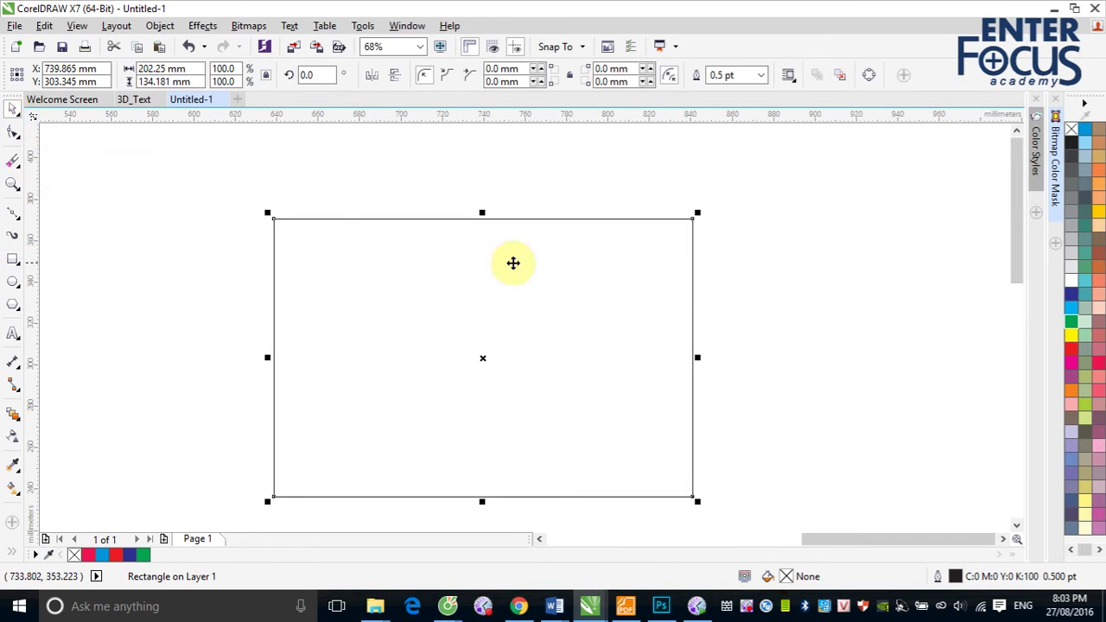
click(1071, 349)
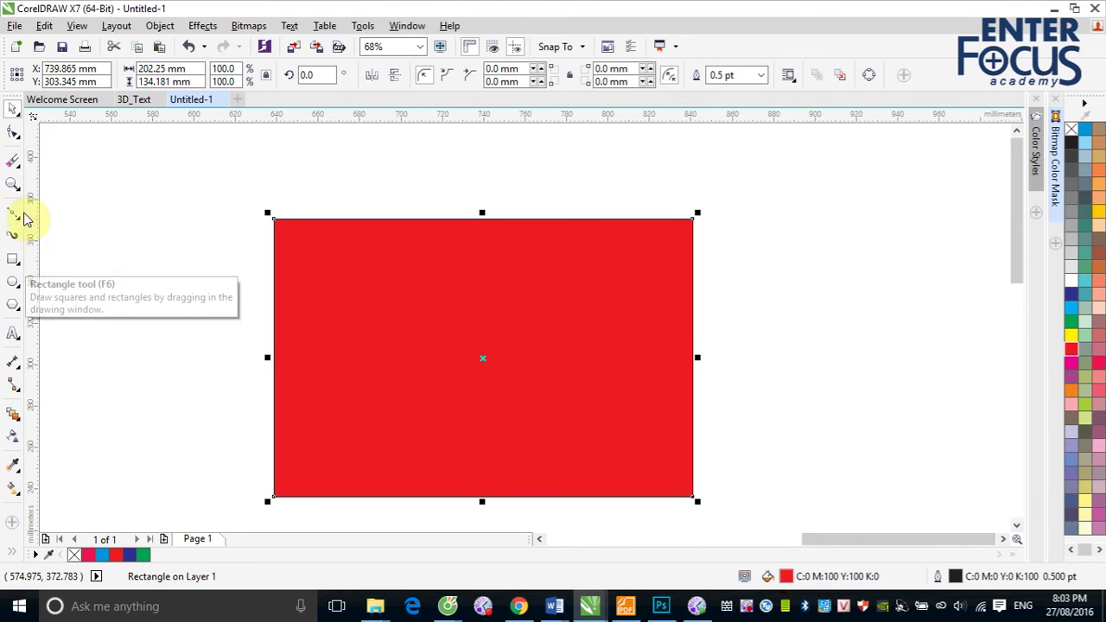
- Cut the red rectangle diagonally with the Knife tool from its upper-left corner to its lower-right corner
click(18, 165)
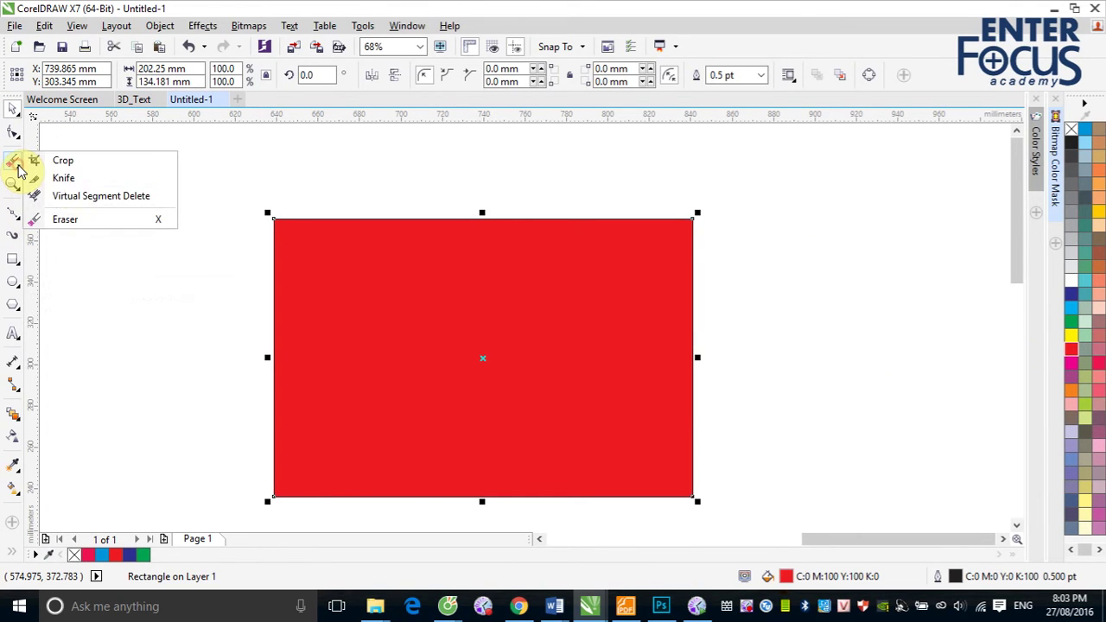
click(99, 178)
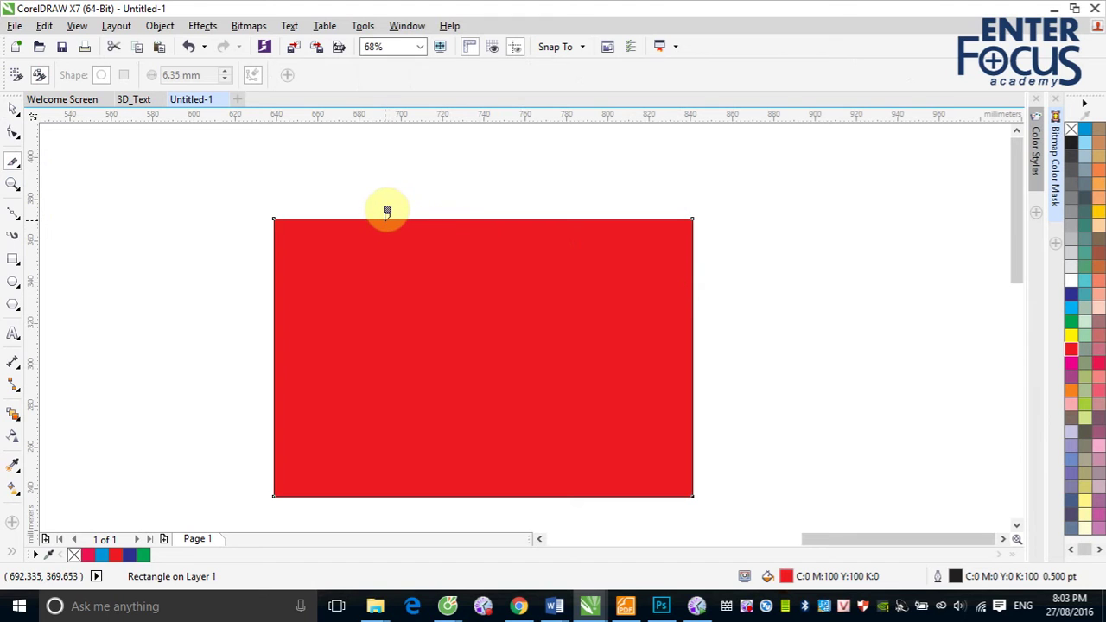
click(274, 220)
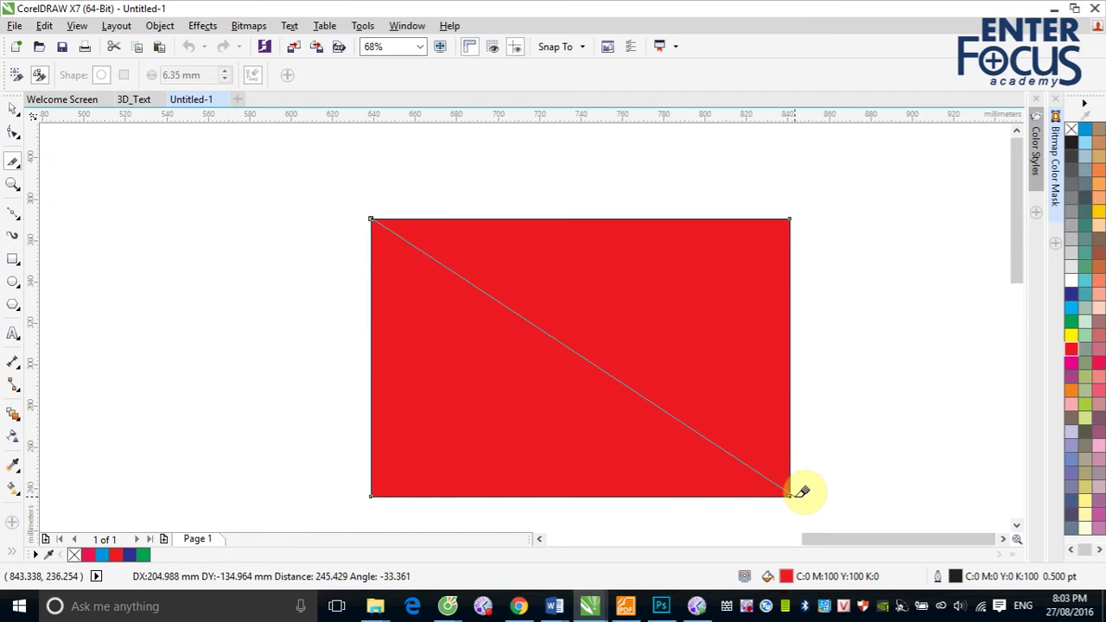
click(789, 493)
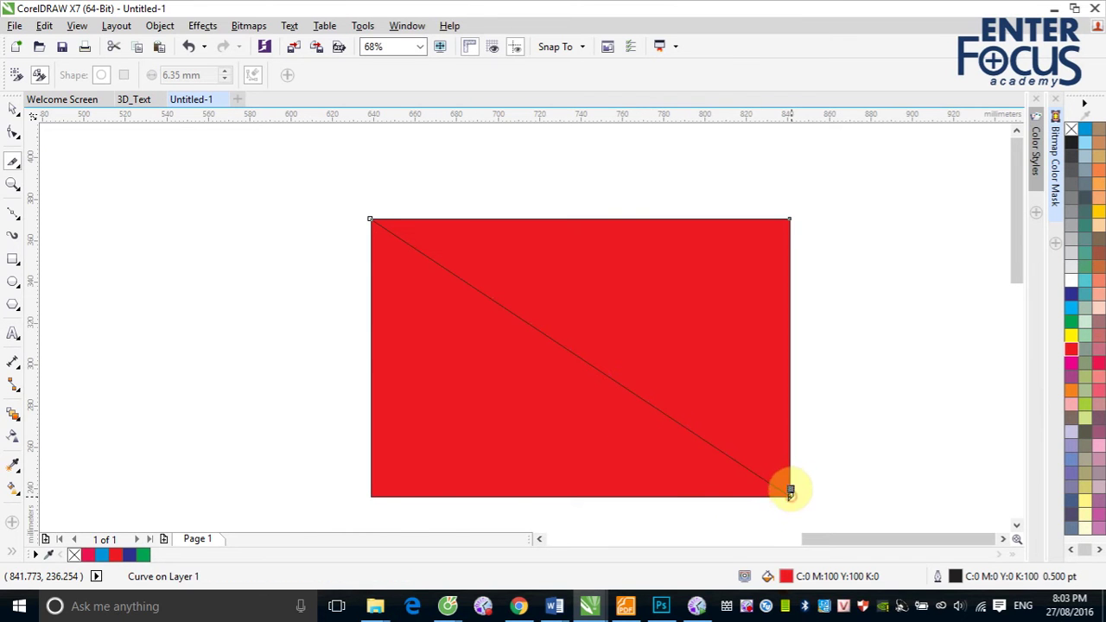
- Move the upper triangle up and right, away from the lower one, and fill it with magenta
click(12, 109)
click(165, 222)
click(538, 294)
drag(605, 277, 744, 215)
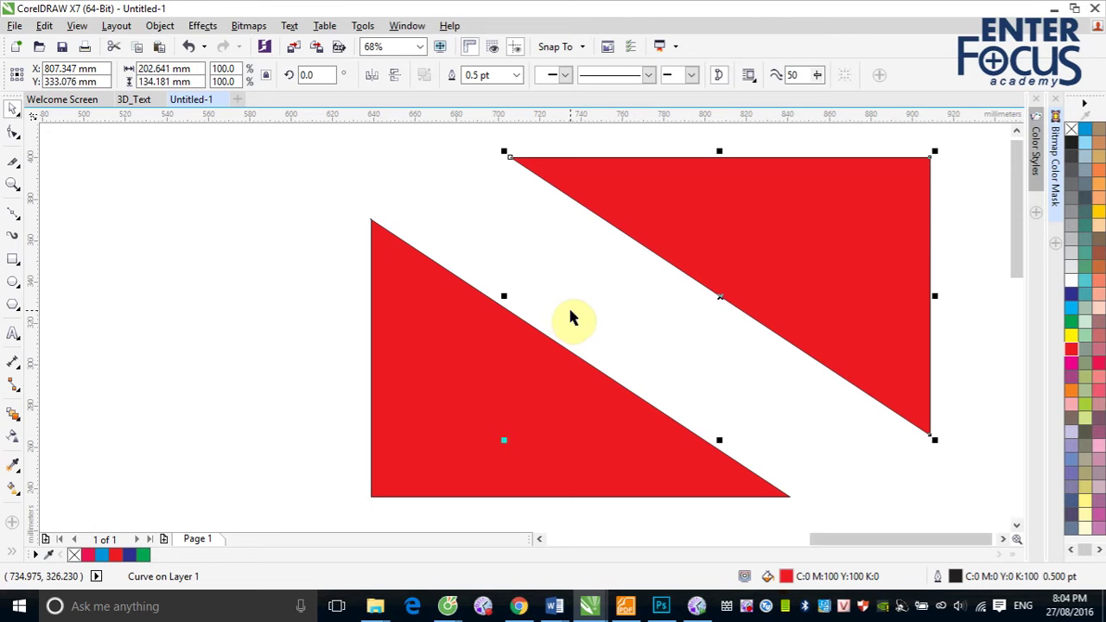
click(444, 210)
click(671, 208)
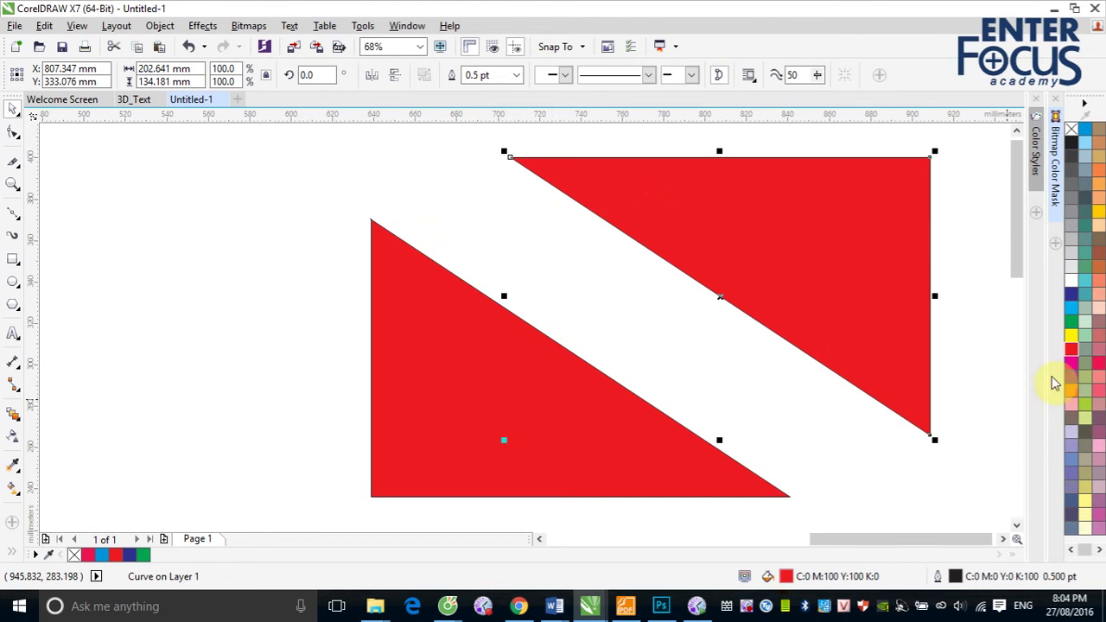
click(1072, 362)
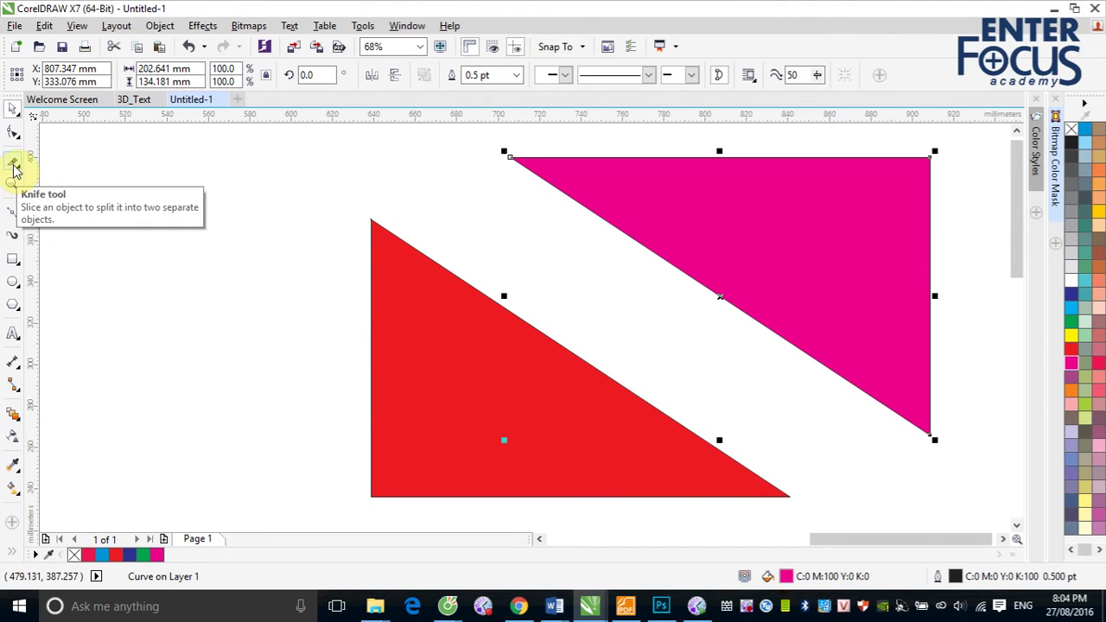
- Try Knife cuts on the magenta triangle at its sharp left tip and along the sloped edge near it
click(396, 235)
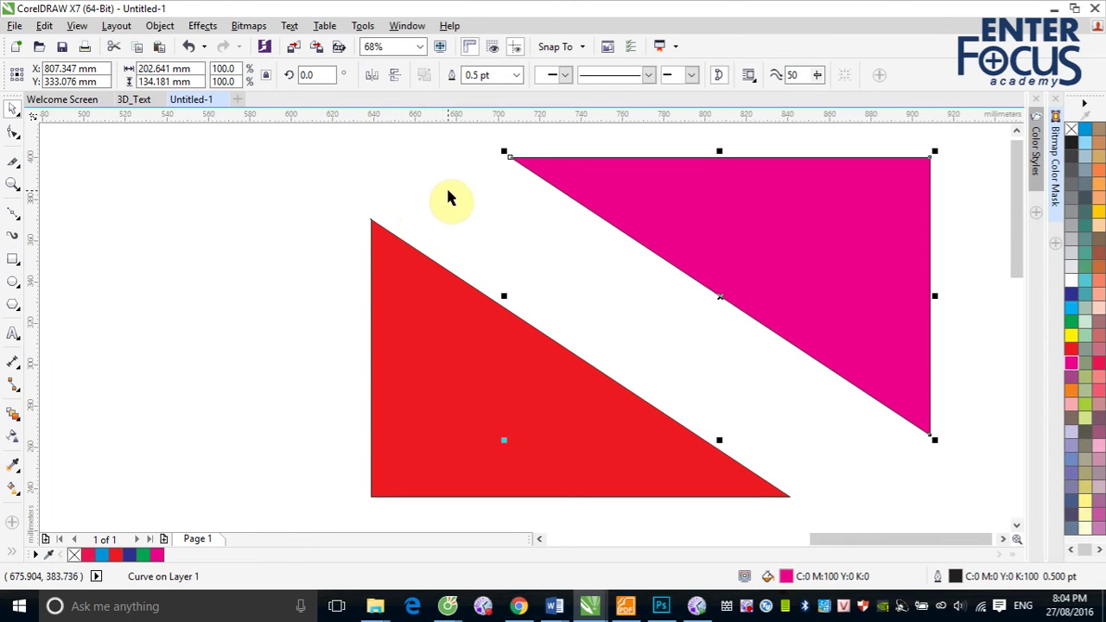
key(z)
drag(493, 144, 531, 179)
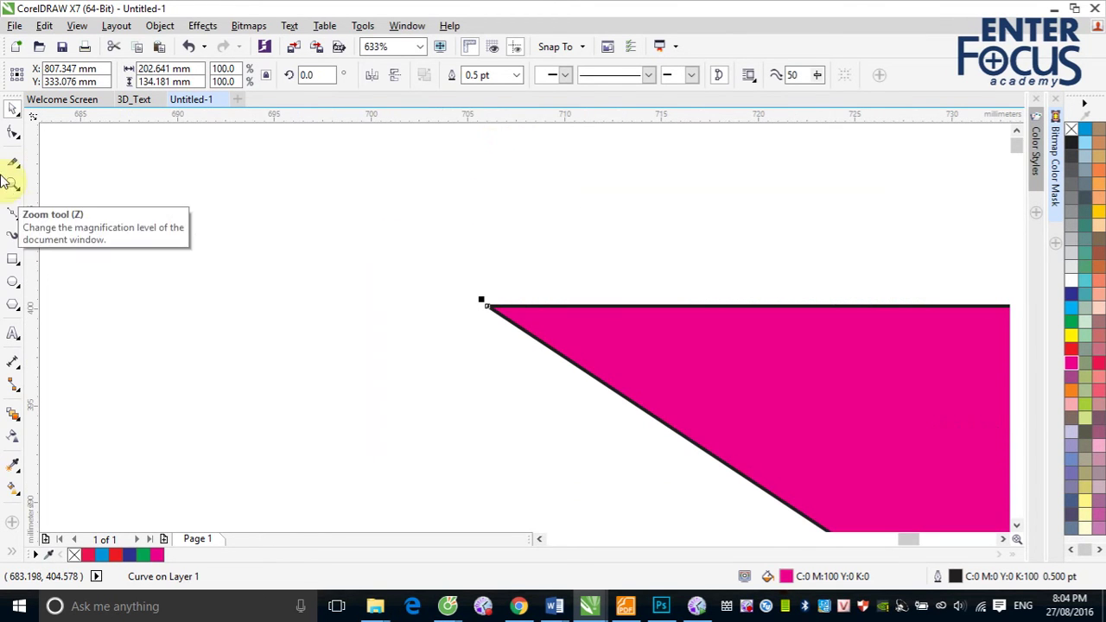
click(13, 131)
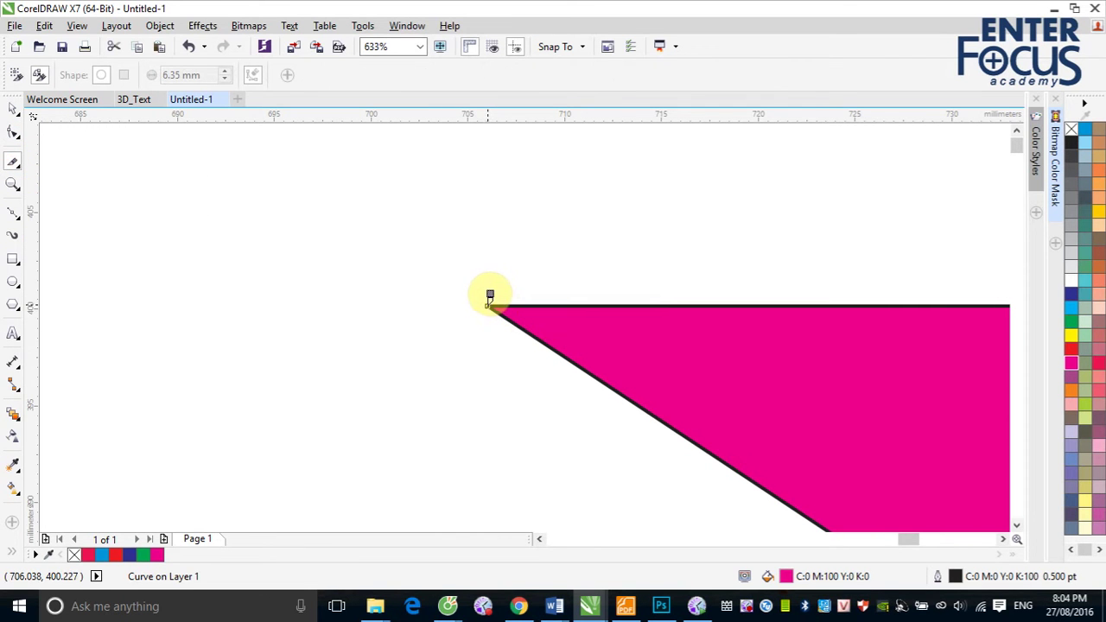
click(490, 300)
click(534, 335)
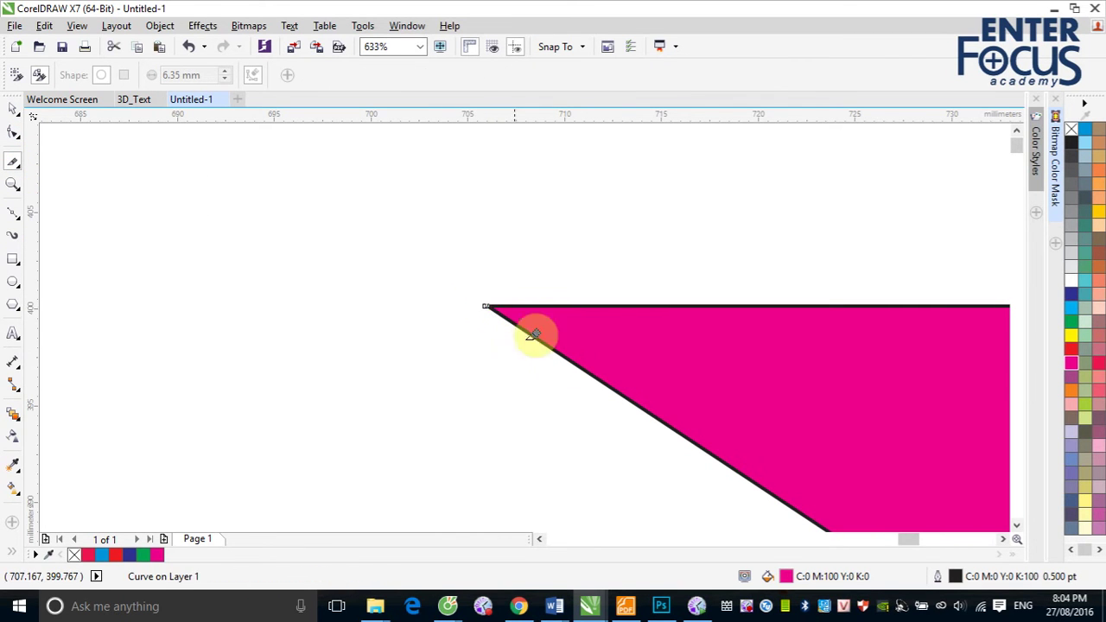
click(669, 416)
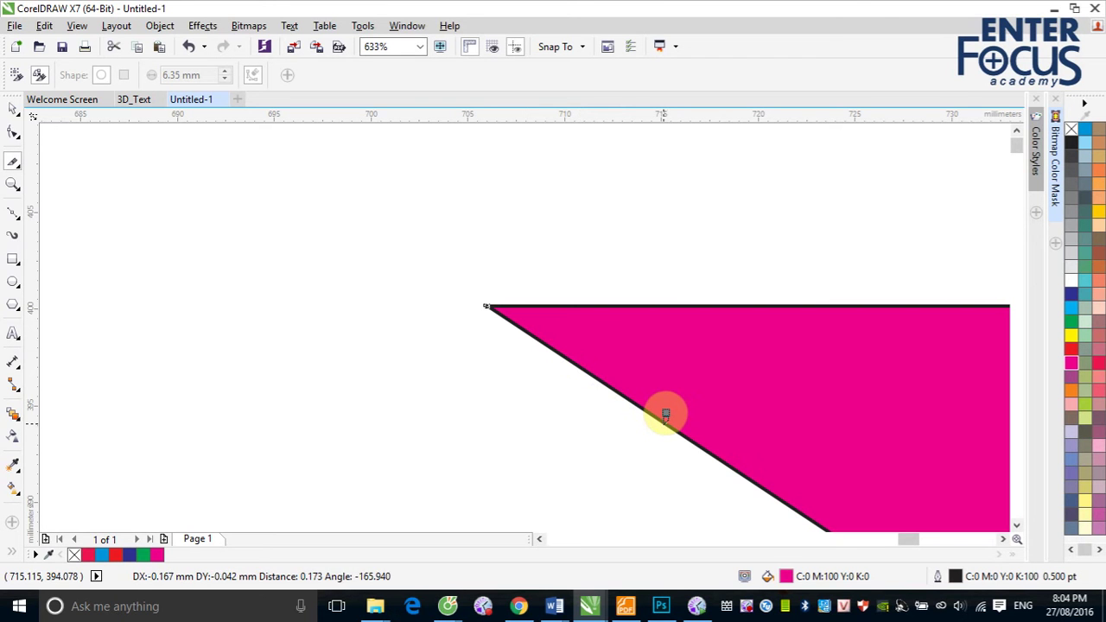
- Select the magenta triangle and move it up, away from the slivers cut at its tip
click(12, 108)
click(283, 313)
click(575, 365)
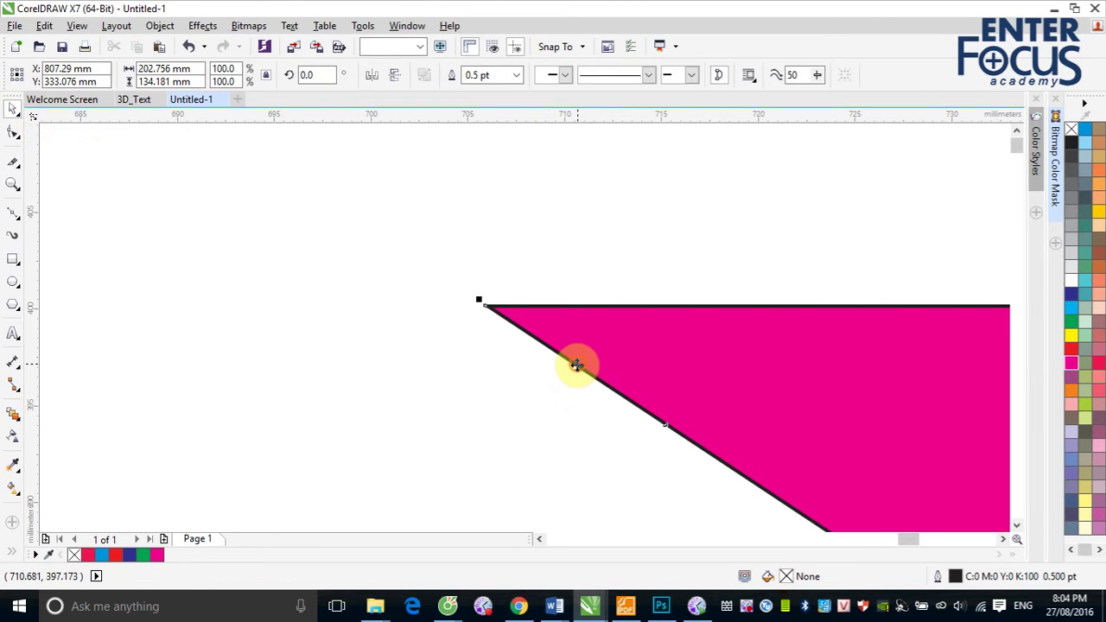
drag(575, 366, 620, 217)
- Reshape the magenta triangle's left tip with the Shape tool, pulling two nodes down and left to form a blunt, notched end
click(13, 134)
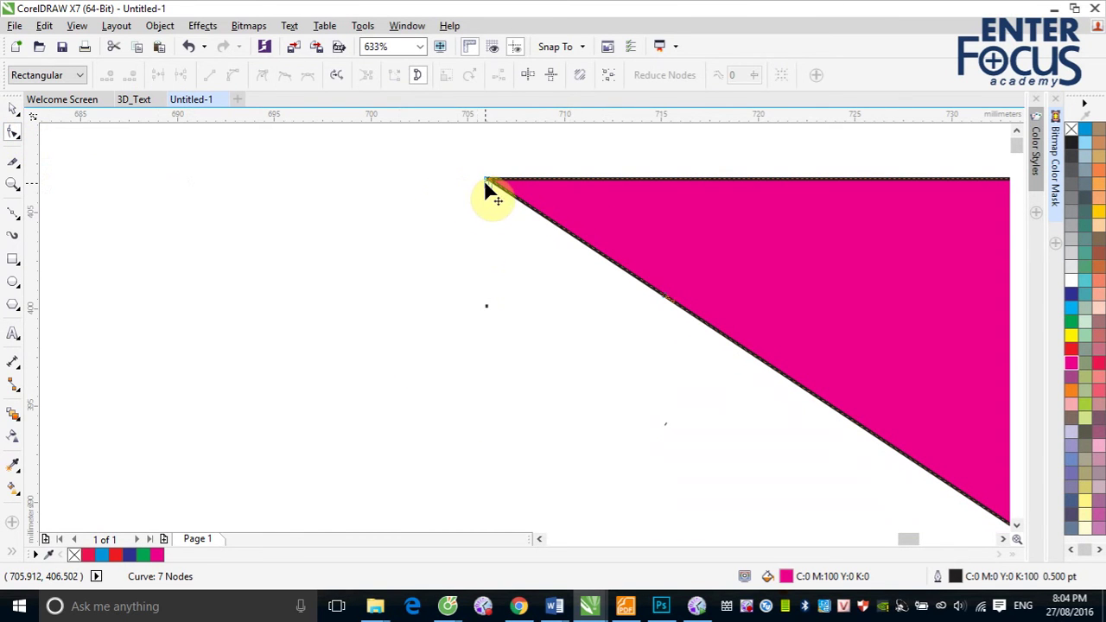
drag(485, 180, 442, 222)
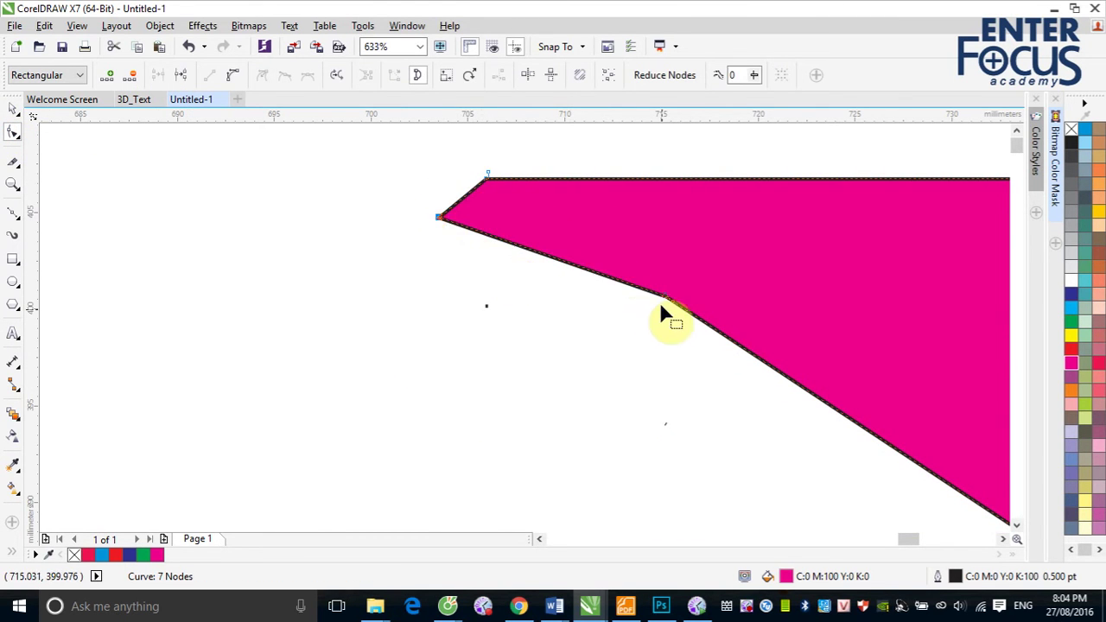
drag(669, 302, 605, 338)
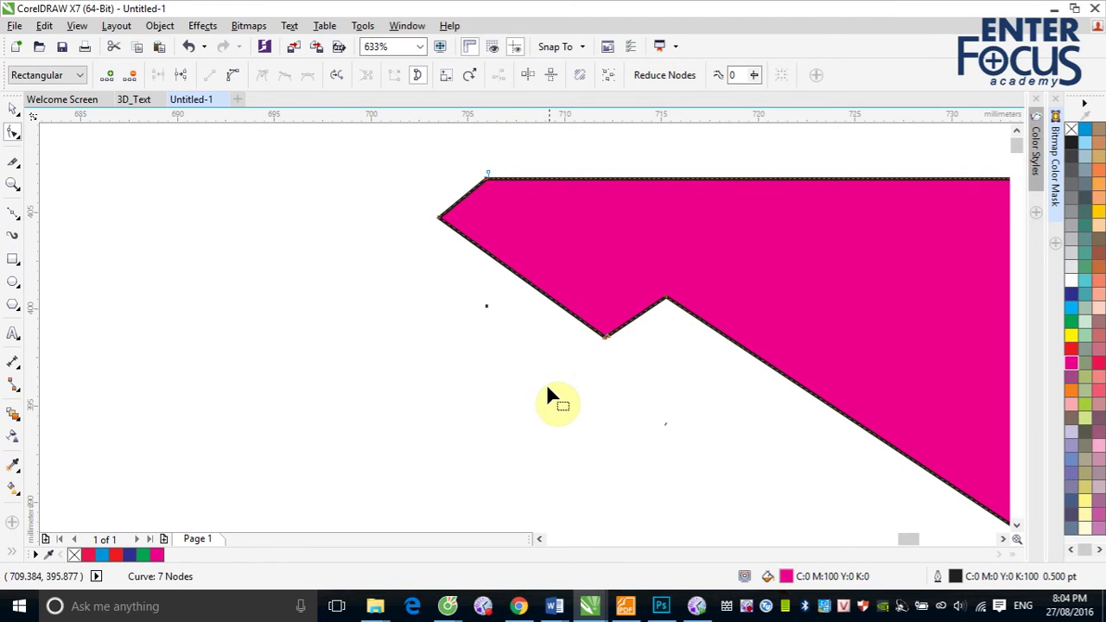
- Try to cut the reshaped magenta tip with the Knife tool from its left corner and its upper corner
click(13, 162)
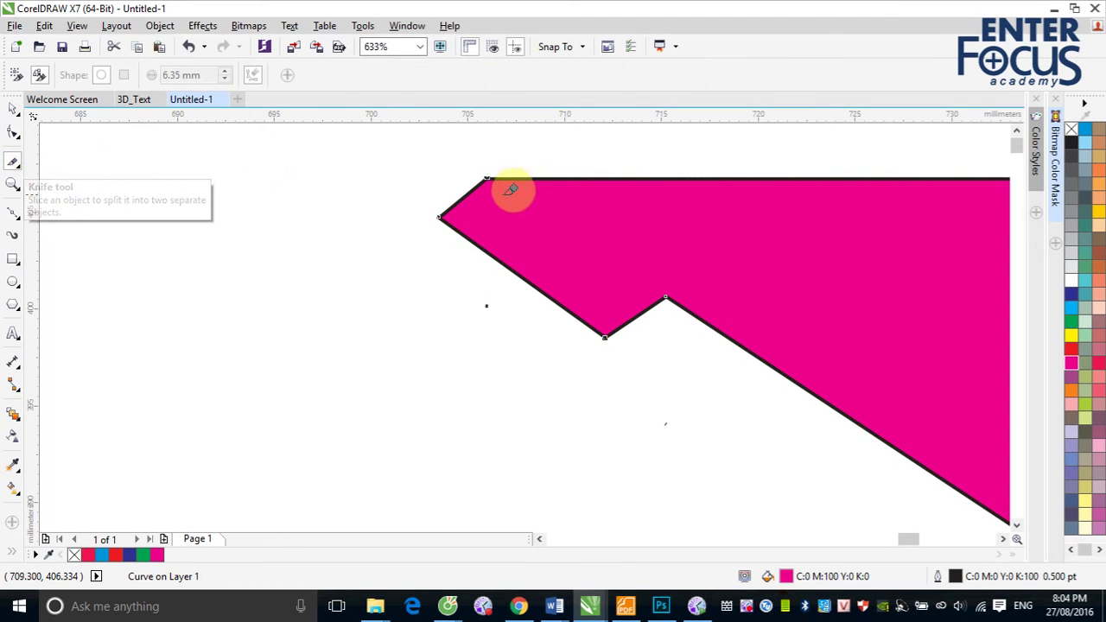
click(440, 213)
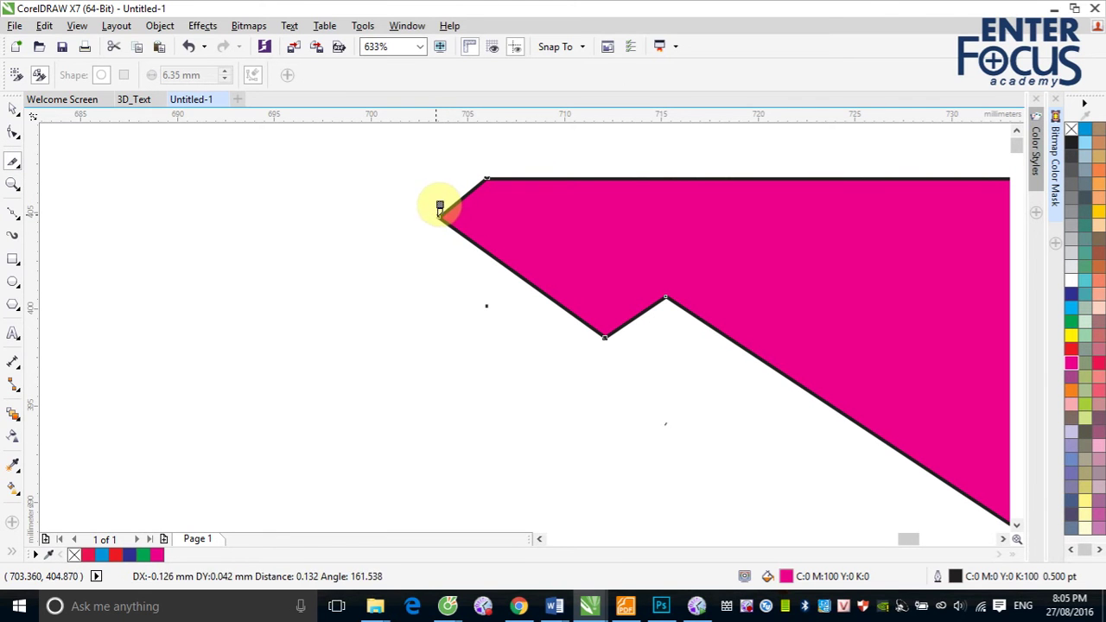
drag(440, 208, 657, 273)
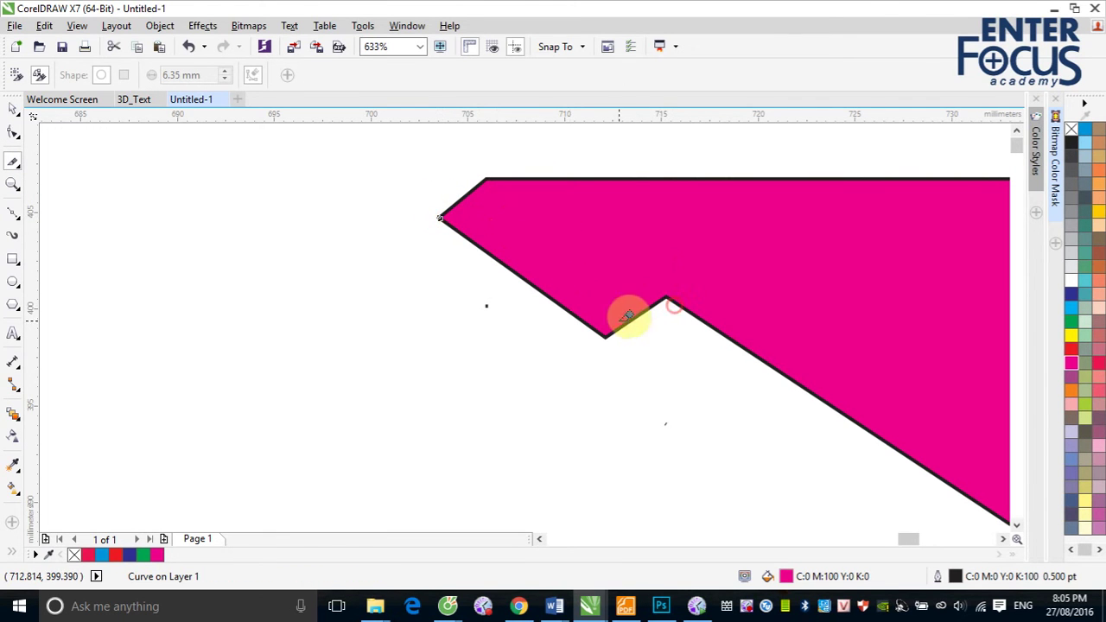
mouse_move(440, 214)
mouse_down()
mouse_move(640, 228)
mouse_move(734, 282)
mouse_move(758, 359)
mouse_move(735, 388)
mouse_up()
click(492, 230)
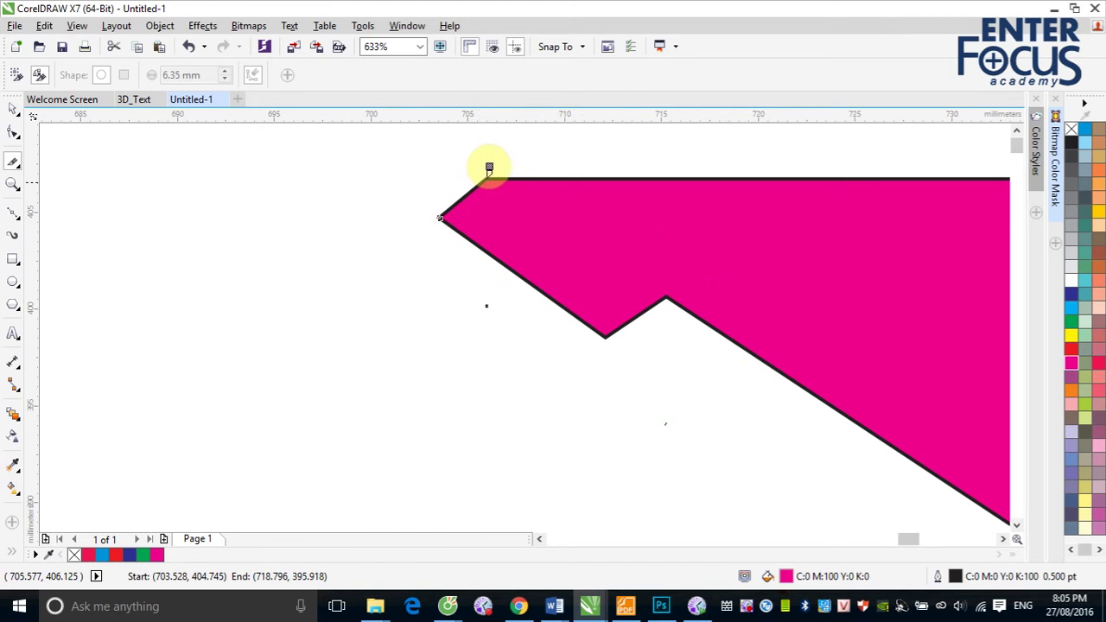
mouse_move(494, 167)
mouse_down()
mouse_move(501, 177)
mouse_move(489, 167)
mouse_up()
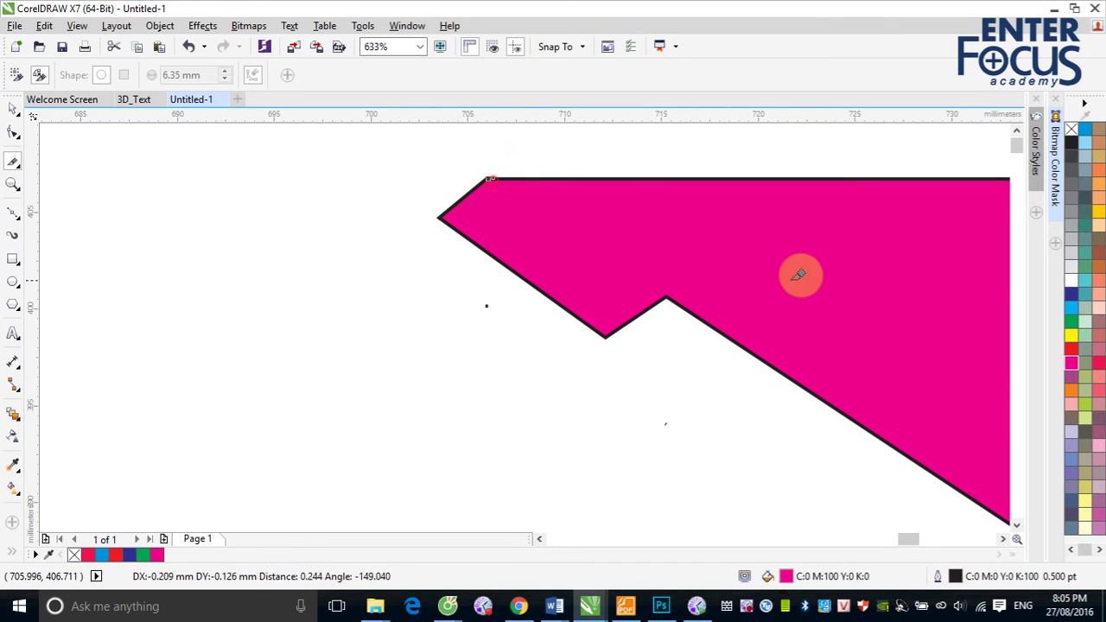
click(852, 256)
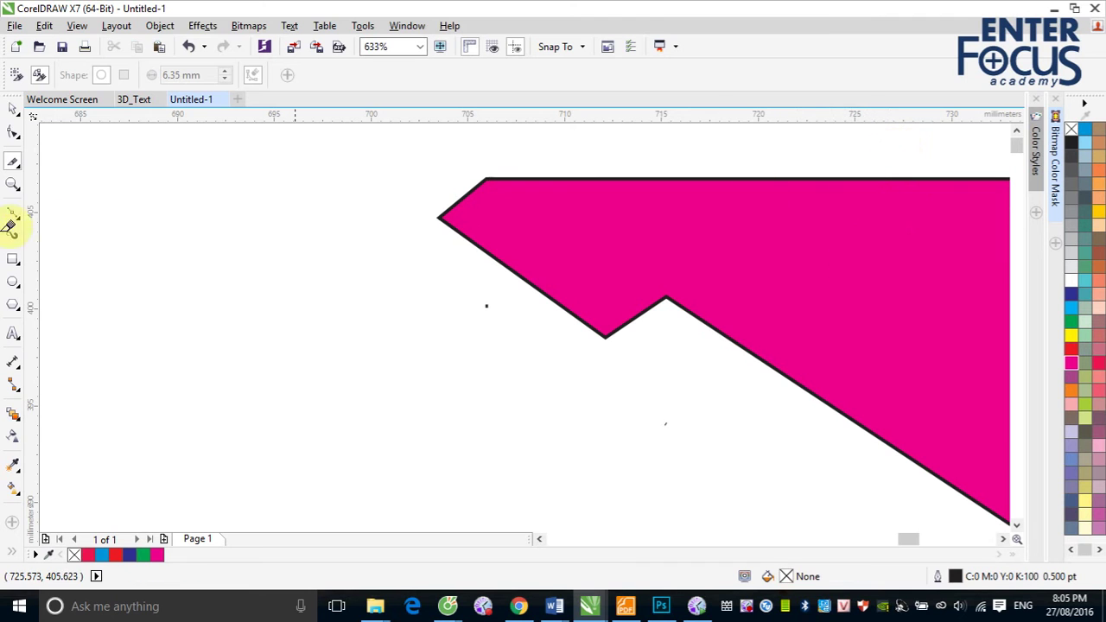
- Cut off the magenta shape's lower-right corner with a curved freehand Knife stroke between its vertical and sloped edges
click(13, 113)
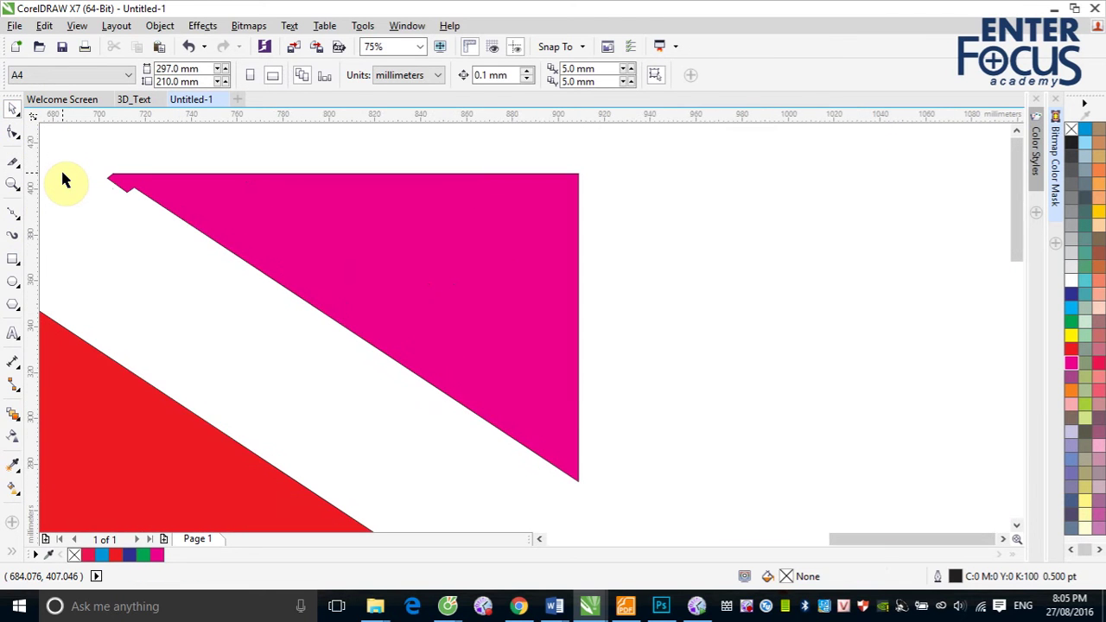
scroll(62, 179, down, 5)
click(247, 237)
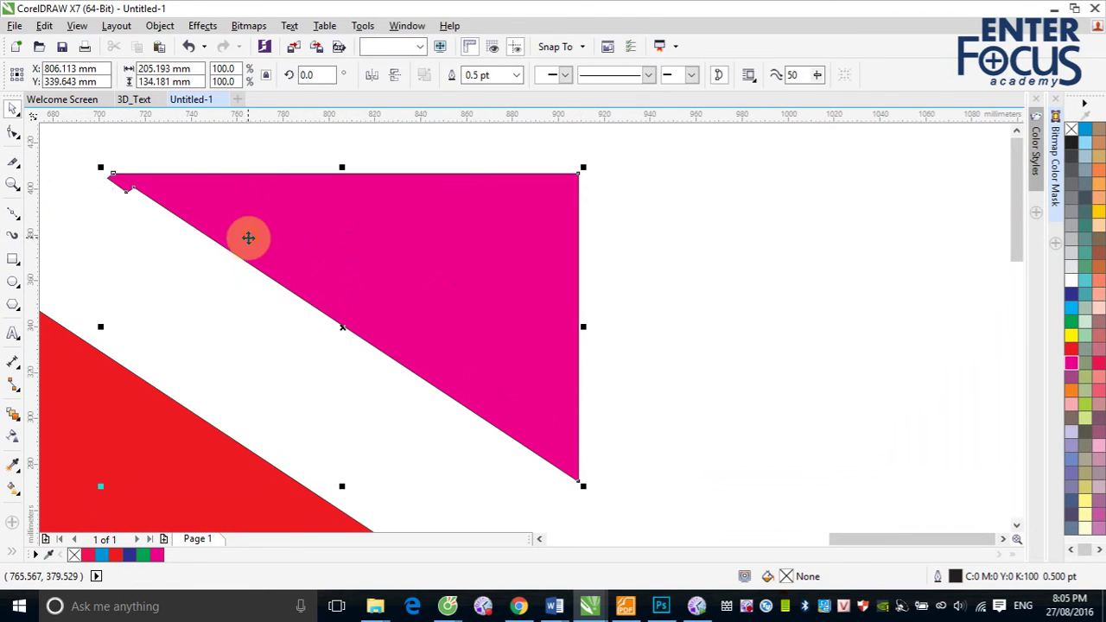
click(10, 166)
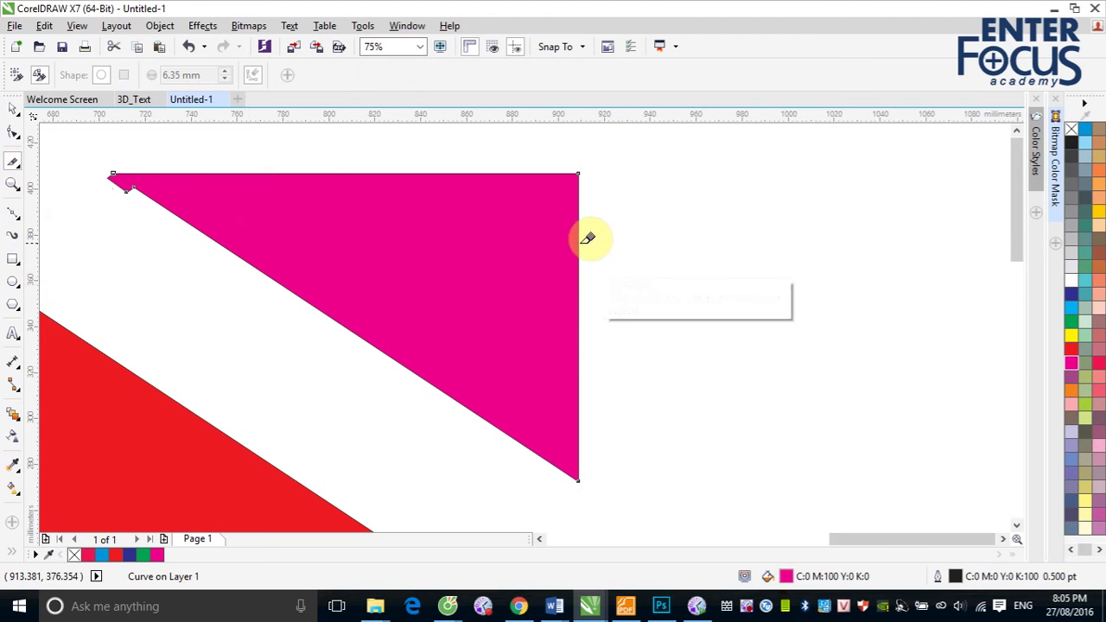
click(578, 245)
click(391, 379)
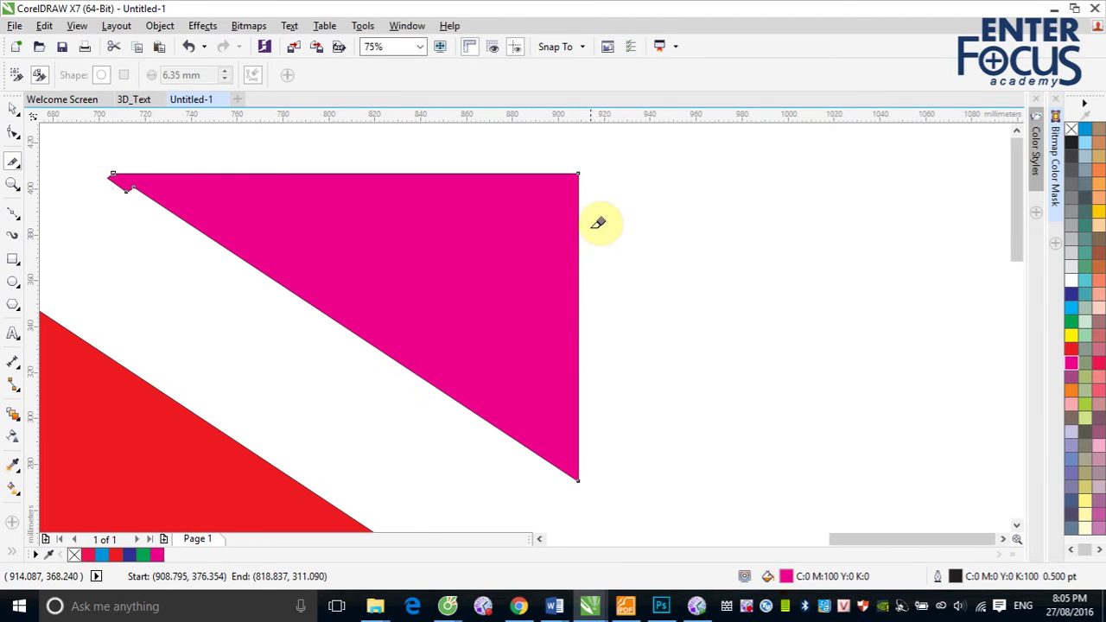
mouse_move(579, 235)
mouse_down()
mouse_move(426, 388)
mouse_move(581, 304)
mouse_up()
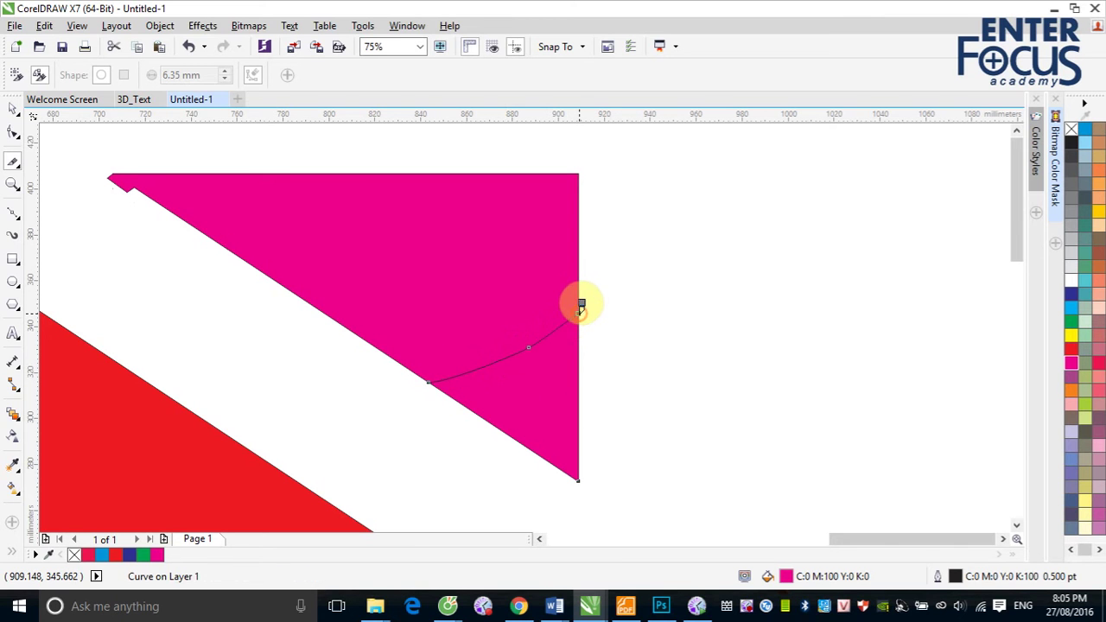
click(13, 113)
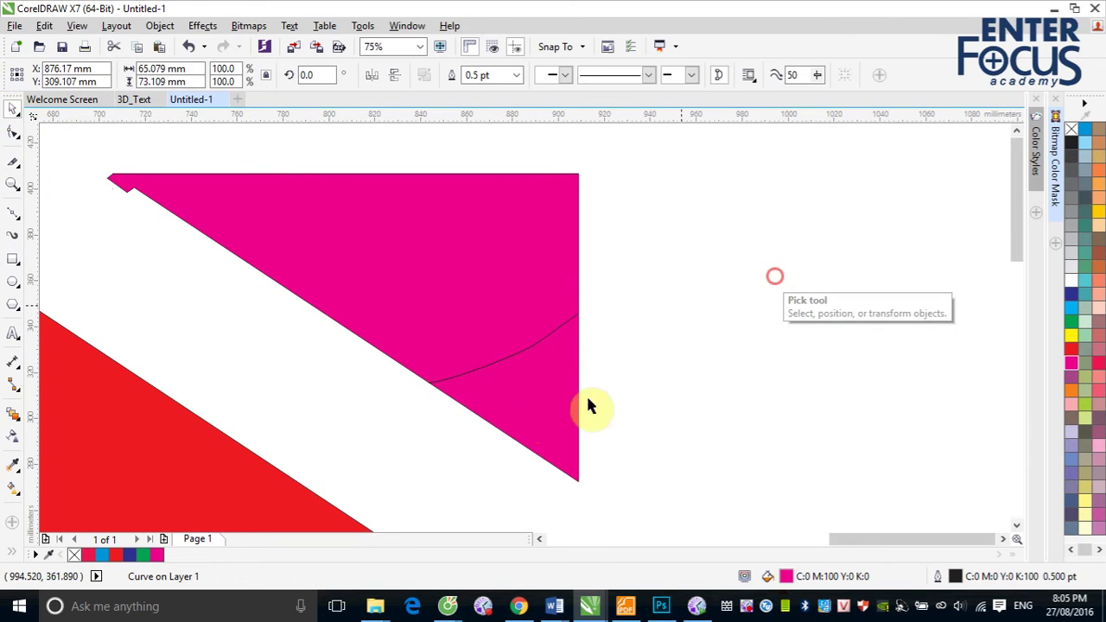
- Move the cut-off corner piece away to the lower right, and delete both magenta pieces with Virtual Segment Delete
drag(548, 449, 697, 475)
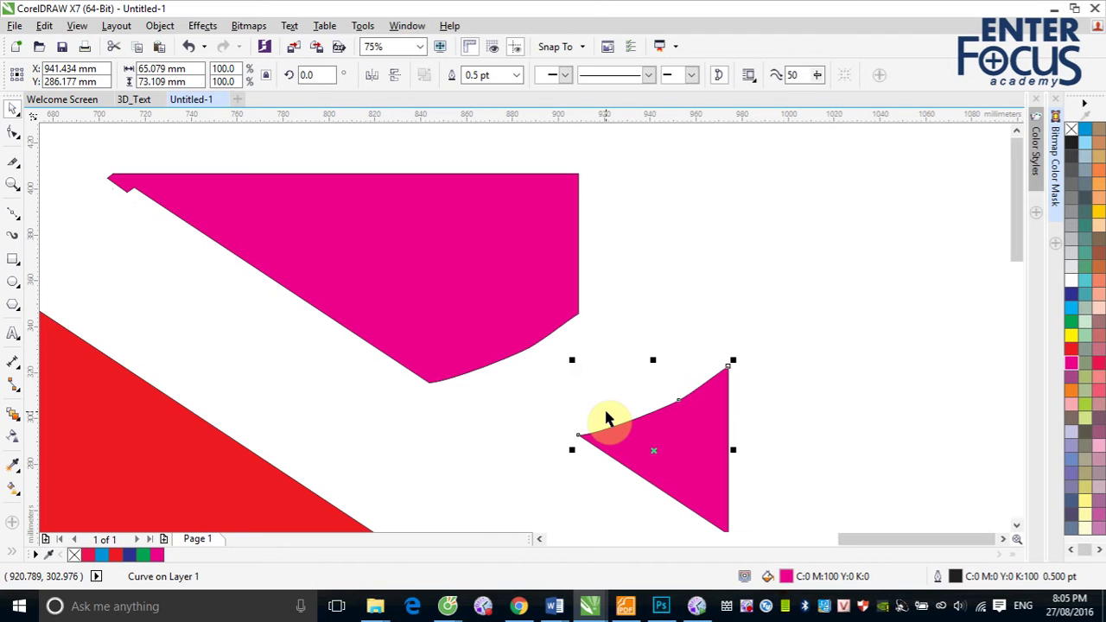
click(677, 446)
click(13, 161)
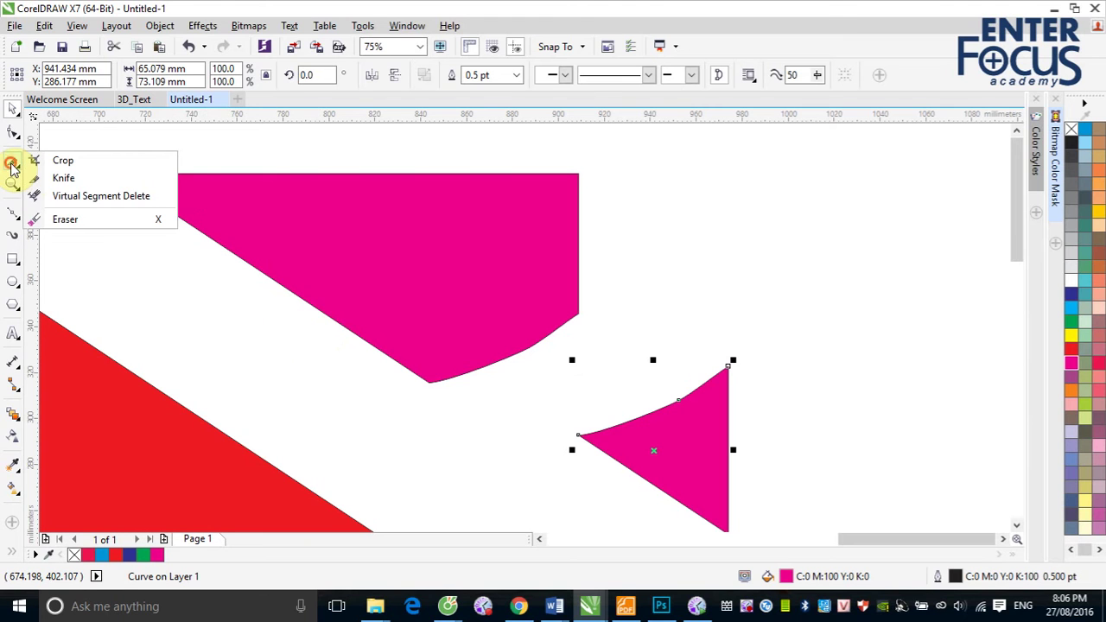
click(83, 197)
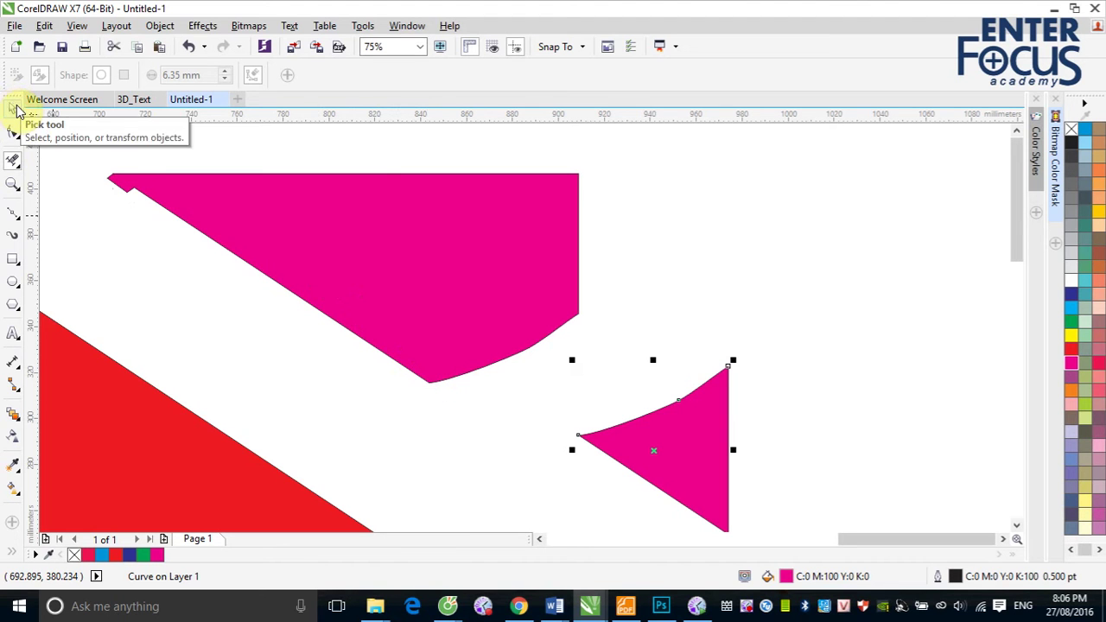
click(558, 340)
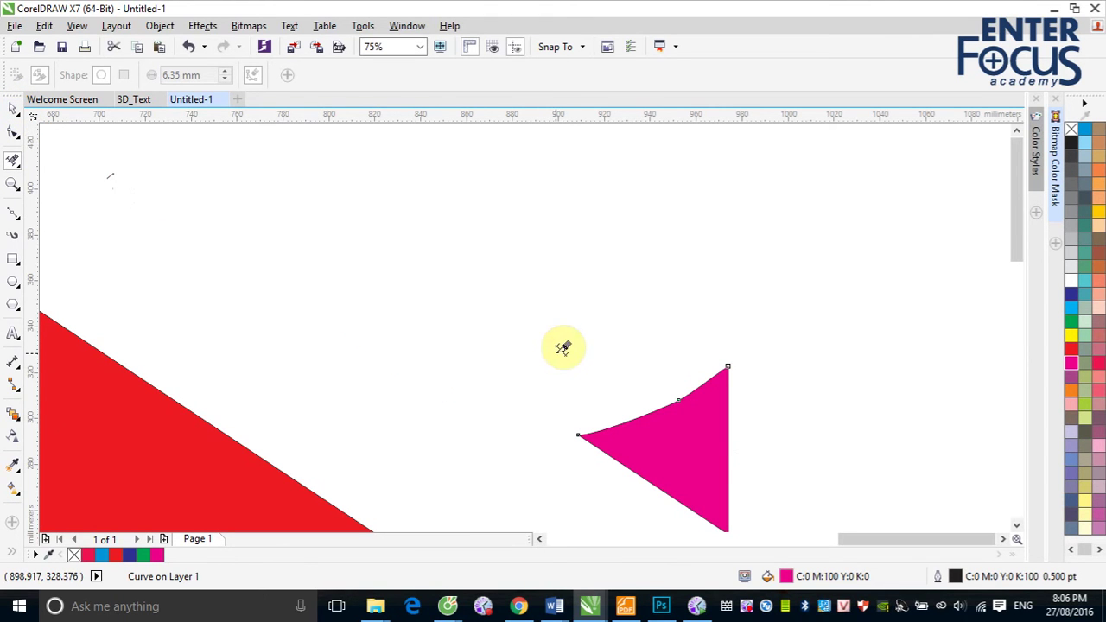
click(647, 415)
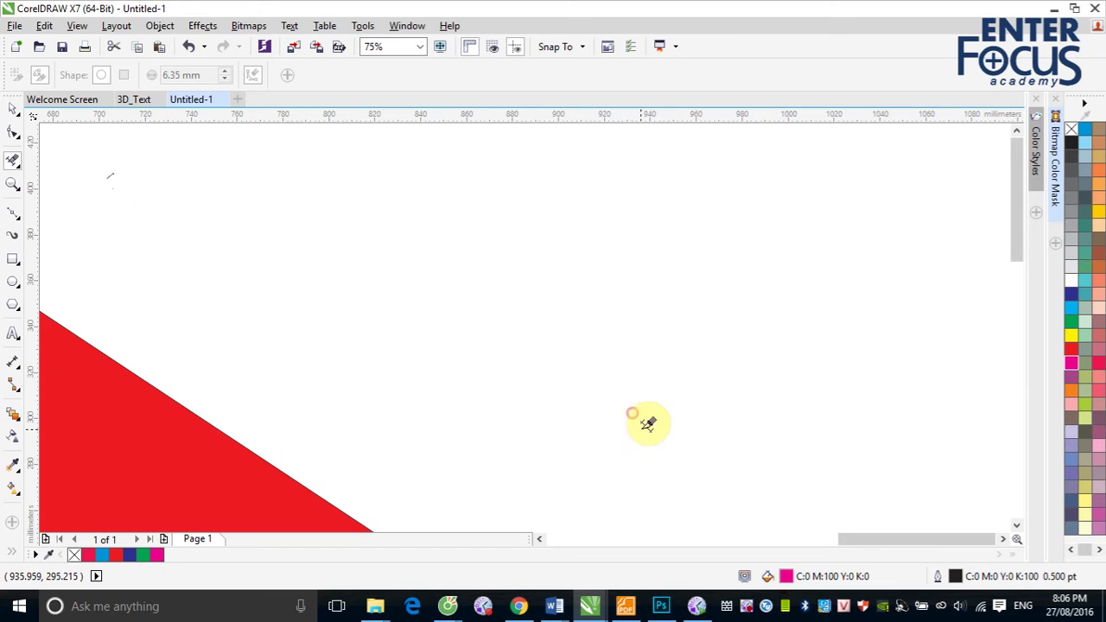
- Select all remaining objects in the drawing and delete them to leave an empty workspace
click(13, 111)
key(F4)
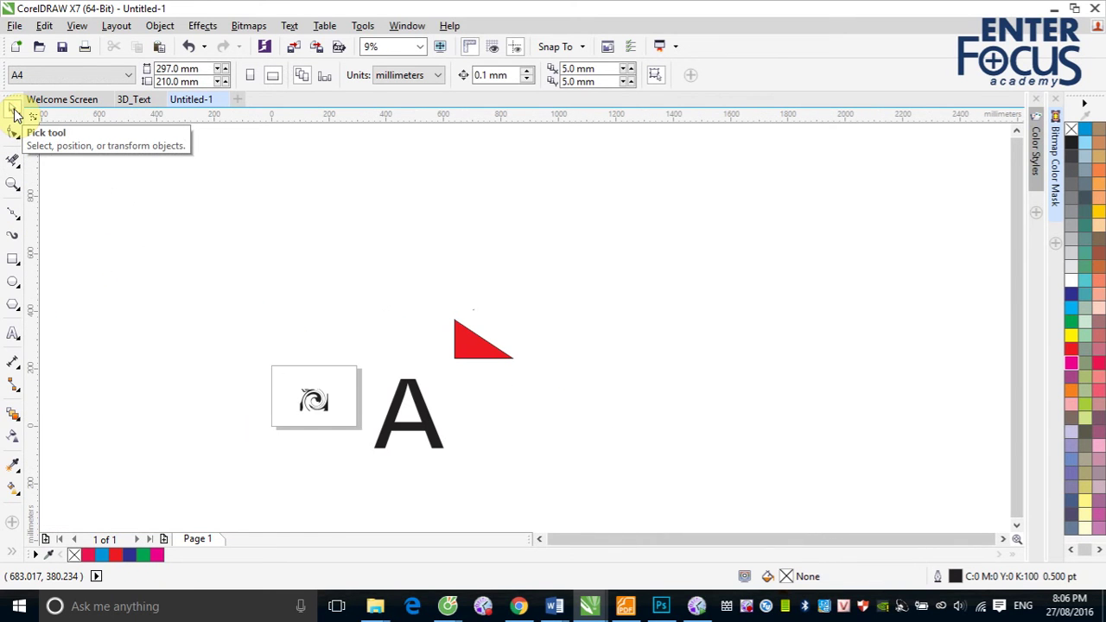
key(ctrl+a)
key(Delete)
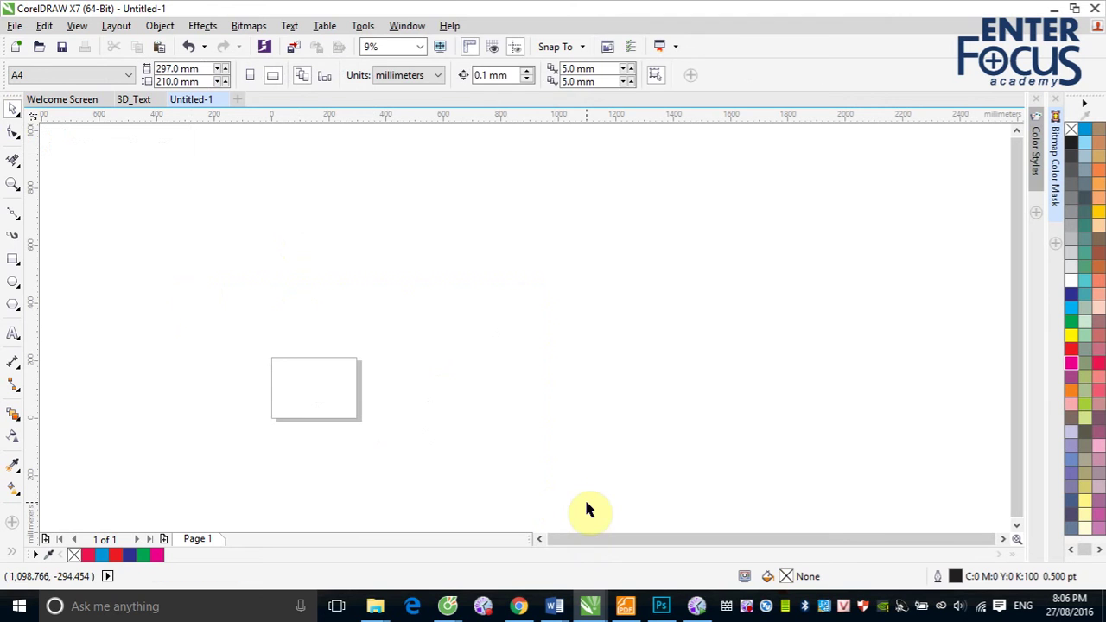
- Draw a wide open zigzag line with ten nodes above and beyond the page using the Bézier tool, and deselect it
click(11, 215)
click(178, 325)
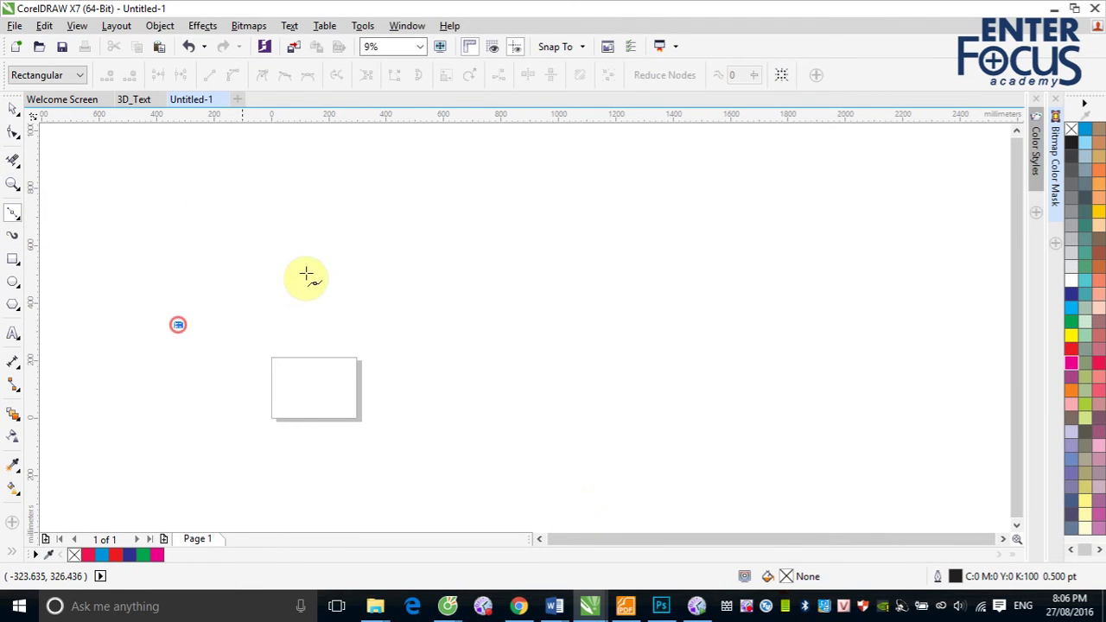
click(283, 263)
click(336, 329)
click(427, 253)
click(456, 321)
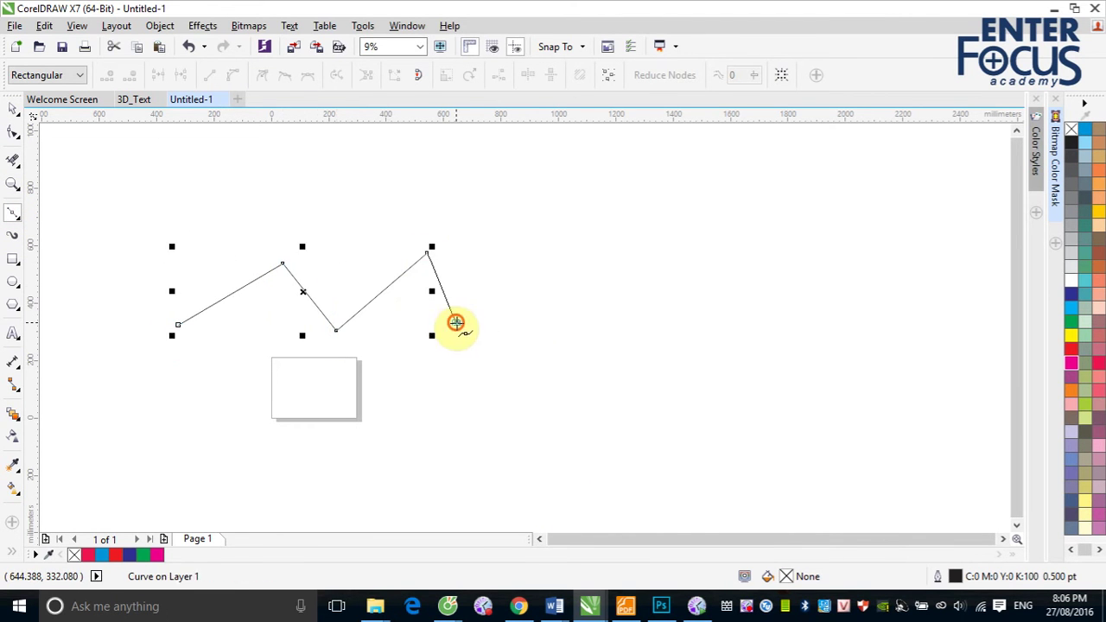
click(578, 248)
click(598, 362)
click(736, 248)
click(723, 368)
click(806, 296)
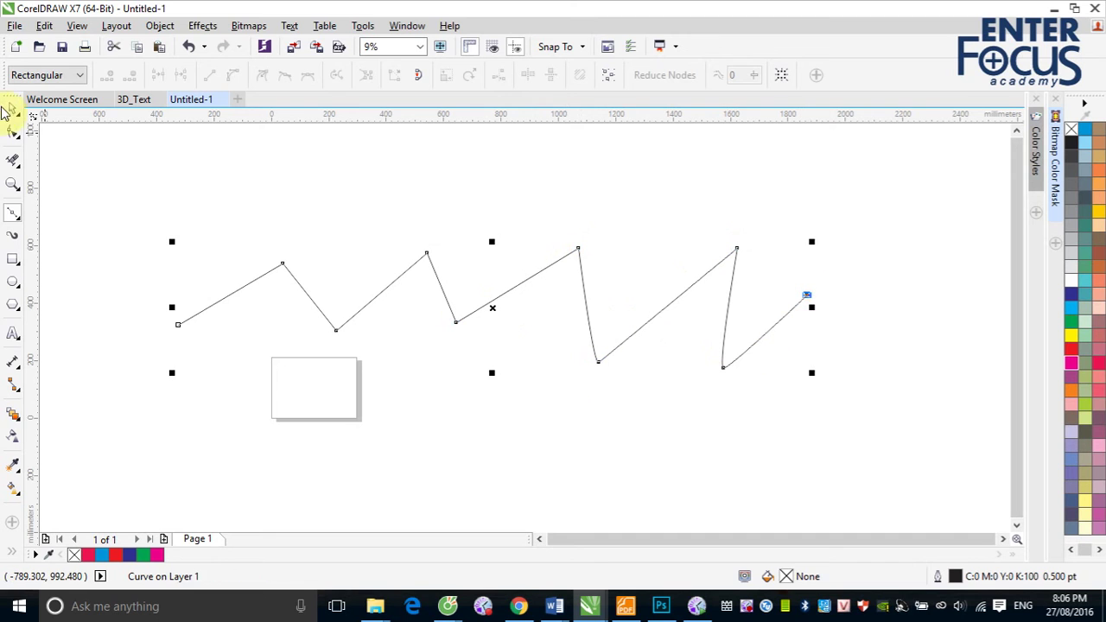
click(12, 108)
click(249, 167)
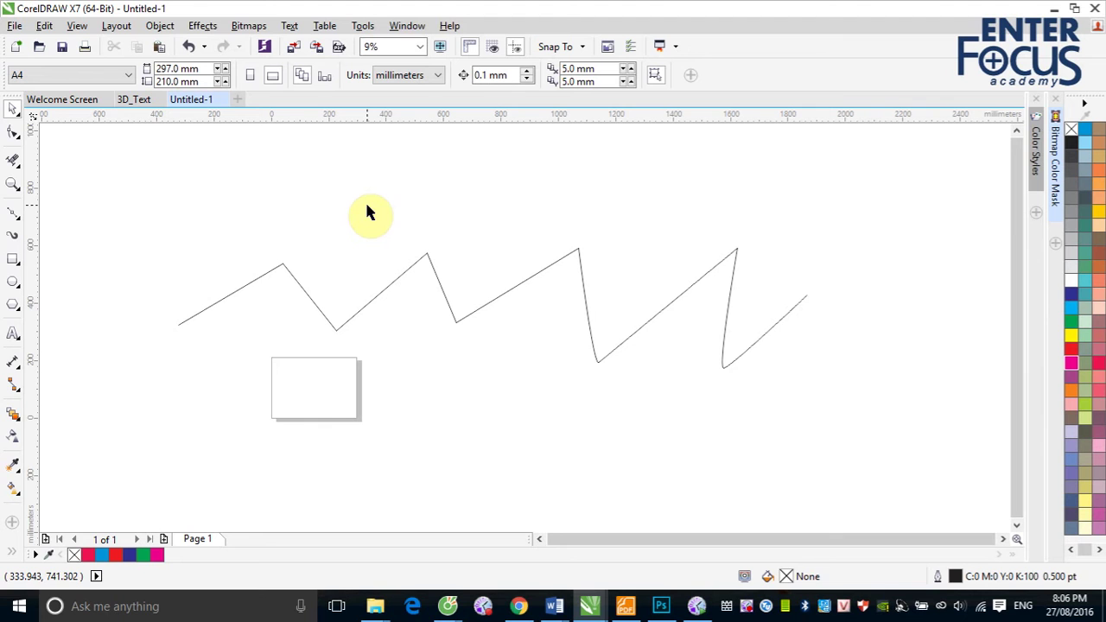
- Try Virtual Segment Delete on the zigzag's first segment and at its first peak, undoing each deletion
click(13, 131)
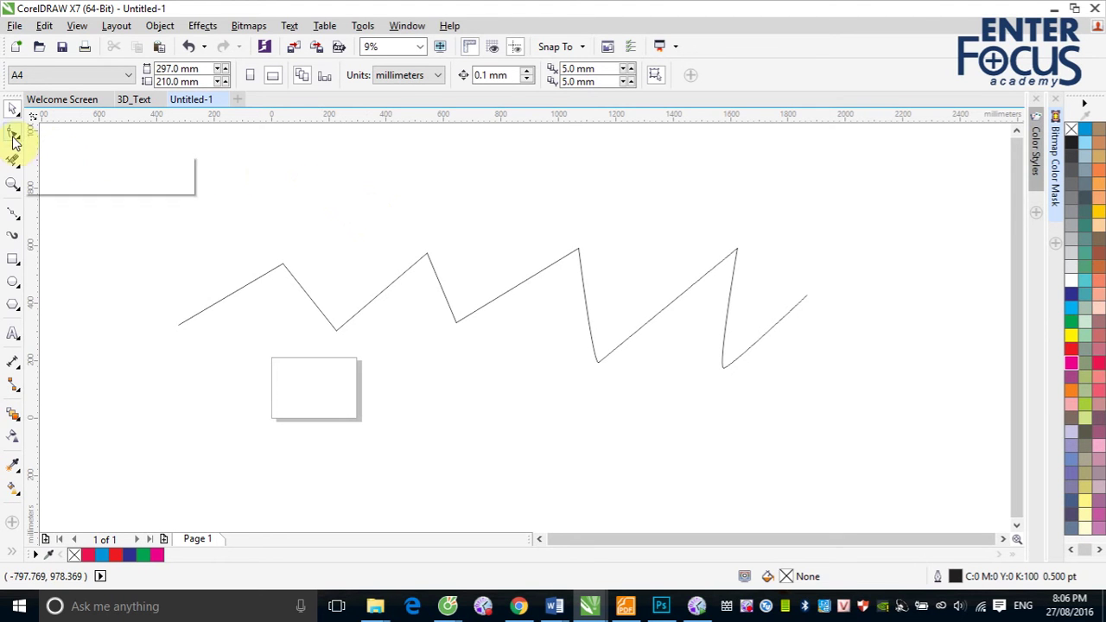
click(243, 287)
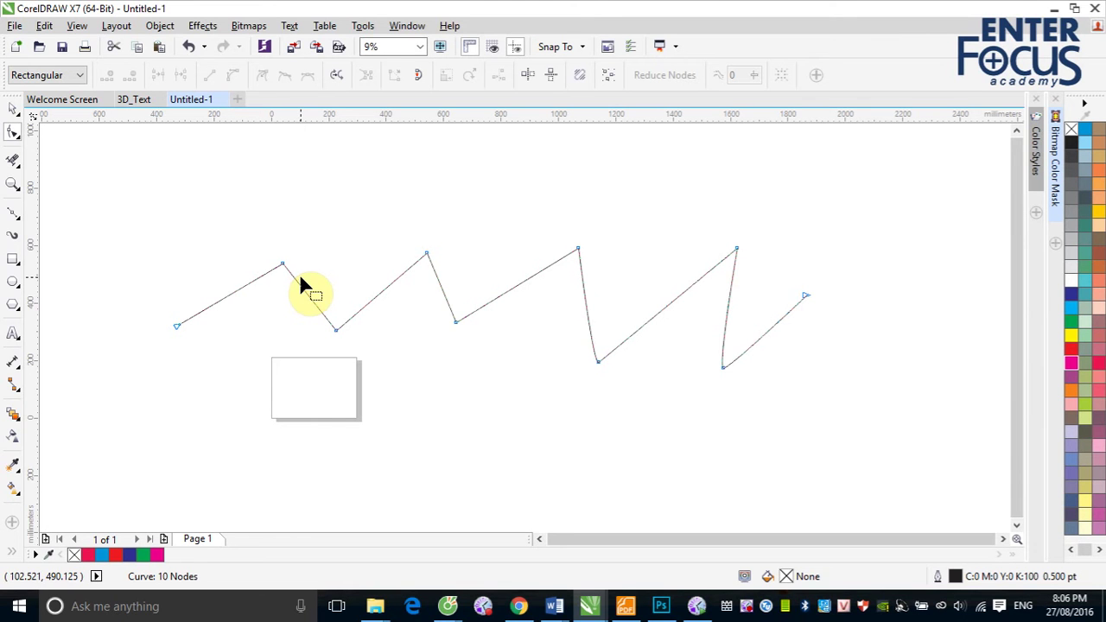
click(12, 160)
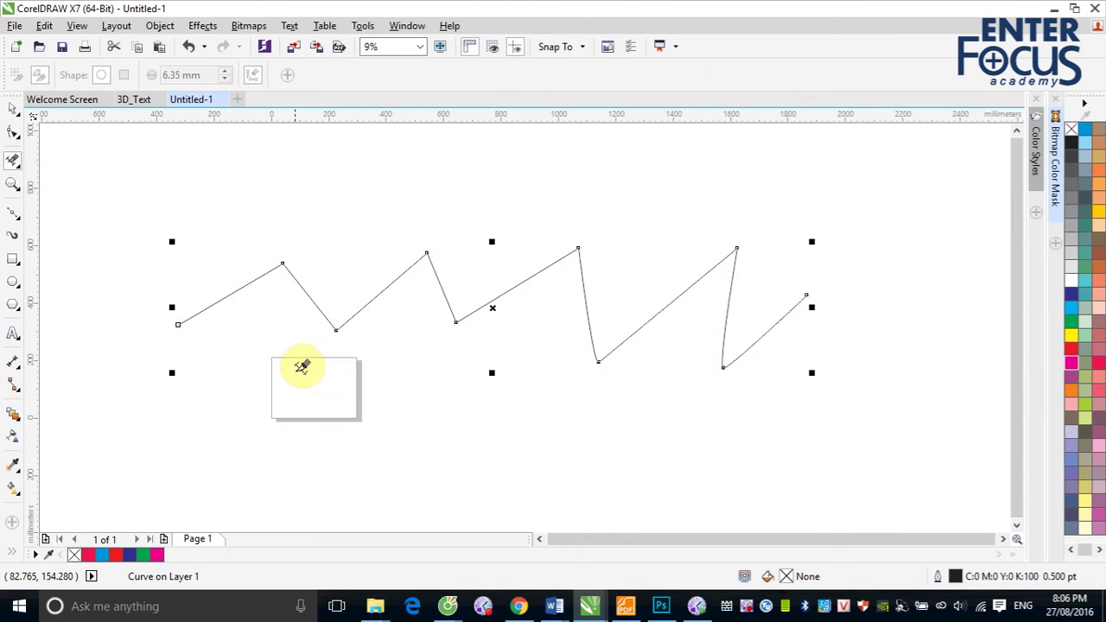
click(239, 291)
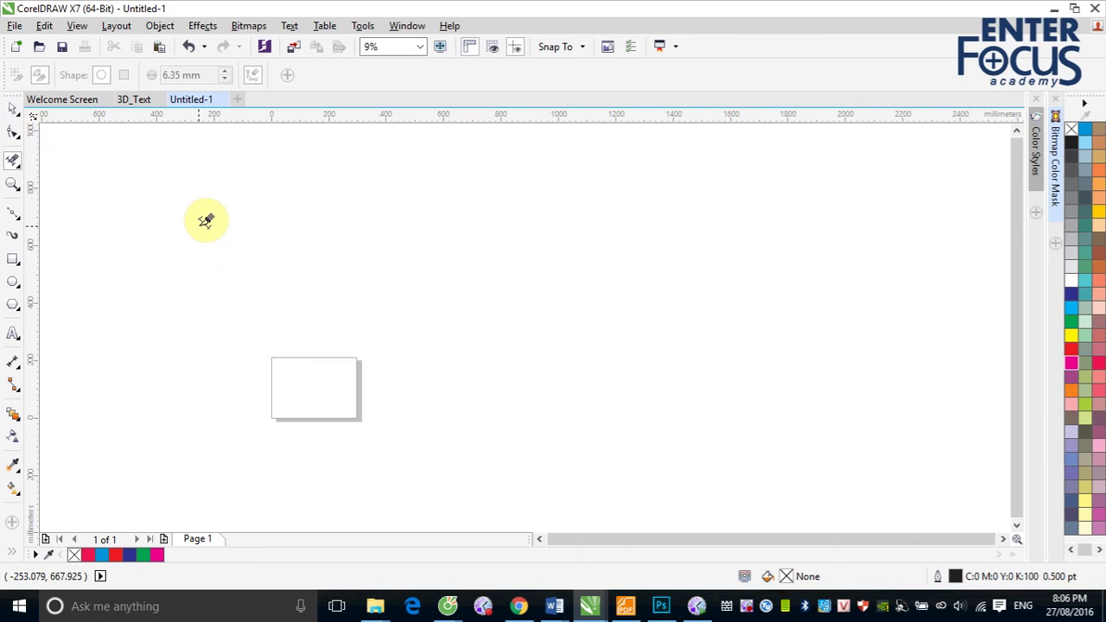
key(ctrl+z)
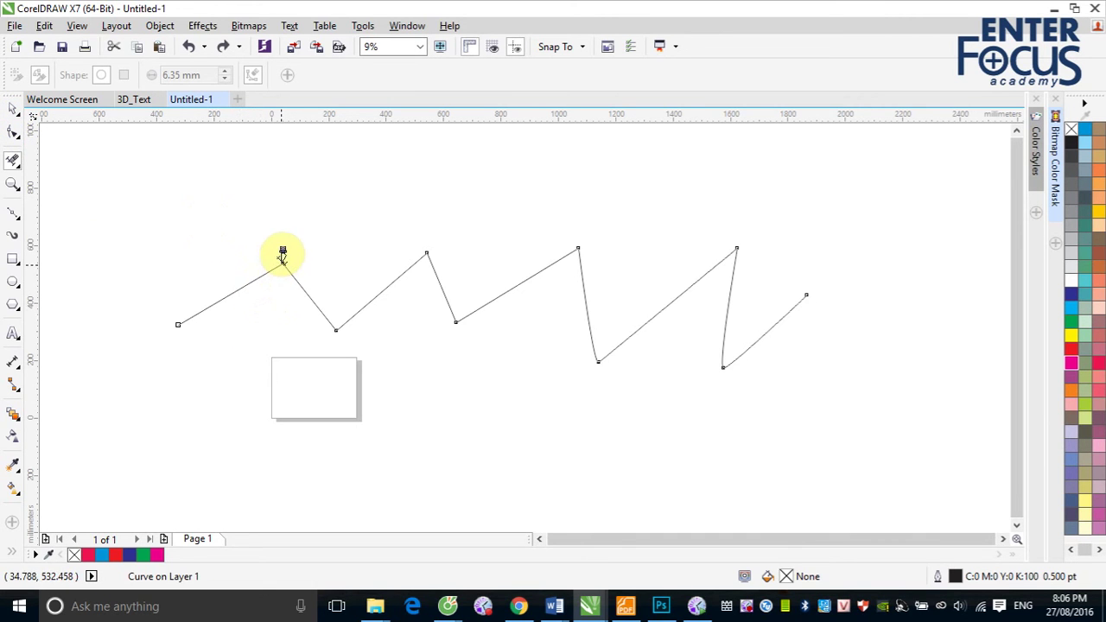
click(283, 255)
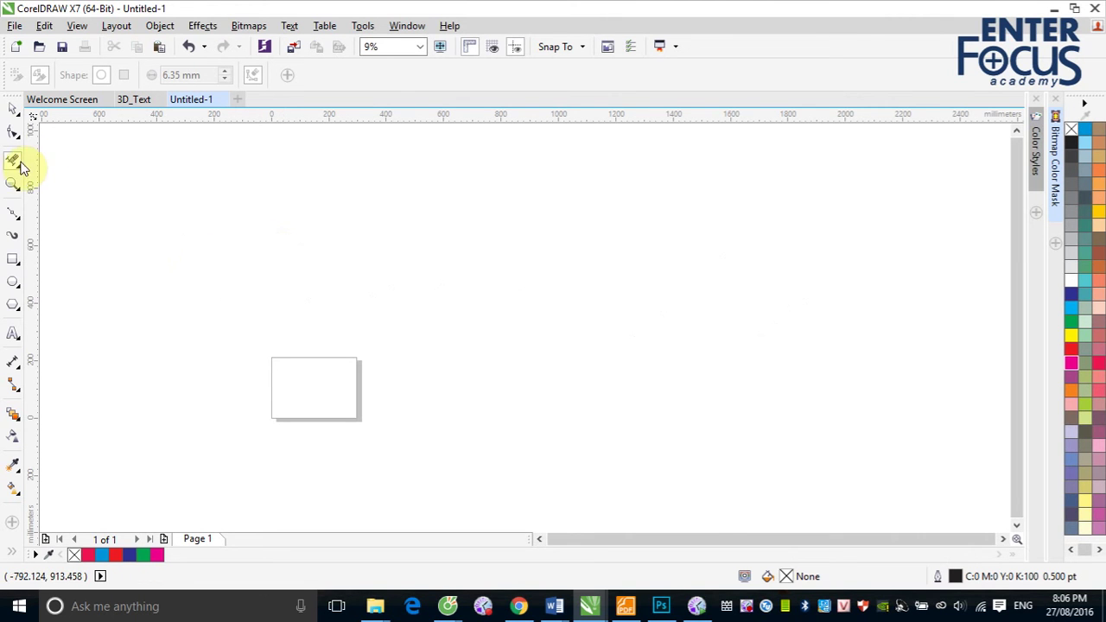
key(ctrl+z)
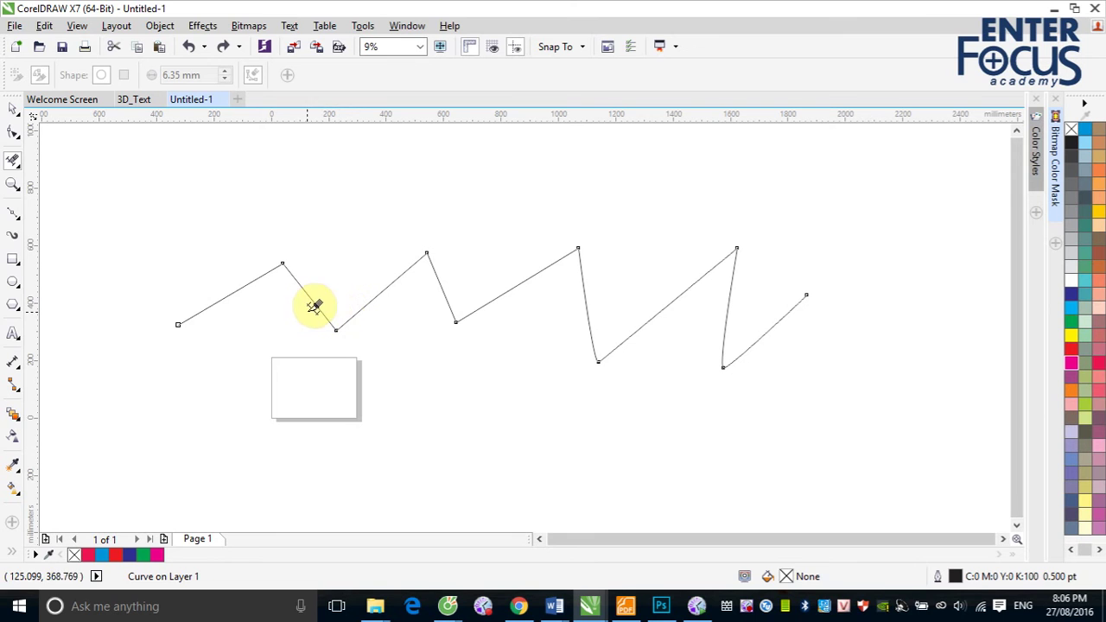
- Delete the zigzag line with Virtual Segment Delete at its left end node
click(13, 163)
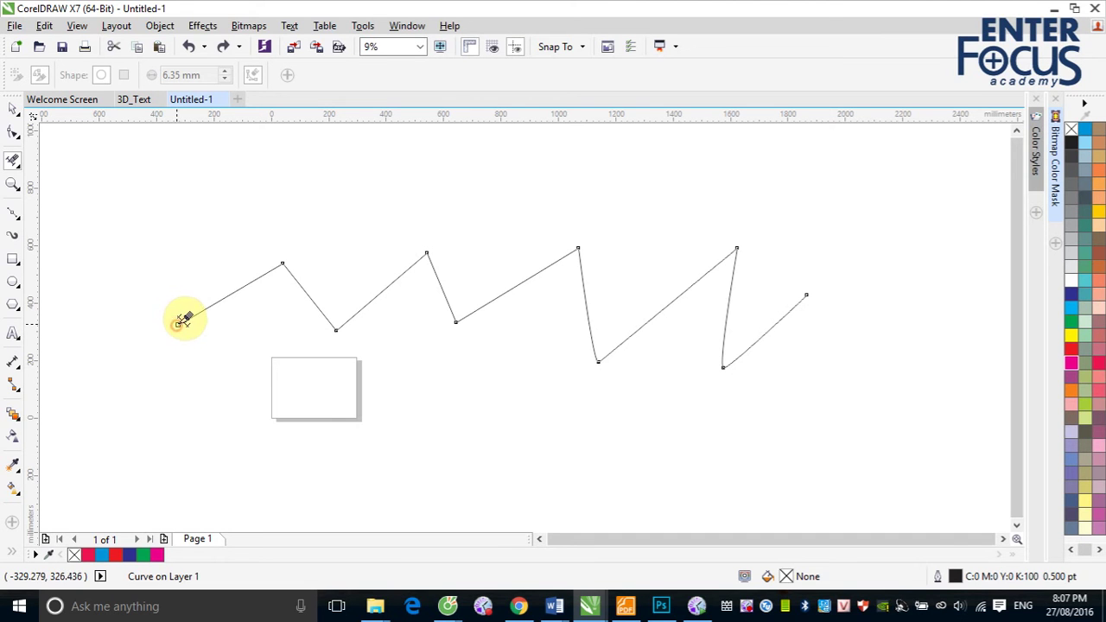
click(182, 322)
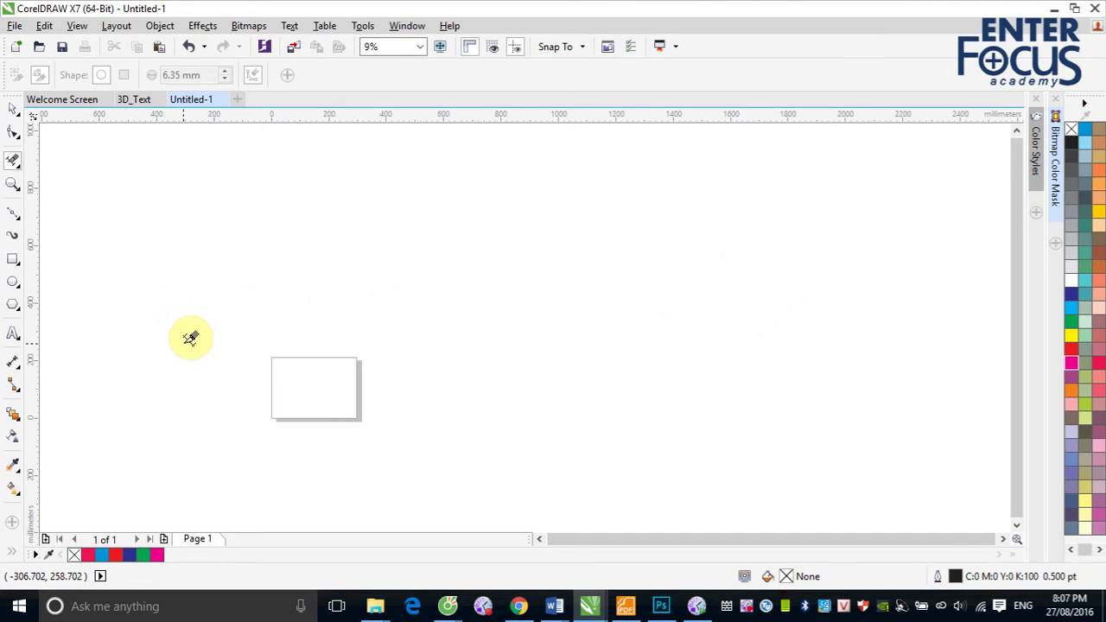
click(13, 108)
- Draw a rectangle about 889 × 474 mm above the page and apply Virtual Segment Delete across its upper-left corner
click(13, 257)
drag(276, 201, 533, 338)
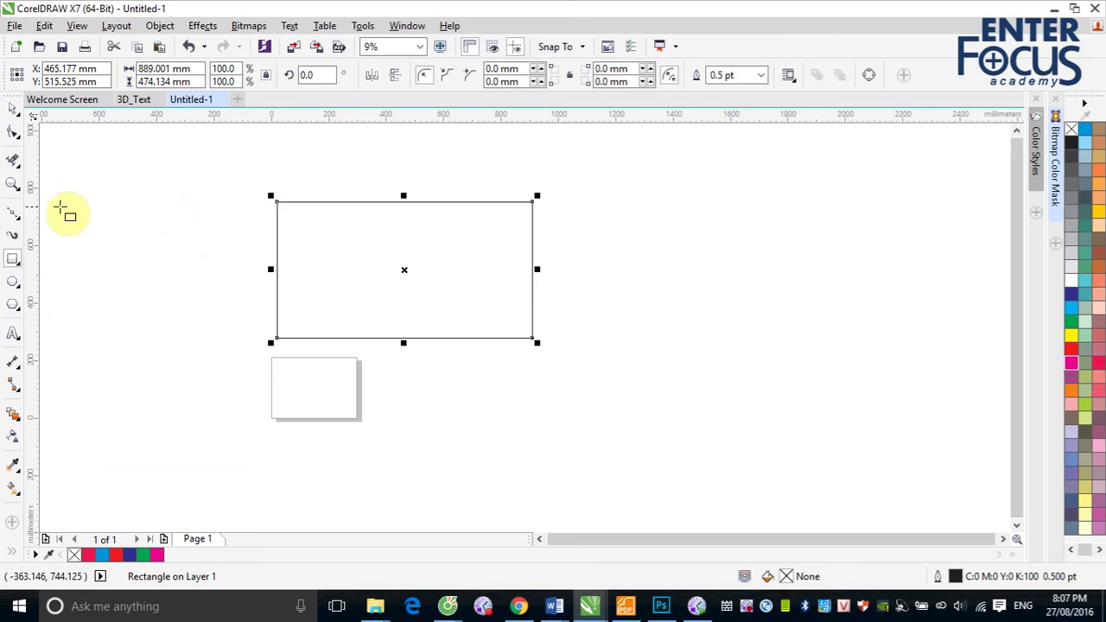
click(13, 161)
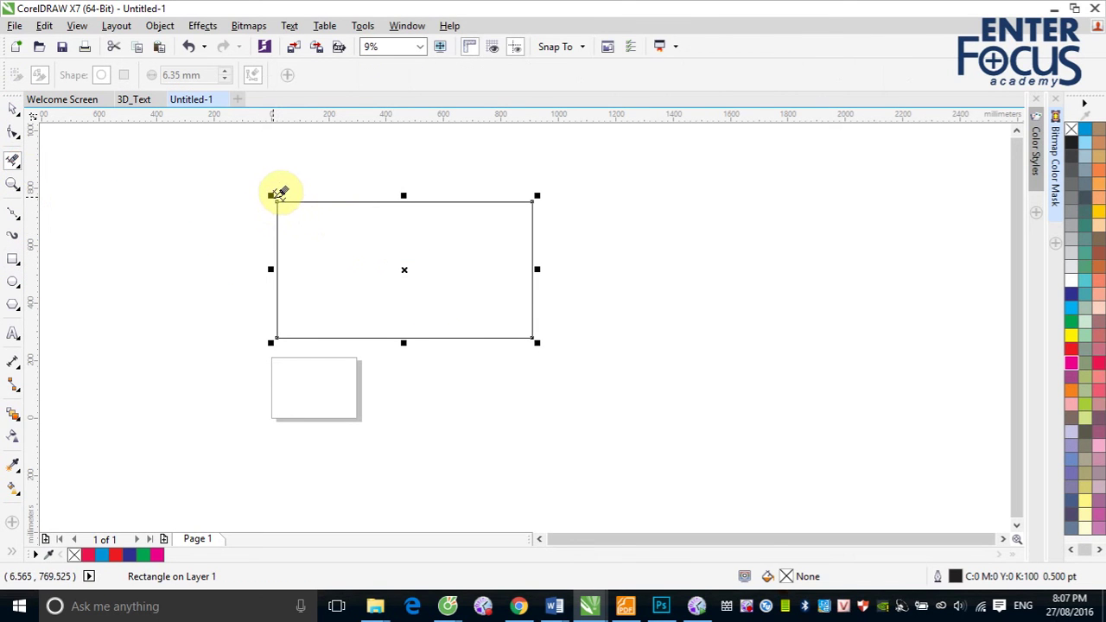
click(278, 195)
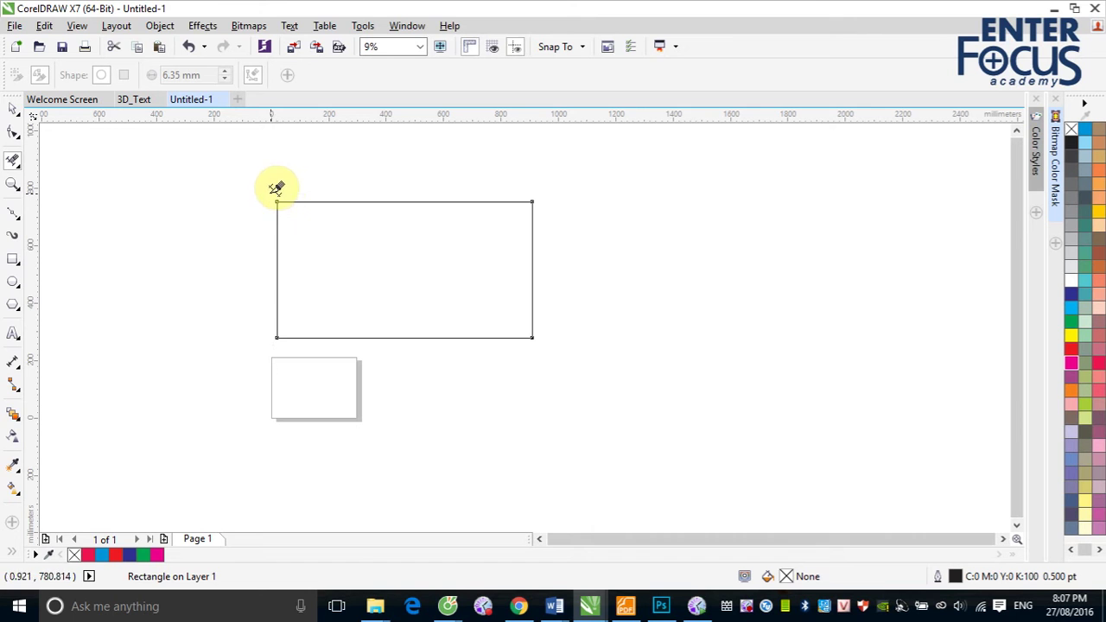
drag(252, 188, 291, 229)
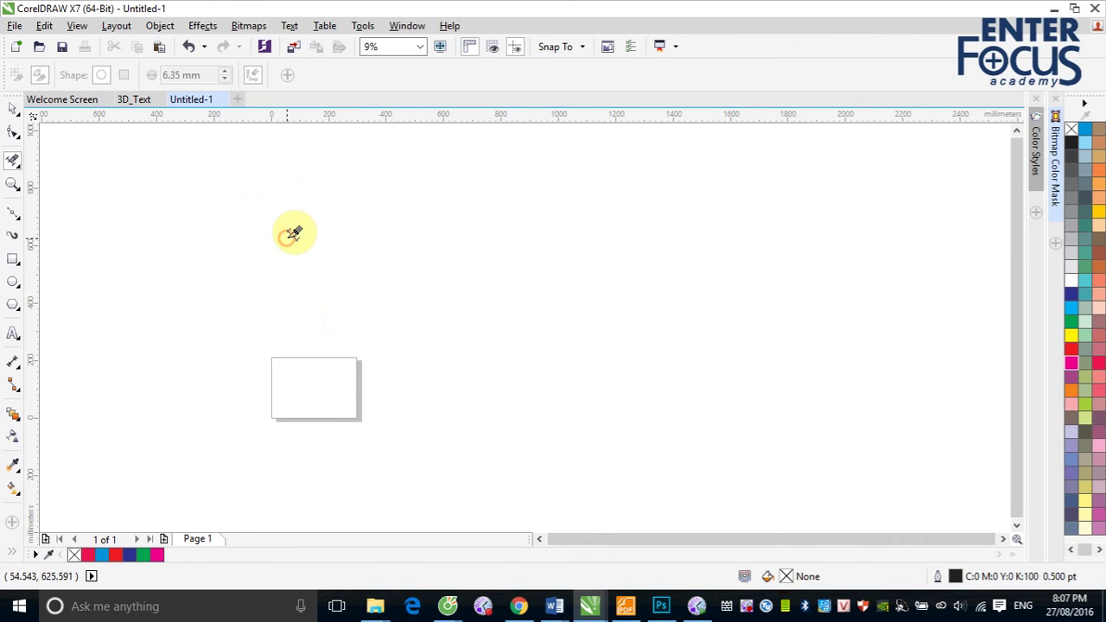
click(13, 107)
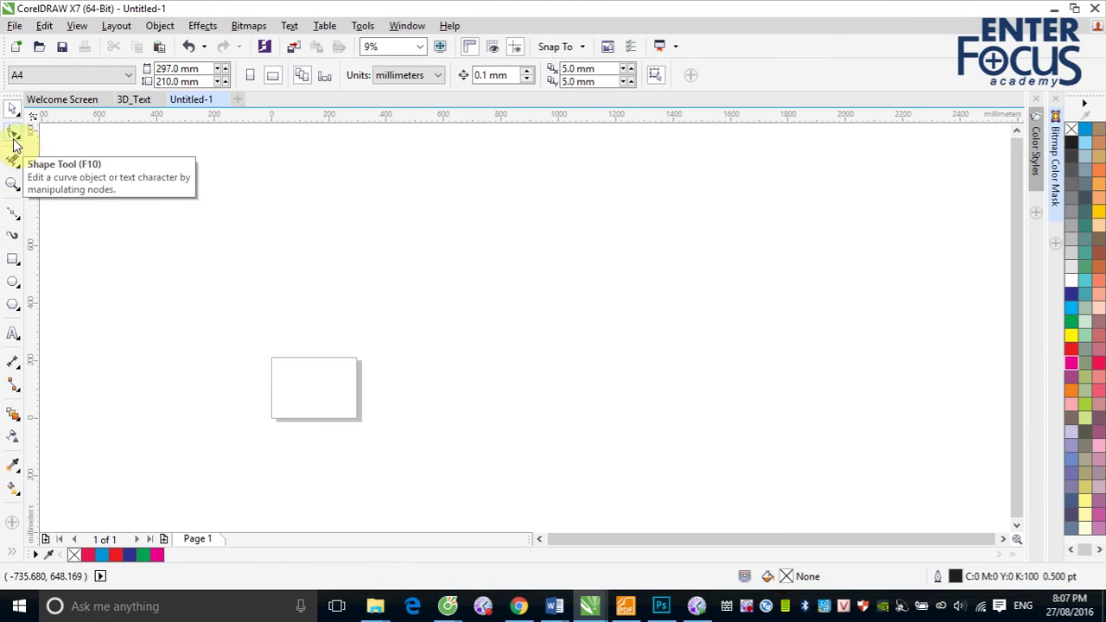
- Draw a rectangle about 742 × 488 mm overlapping the page's upper part and apply Virtual Segment Delete around its upper-left corner
click(13, 262)
drag(232, 229, 448, 369)
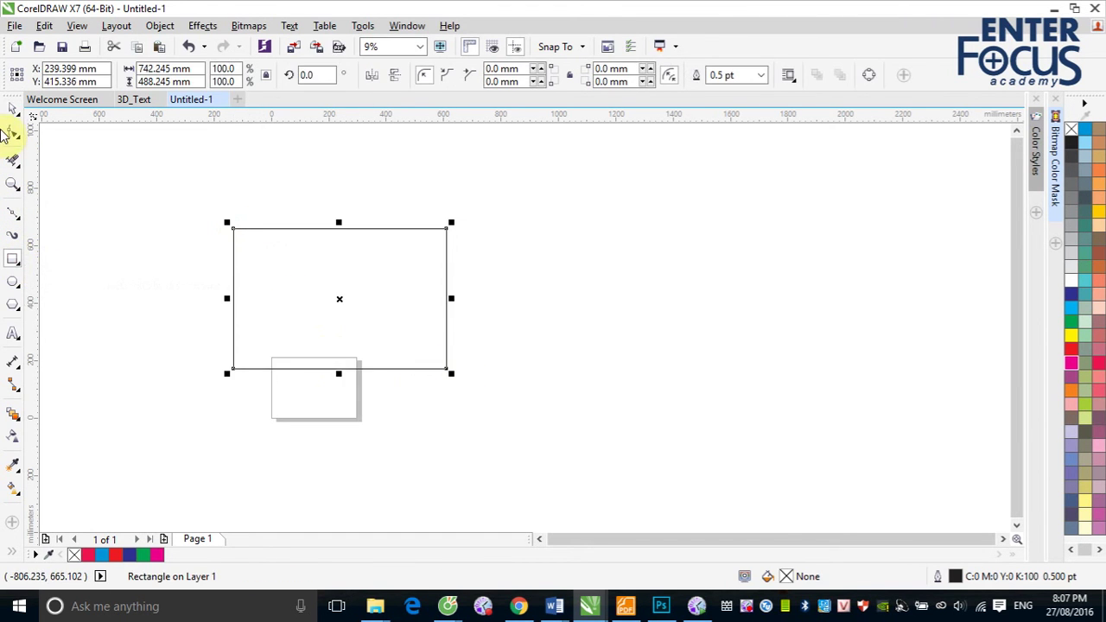
click(13, 159)
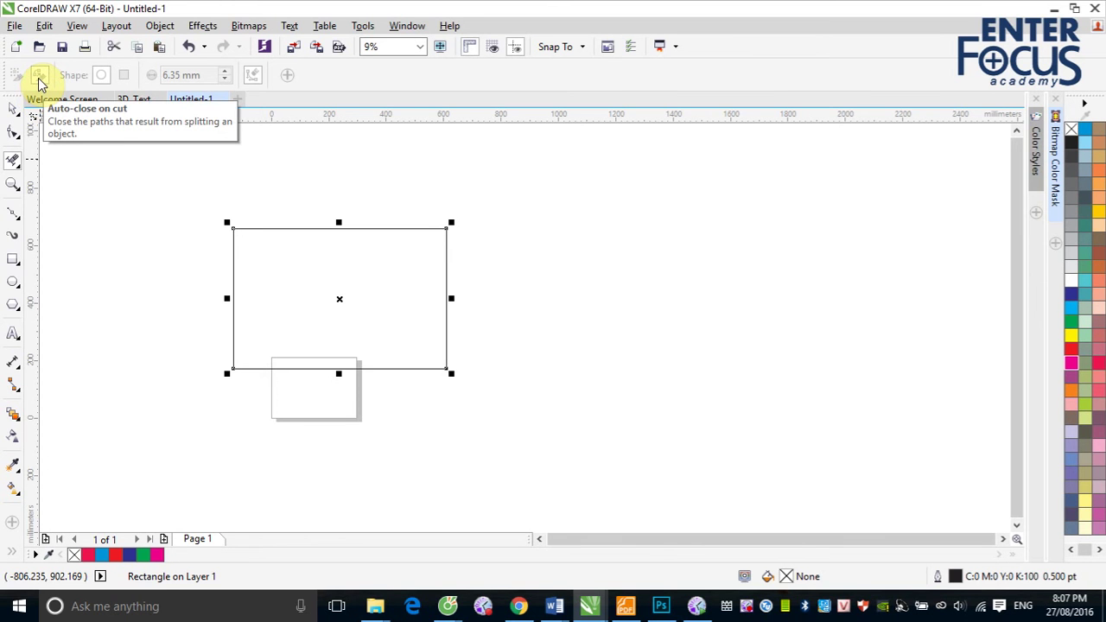
click(13, 108)
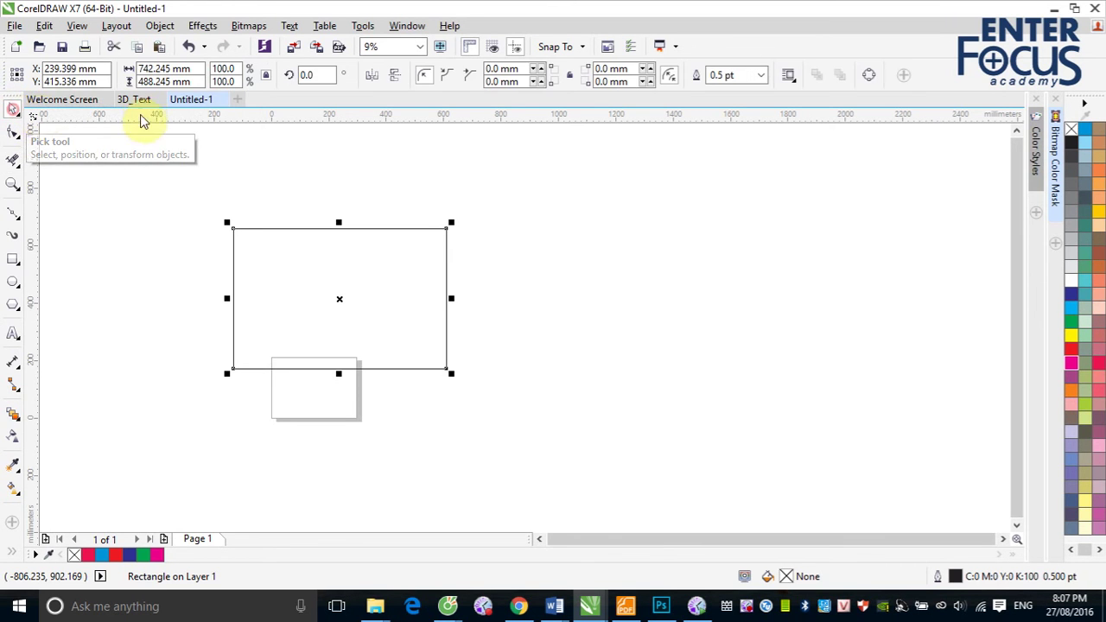
click(12, 162)
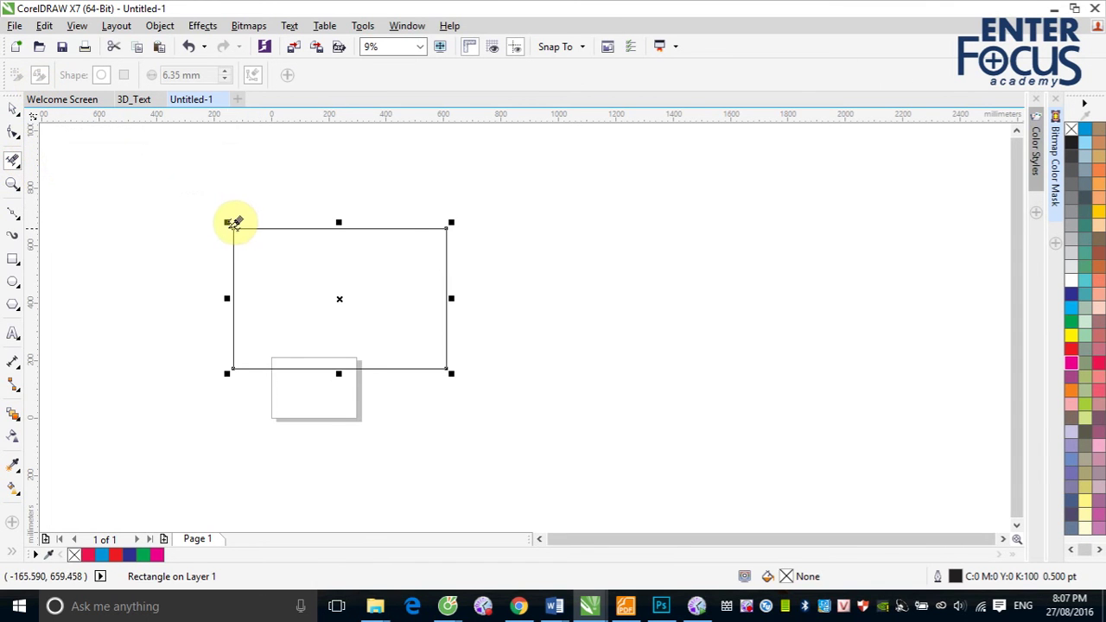
drag(214, 211, 257, 241)
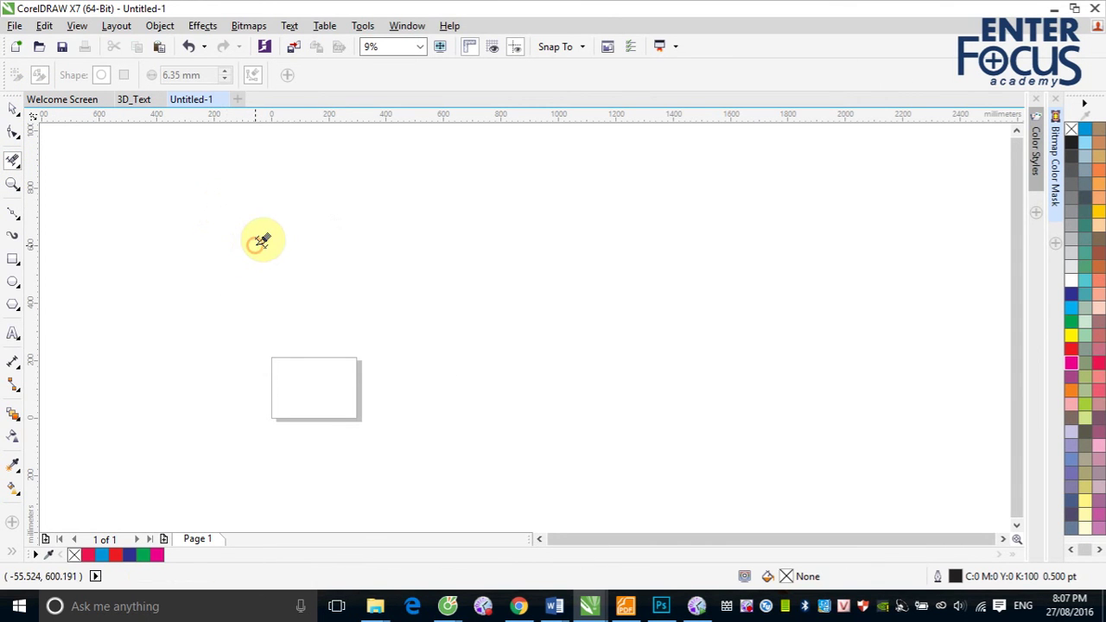
click(12, 107)
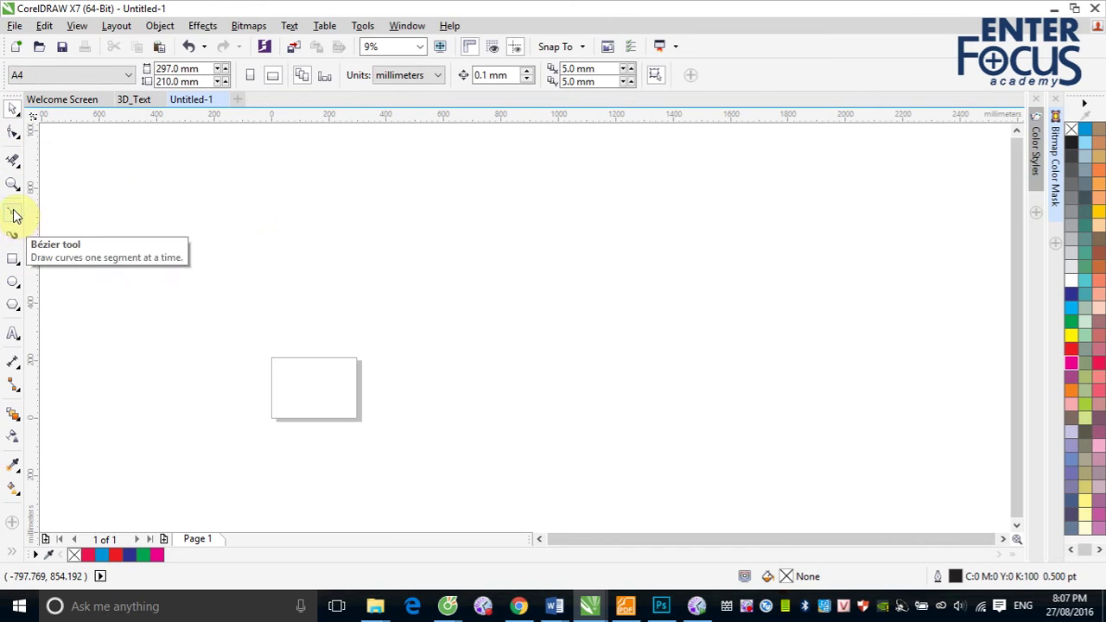
- Draw a long wavy open curve with the Bézier tool, starting with a straight segment and continuing in smooth bends
click(12, 210)
click(164, 350)
click(274, 250)
mouse_move(360, 310)
mouse_down()
mouse_move(498, 316)
mouse_move(599, 371)
mouse_move(699, 247)
mouse_up()
click(507, 291)
drag(786, 400, 828, 353)
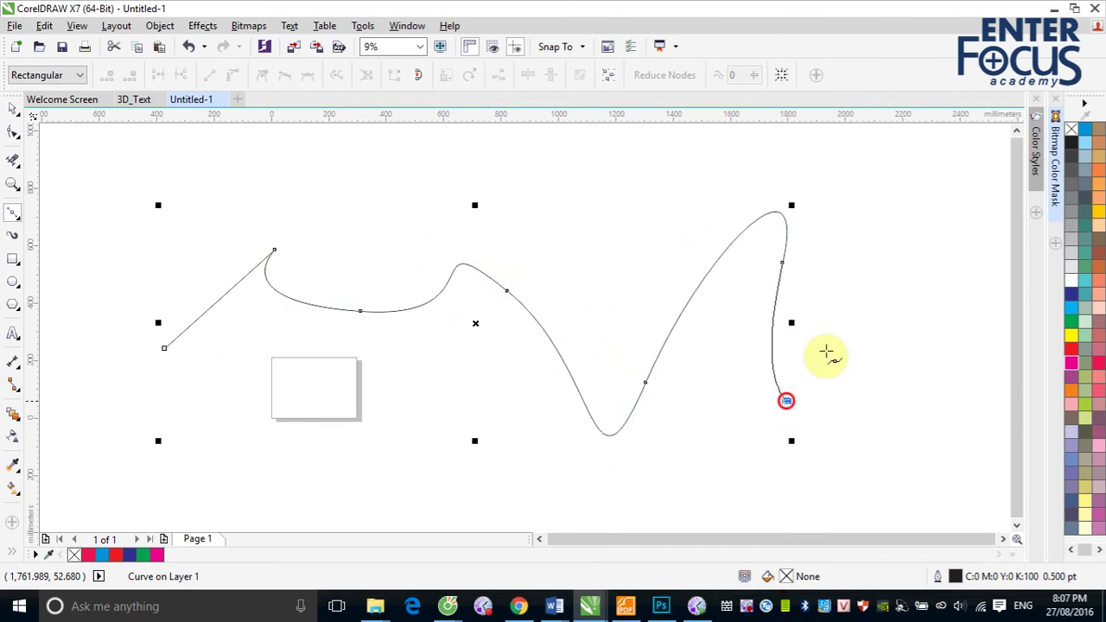
drag(880, 254, 894, 332)
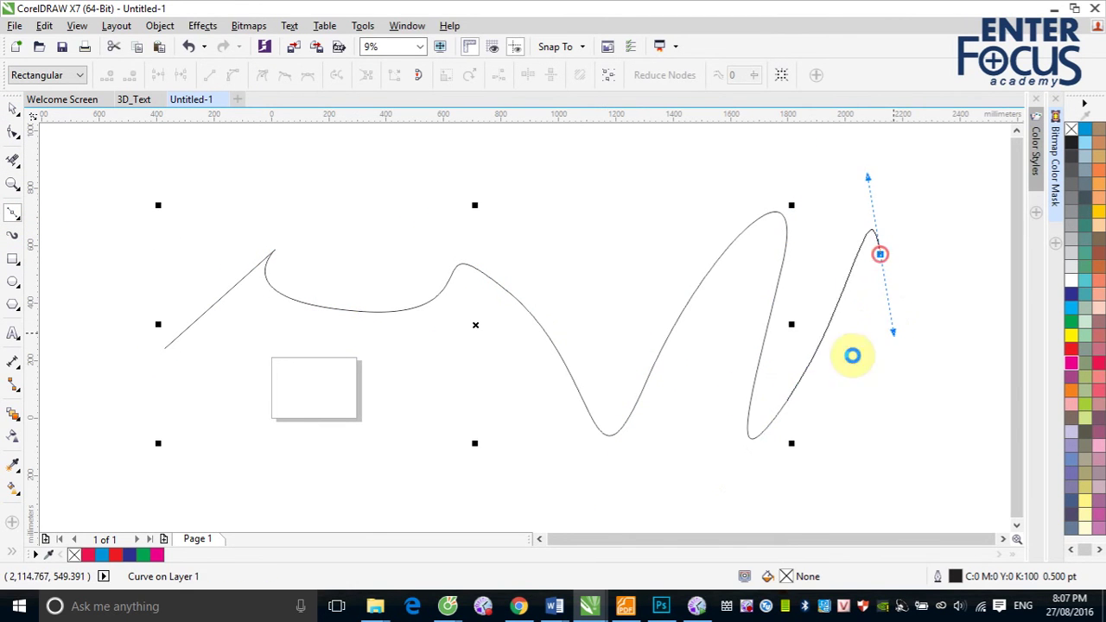
- Apply Virtual Segment Delete to an area around the wavy curve's second node
click(12, 131)
click(13, 162)
drag(256, 232, 297, 253)
click(13, 108)
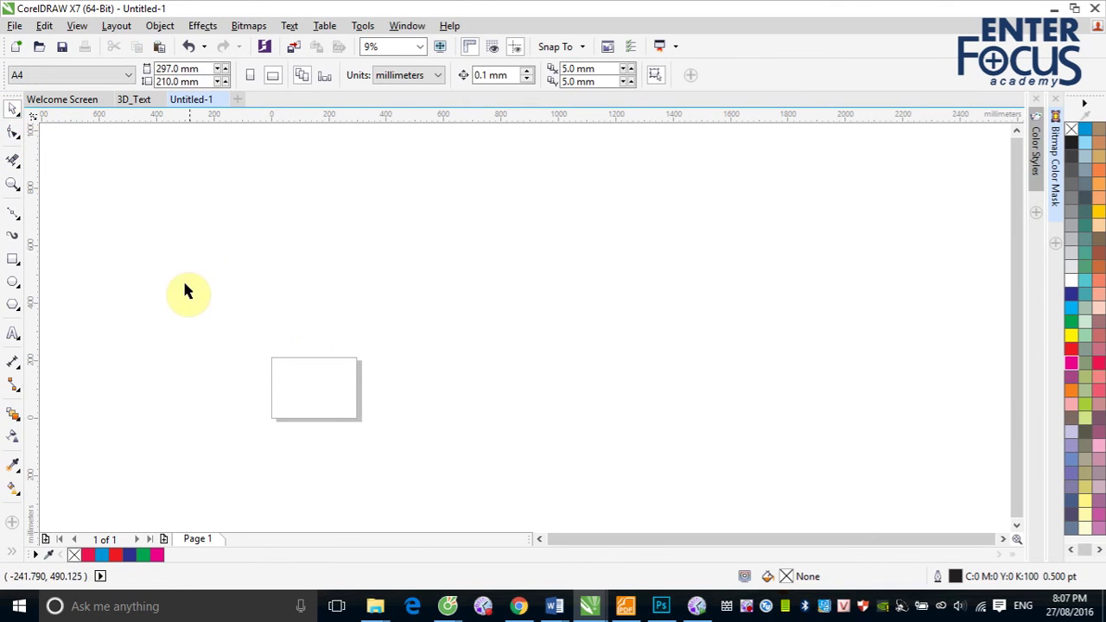
- Draw an open Bézier curve from above the page's left side with one straight rising segment followed by six smooth wavy segments
click(13, 162)
click(12, 211)
click(219, 334)
click(311, 257)
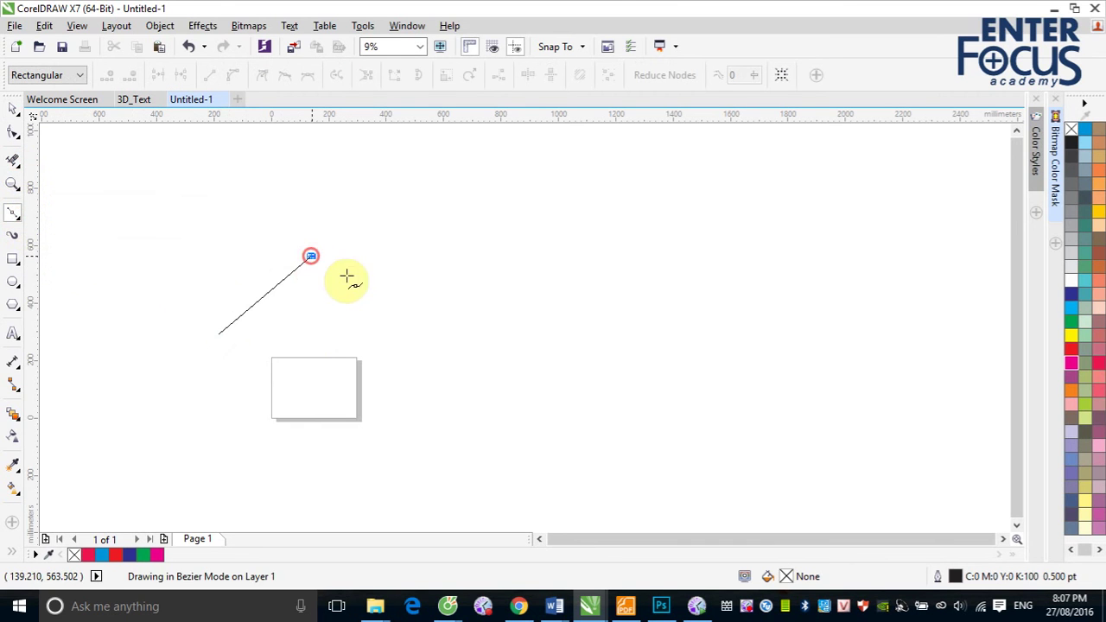
drag(467, 335, 517, 366)
drag(575, 306, 642, 235)
mouse_move(656, 247)
mouse_down()
mouse_move(692, 320)
mouse_move(790, 247)
mouse_up()
drag(794, 242, 793, 298)
drag(807, 349, 855, 273)
- Apply Virtual Segment Delete to the curve's long descending segment between its second and third nodes
click(13, 162)
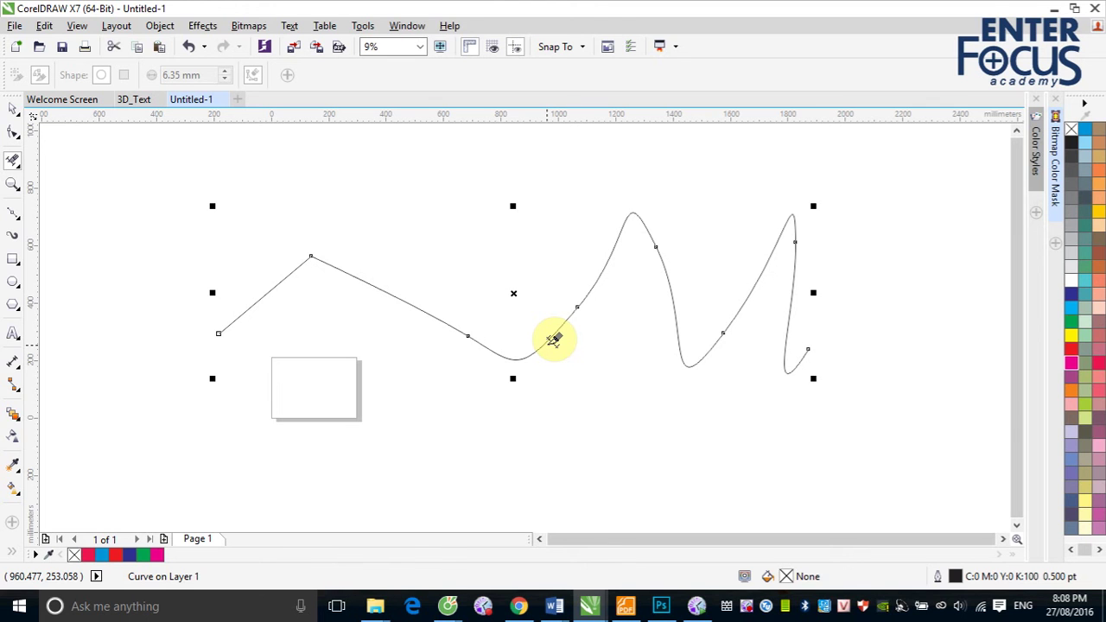
click(14, 166)
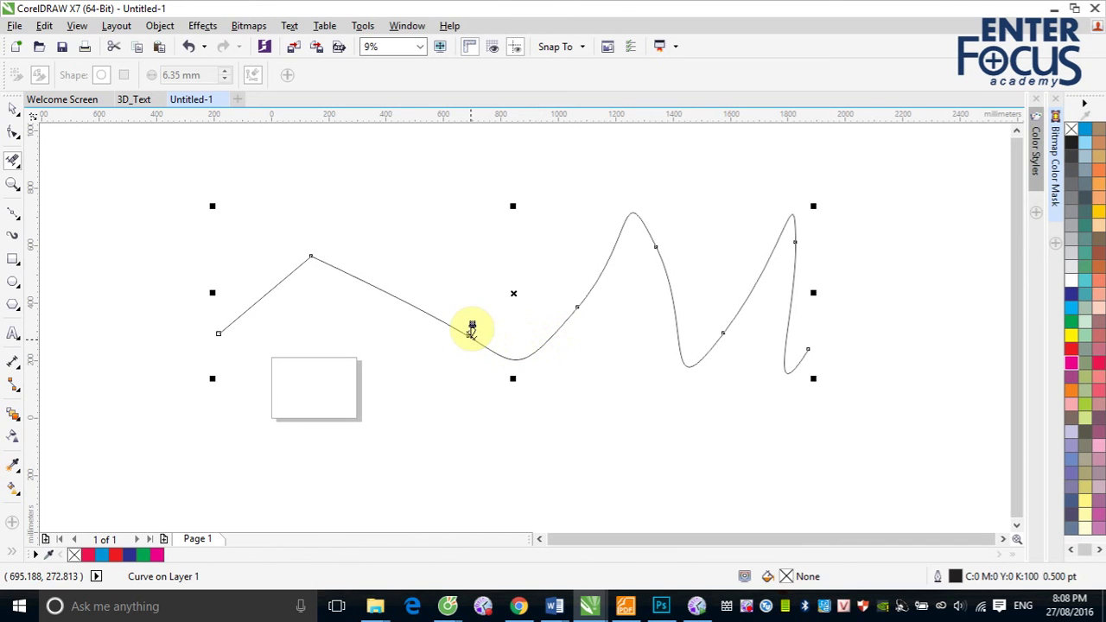
click(396, 303)
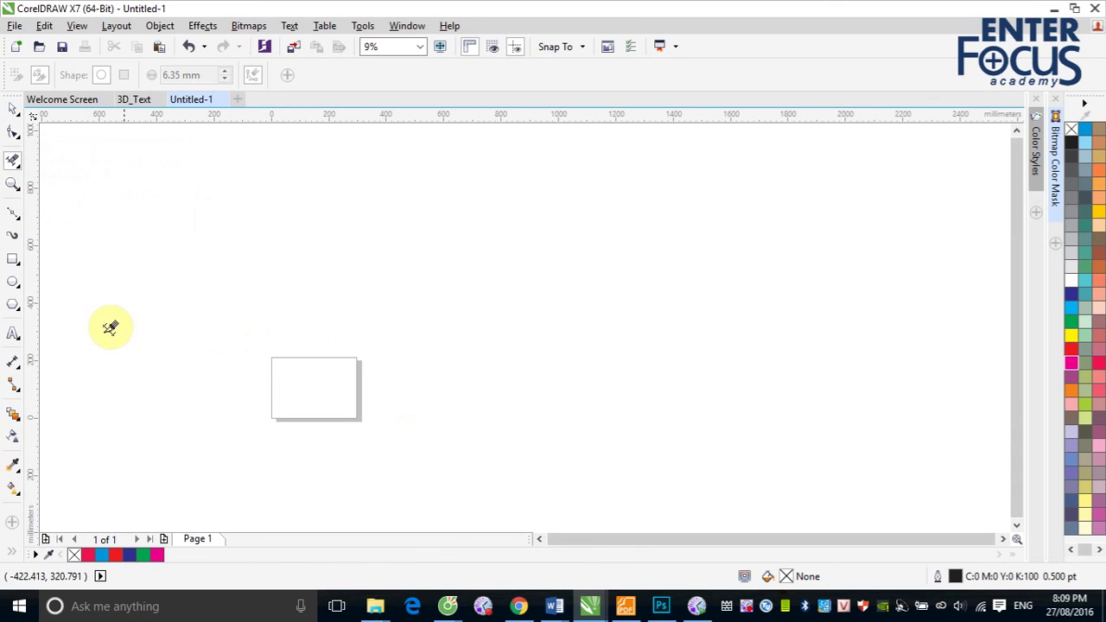
- Draw an open zigzag line of six straight segments with the Bézier tool, running from above the page out to its right
click(13, 214)
click(195, 300)
click(608, 260)
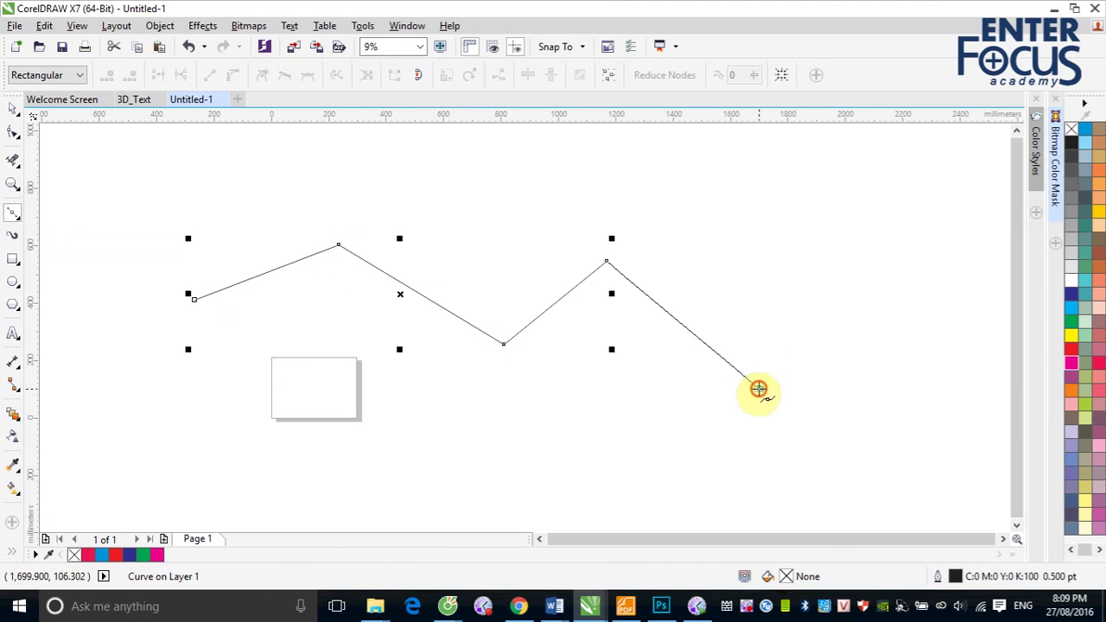
click(758, 388)
click(821, 289)
double_click(853, 421)
- Apply Virtual Segment Delete to a small area around the zigzag line's second node
click(22, 164)
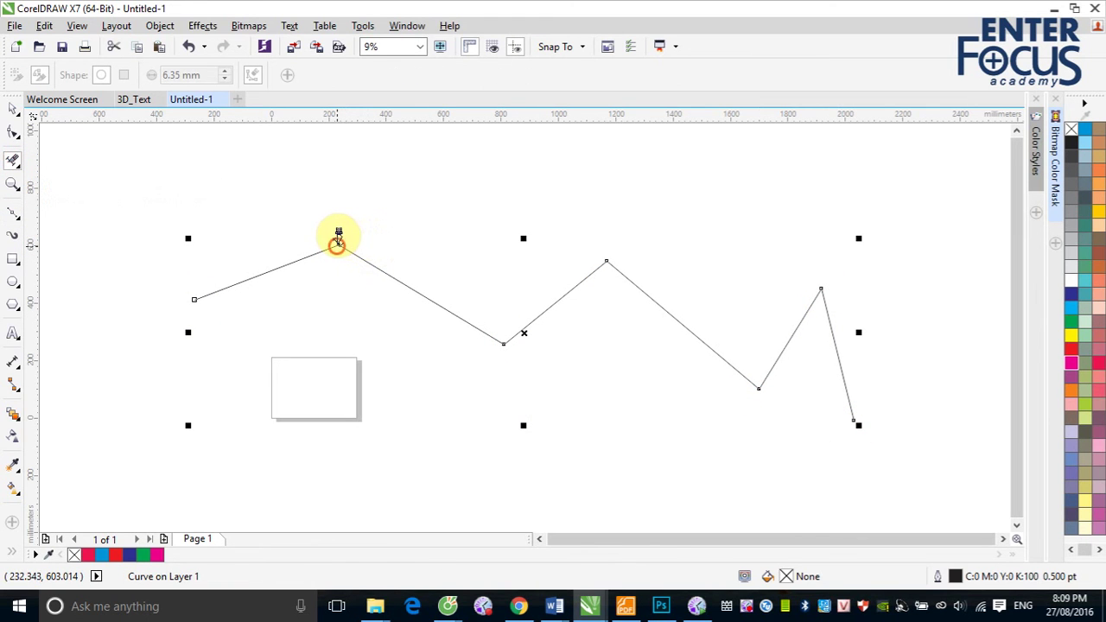
drag(337, 242, 346, 259)
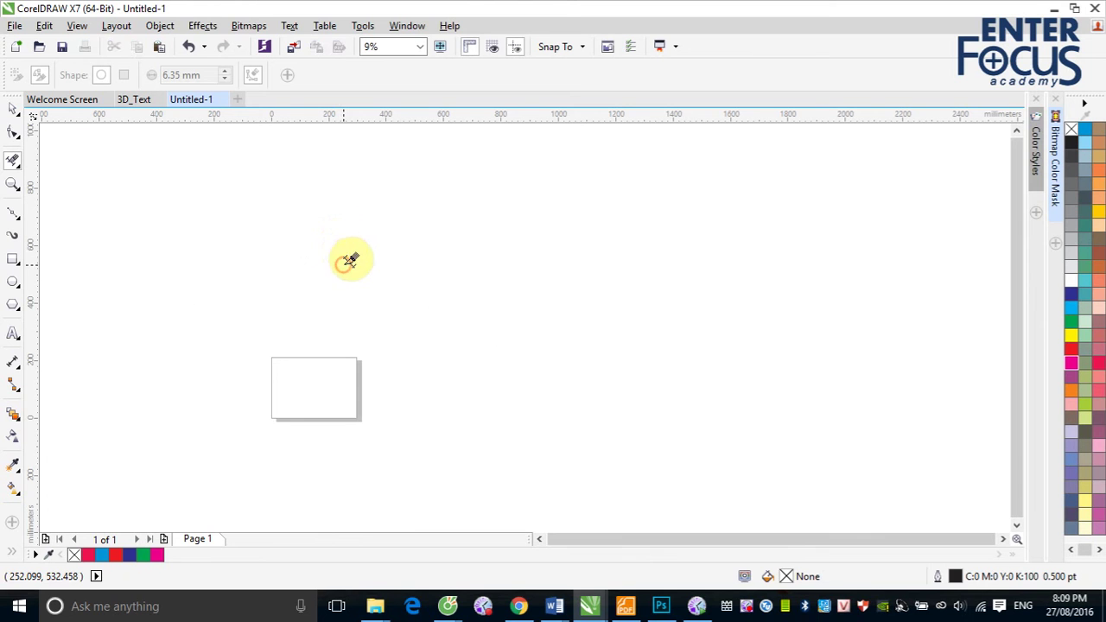
click(12, 108)
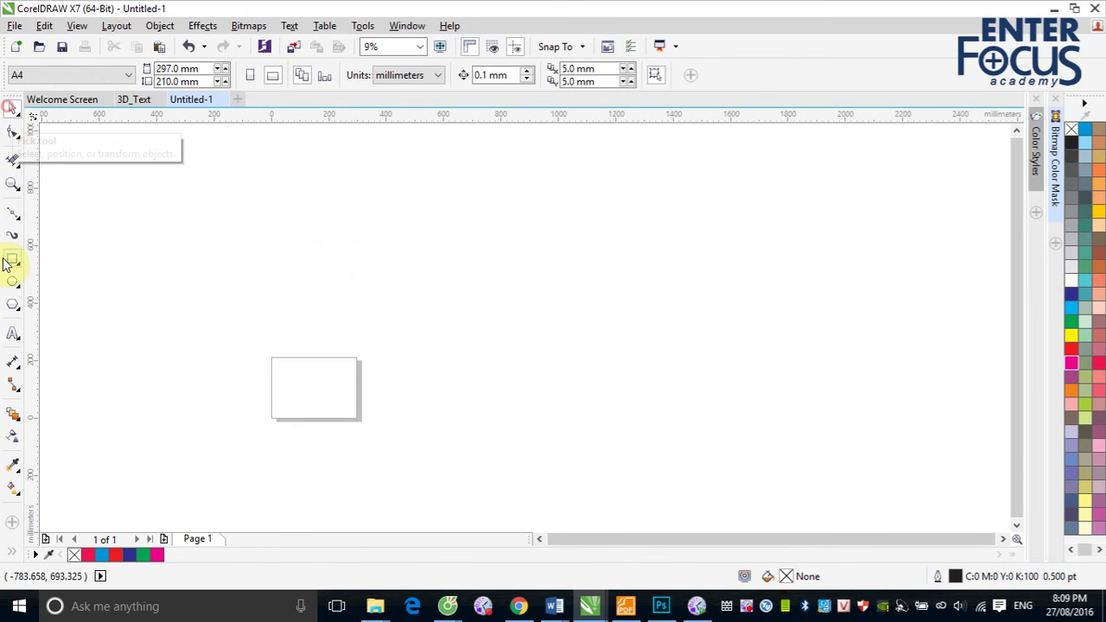
- Draw an open Bézier line with six straight zigzag segments ending in three smooth curved segments, and deselect it
click(12, 215)
click(128, 334)
click(371, 221)
click(445, 343)
click(564, 243)
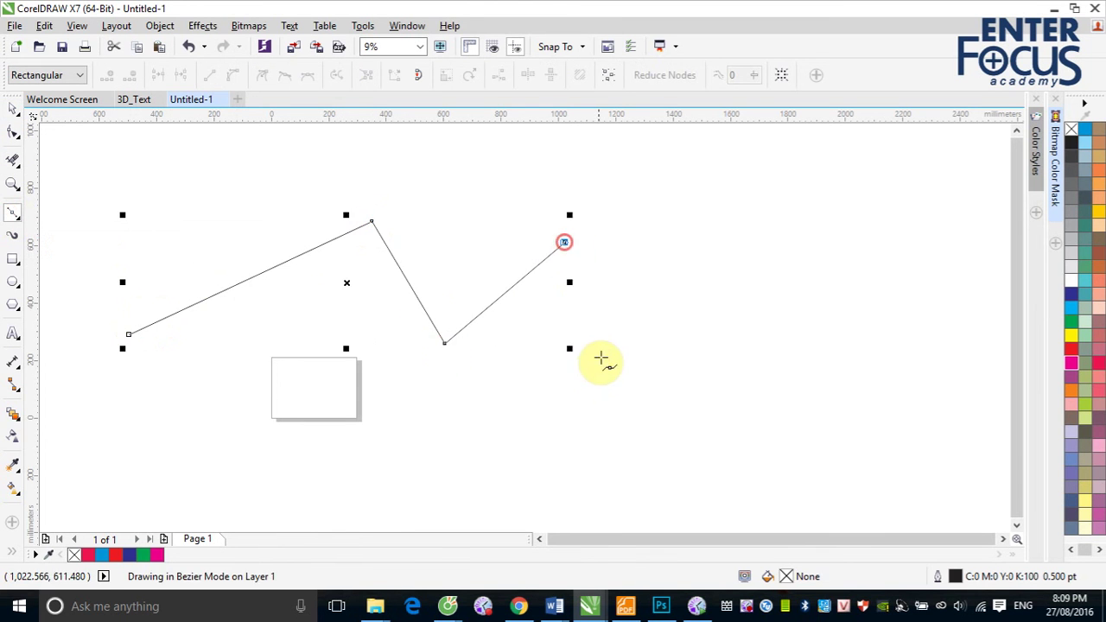
click(597, 361)
click(668, 268)
click(683, 372)
drag(720, 363, 801, 268)
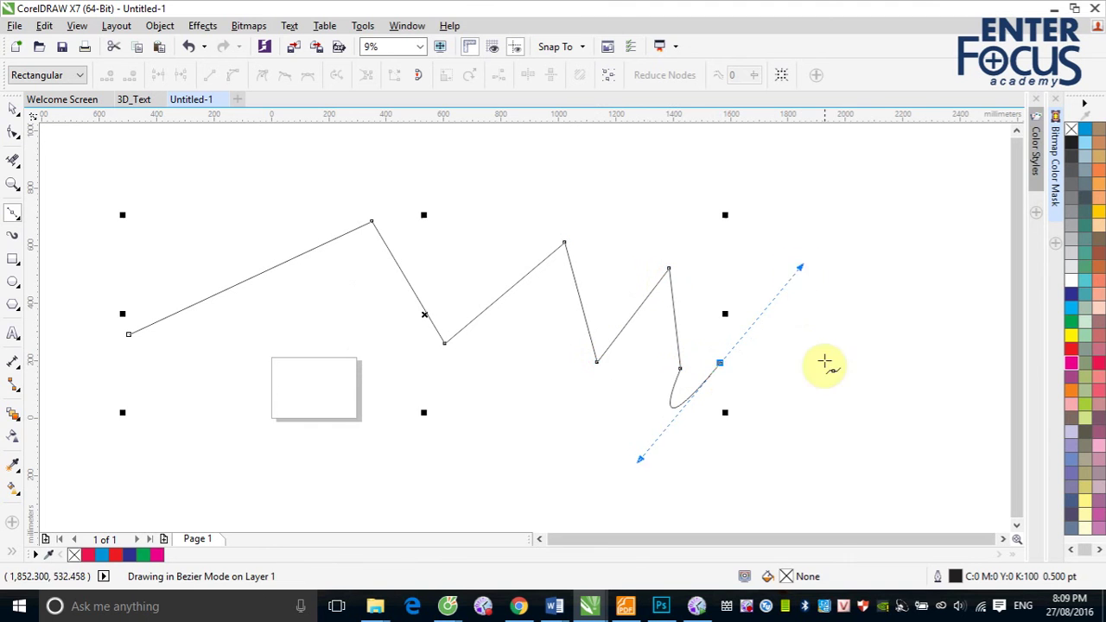
drag(822, 363, 817, 444)
drag(886, 367, 925, 296)
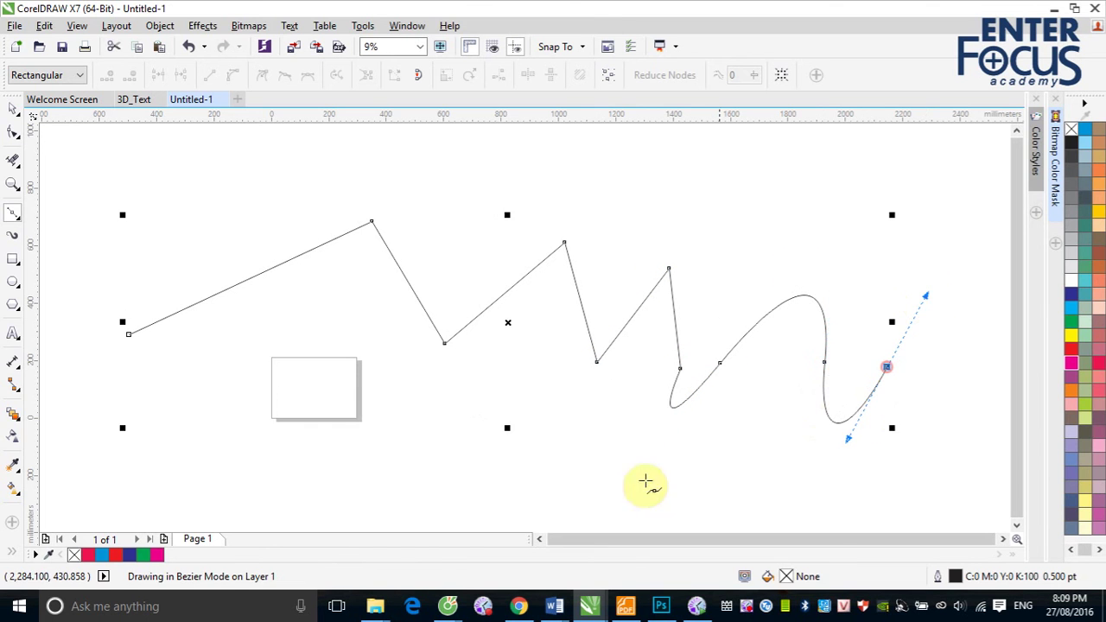
click(11, 108)
click(265, 228)
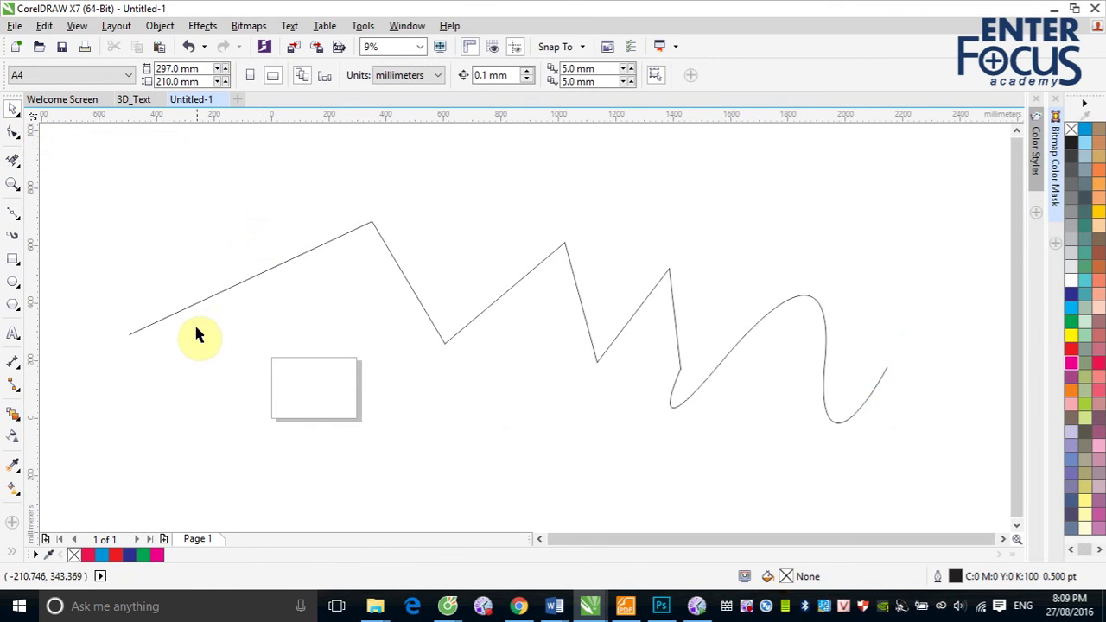
- Apply Virtual Segment Delete to the line's first straight segment above the page
click(12, 161)
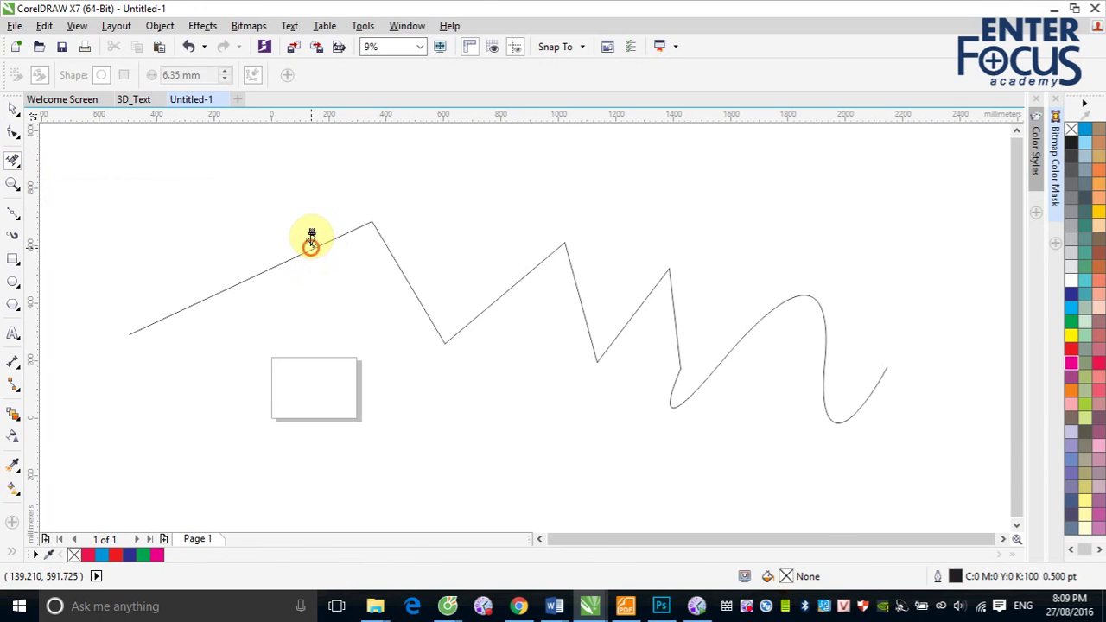
click(315, 250)
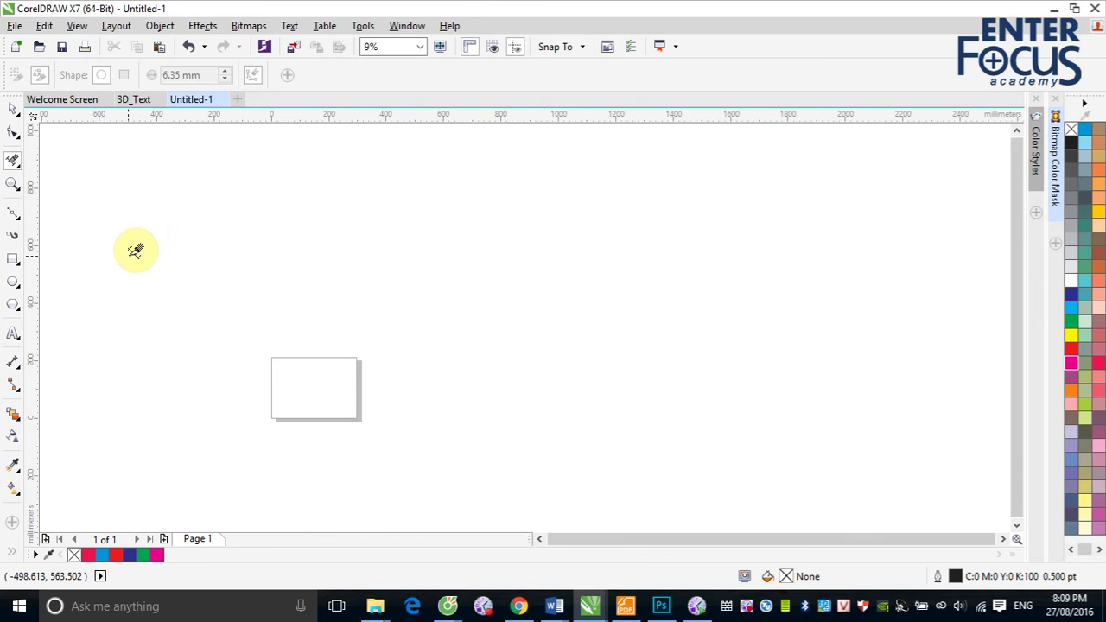
click(13, 109)
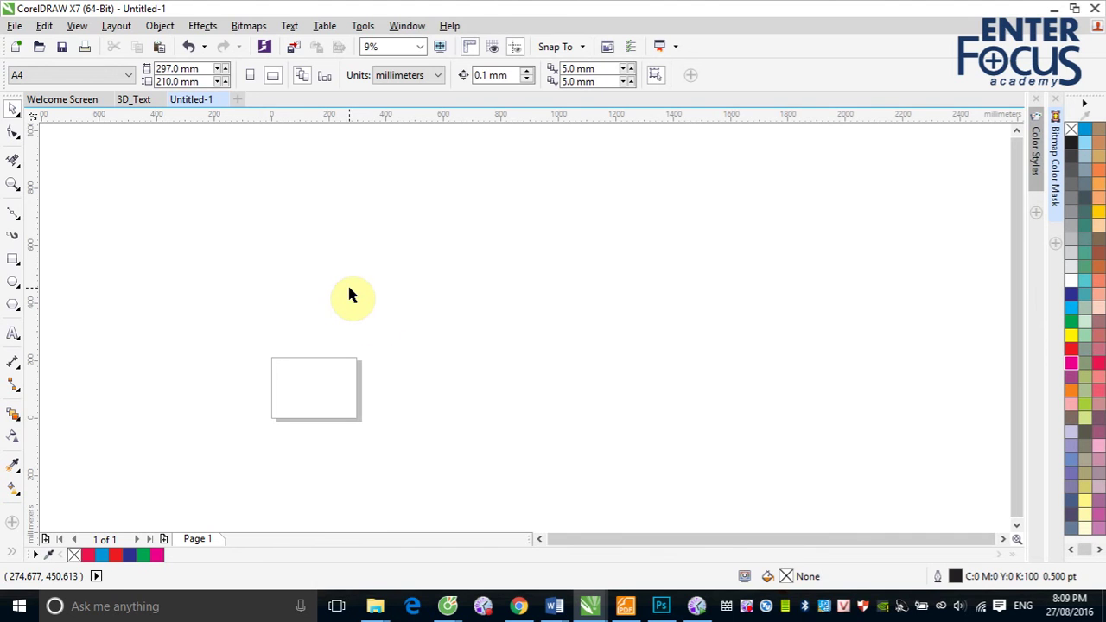
right_click(743, 608)
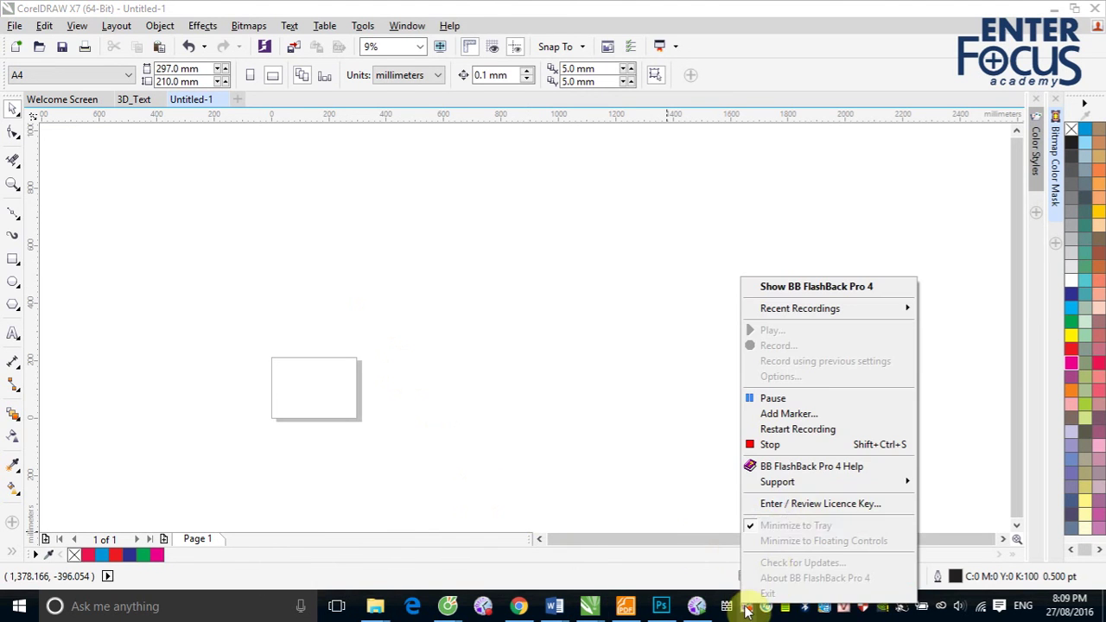